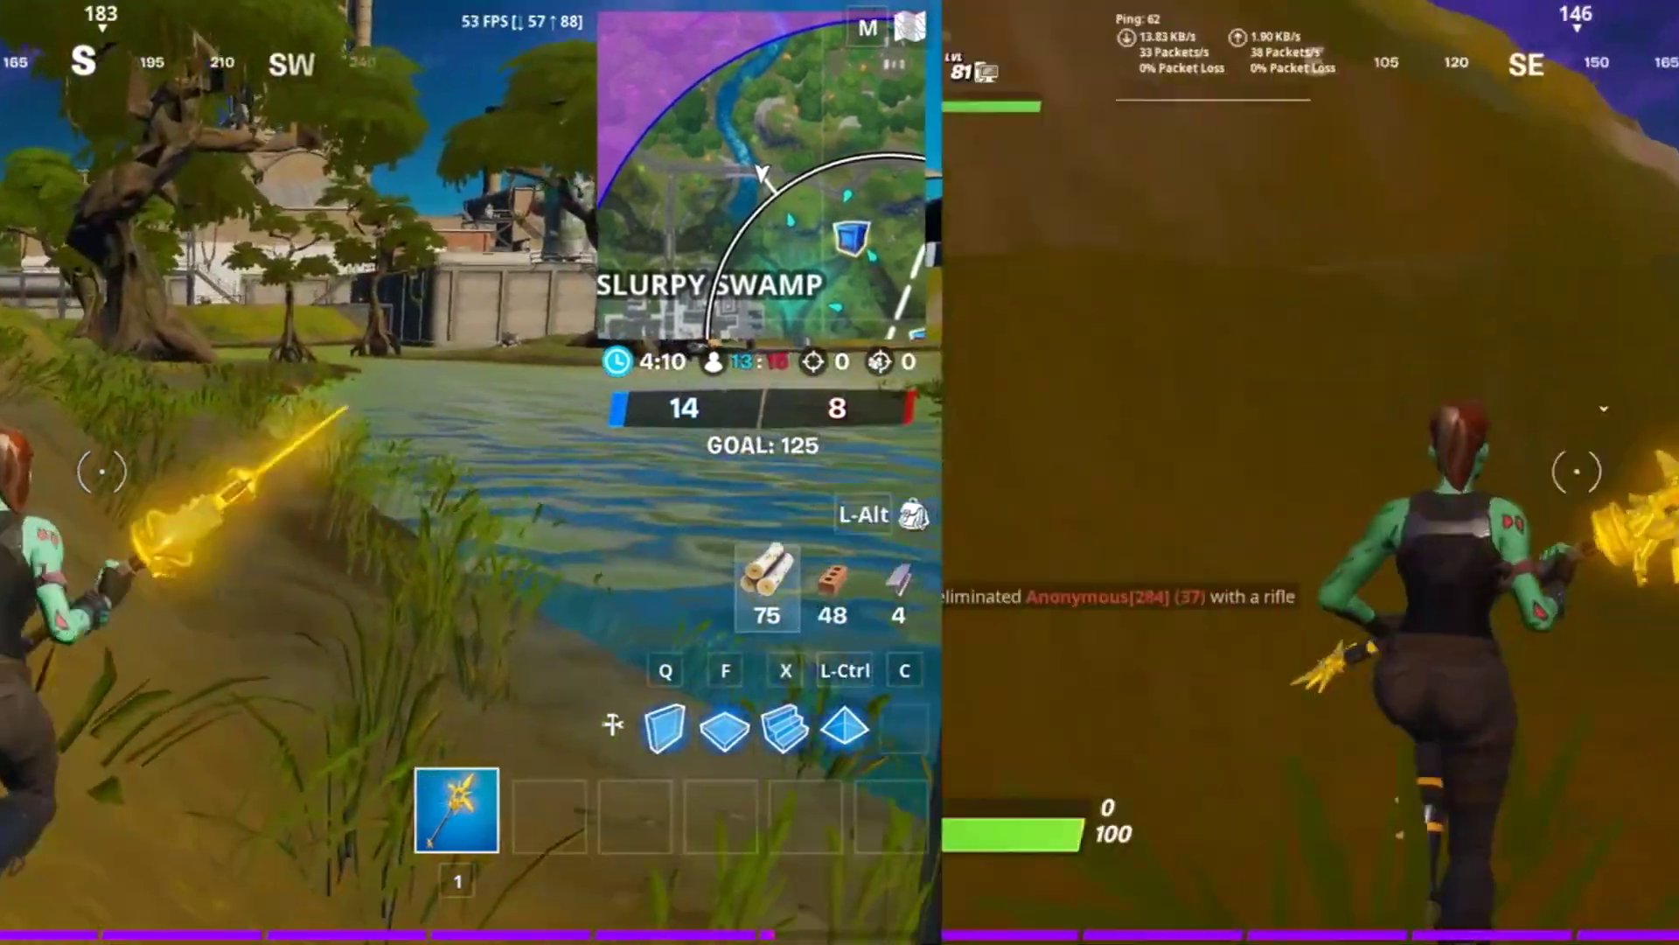
{"action": "key", "text": "w"}
{"action": "key", "text": "w"}
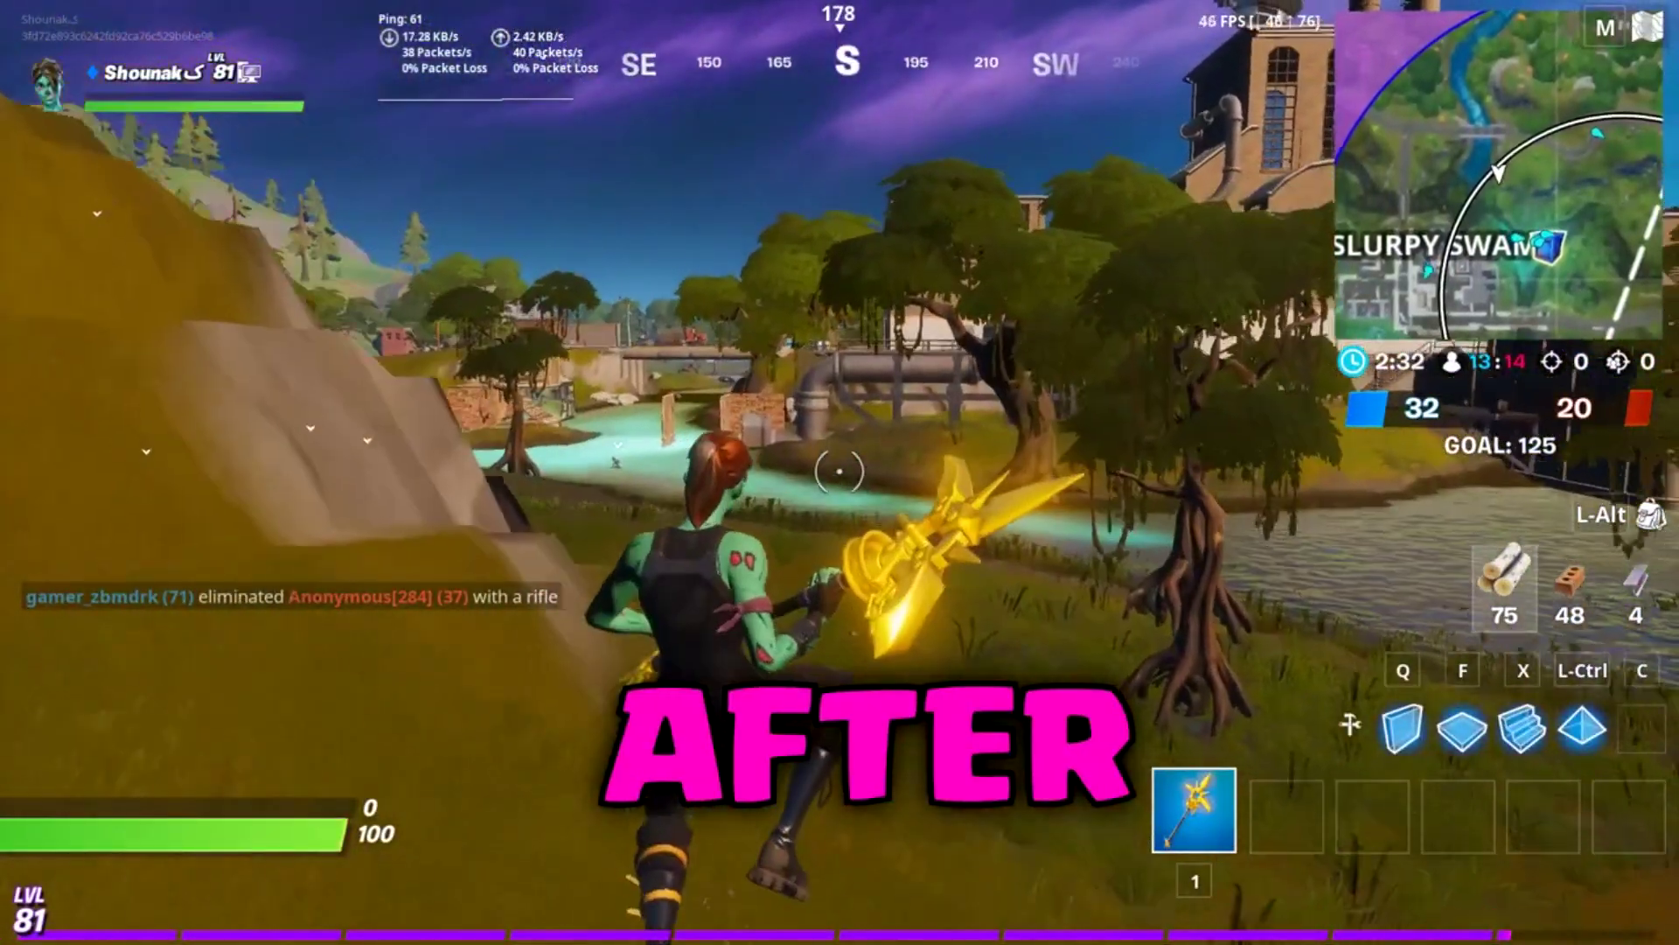
{"action": "key", "text": "w"}
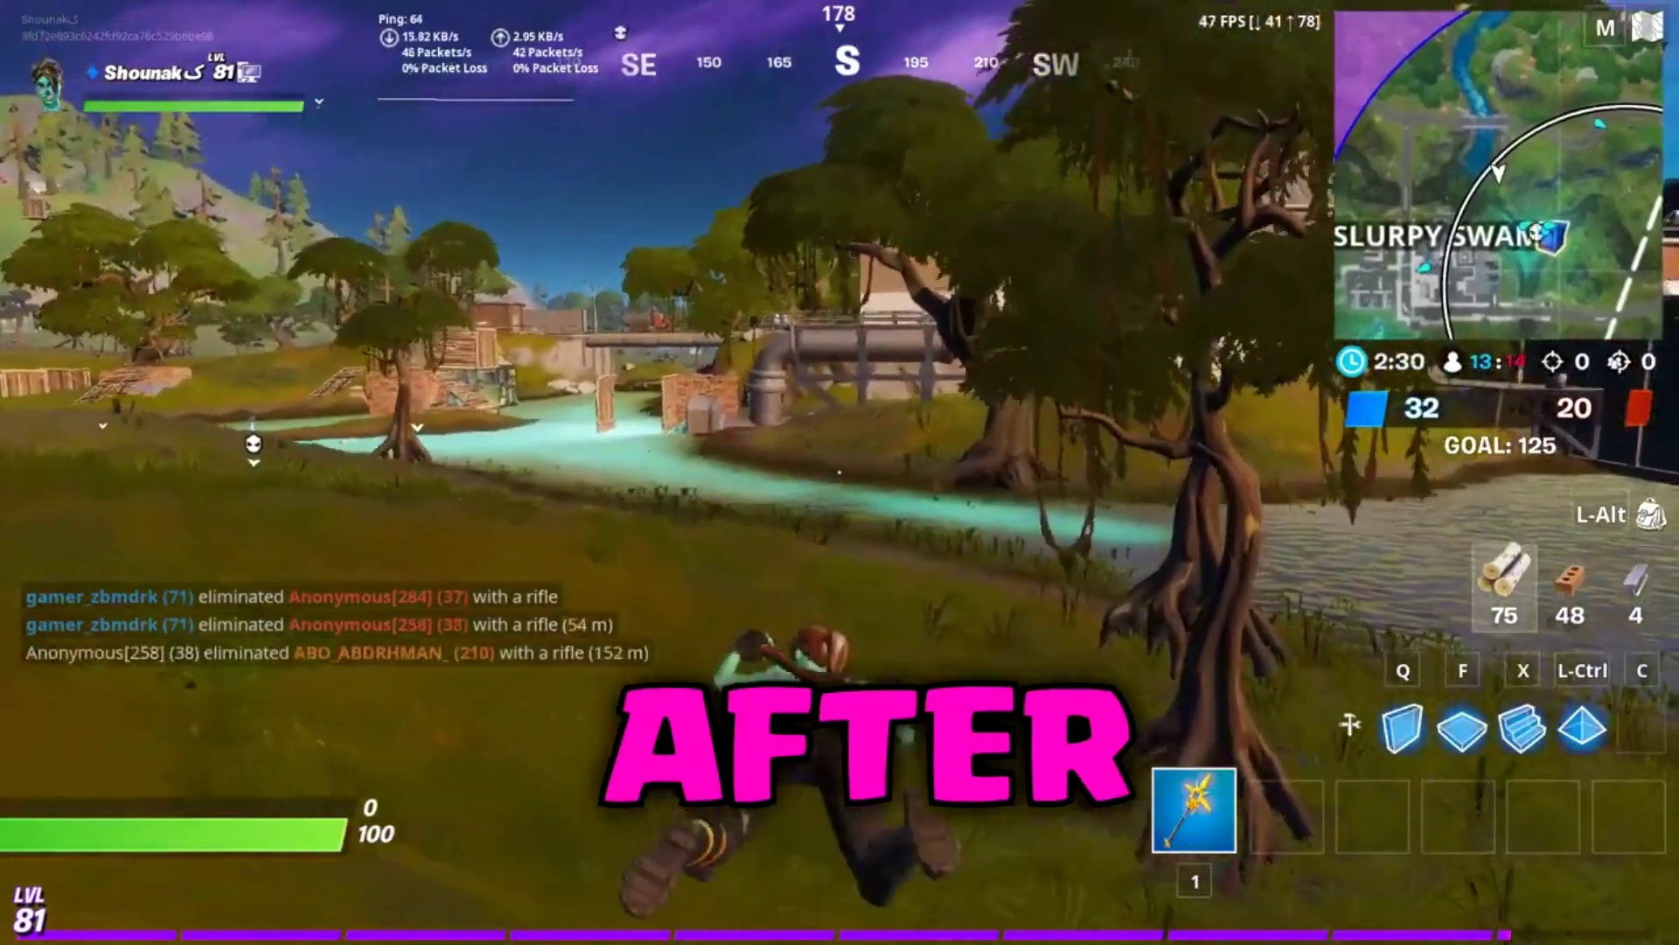
{"action": "key", "text": "w"}
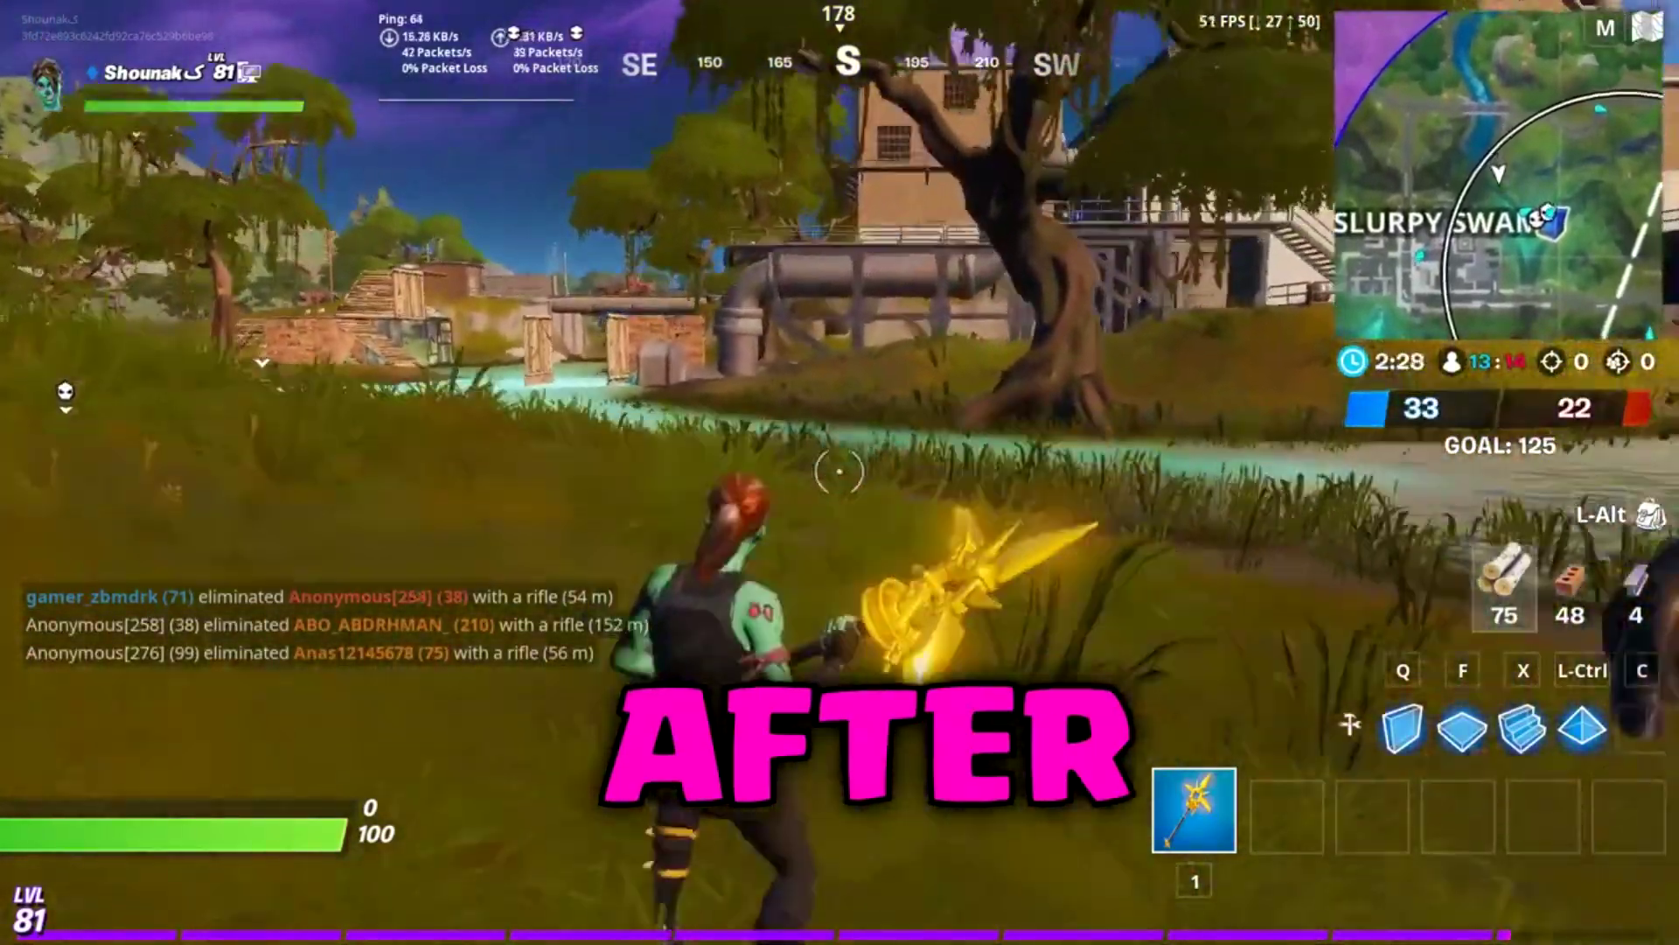
{"action": "key", "text": "w"}
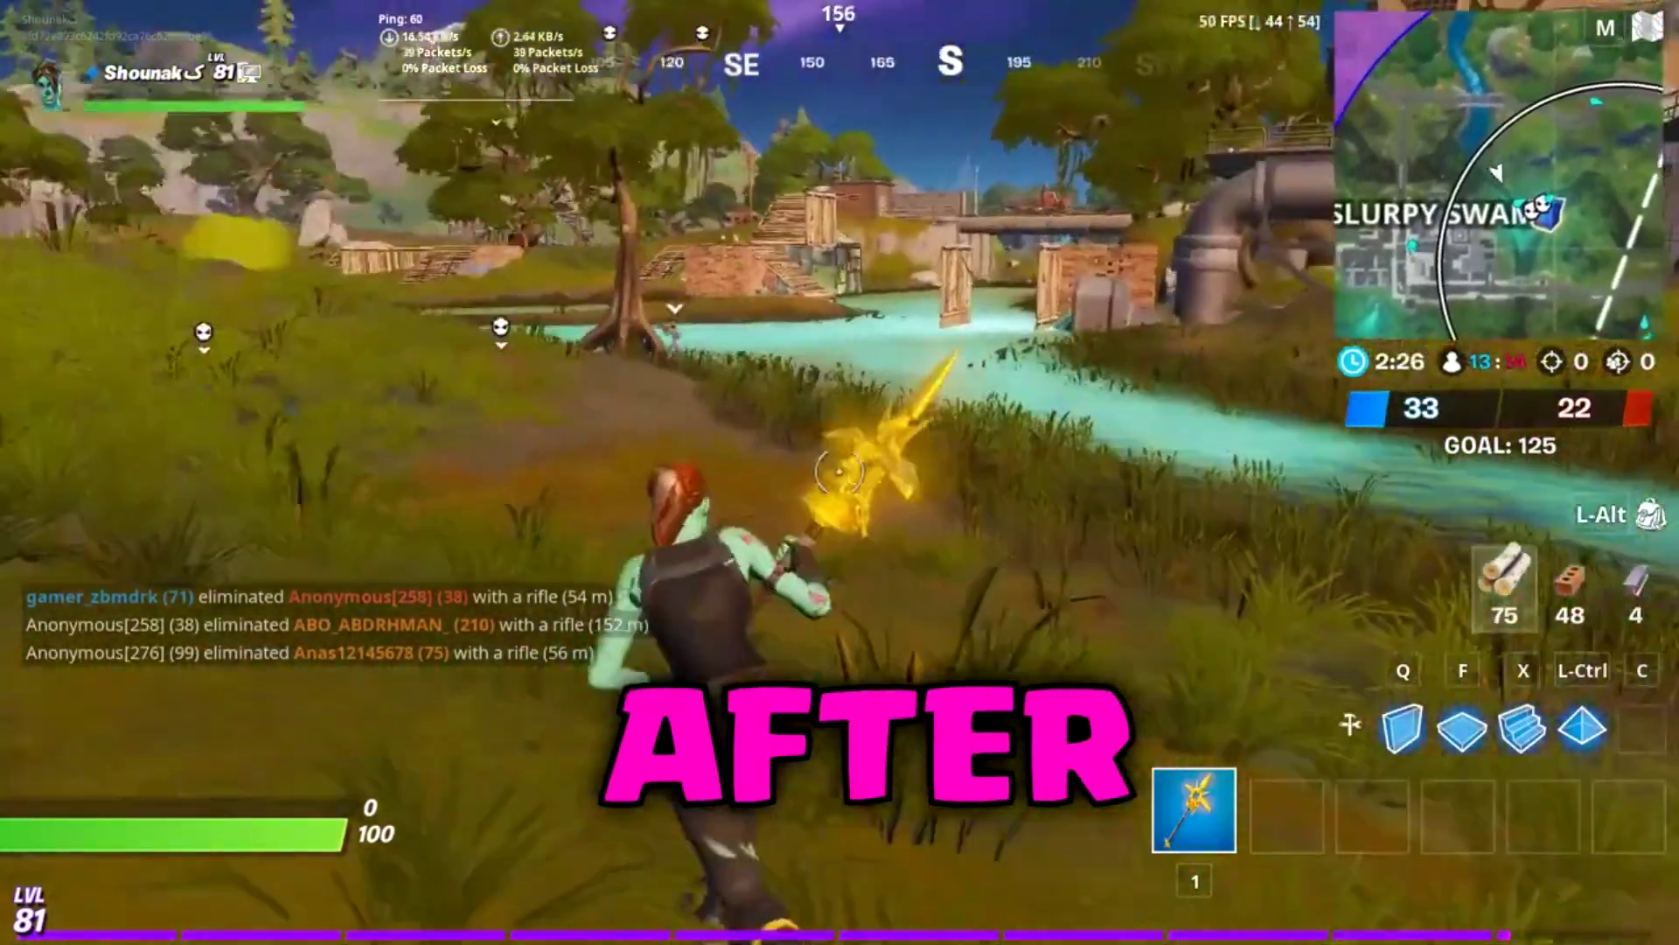
{"action": "key", "text": "w"}
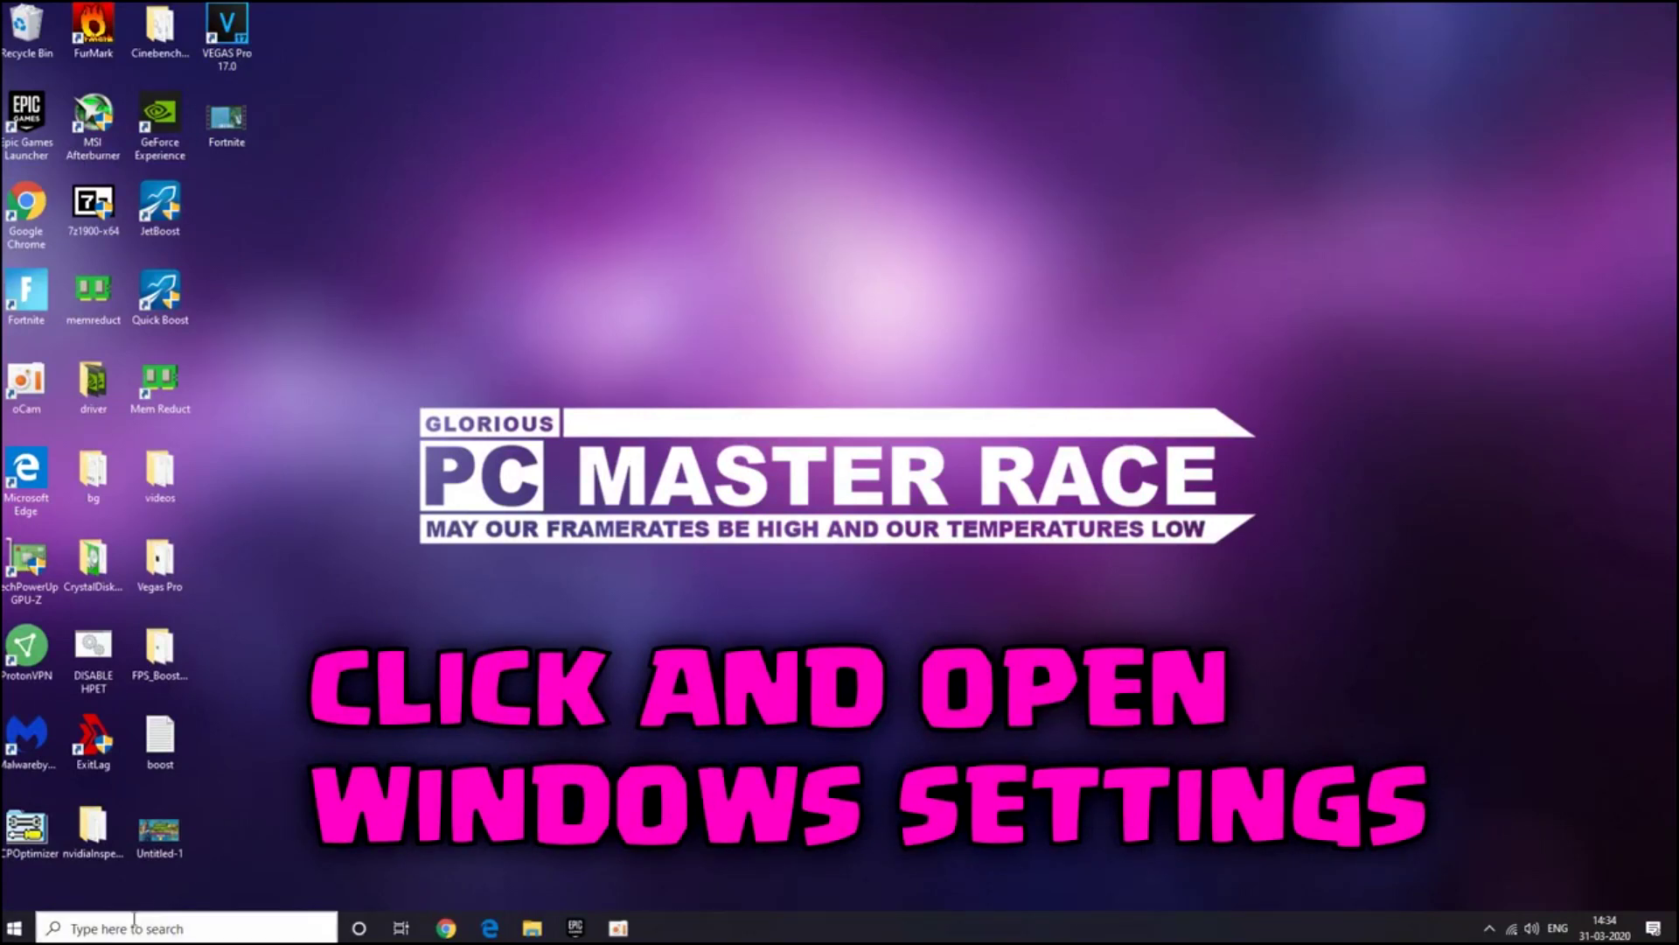
Open Windows Settings and bring up the adapter options of the Network & Internet section
{"action": "right_click", "coordinate": [26, 933]}
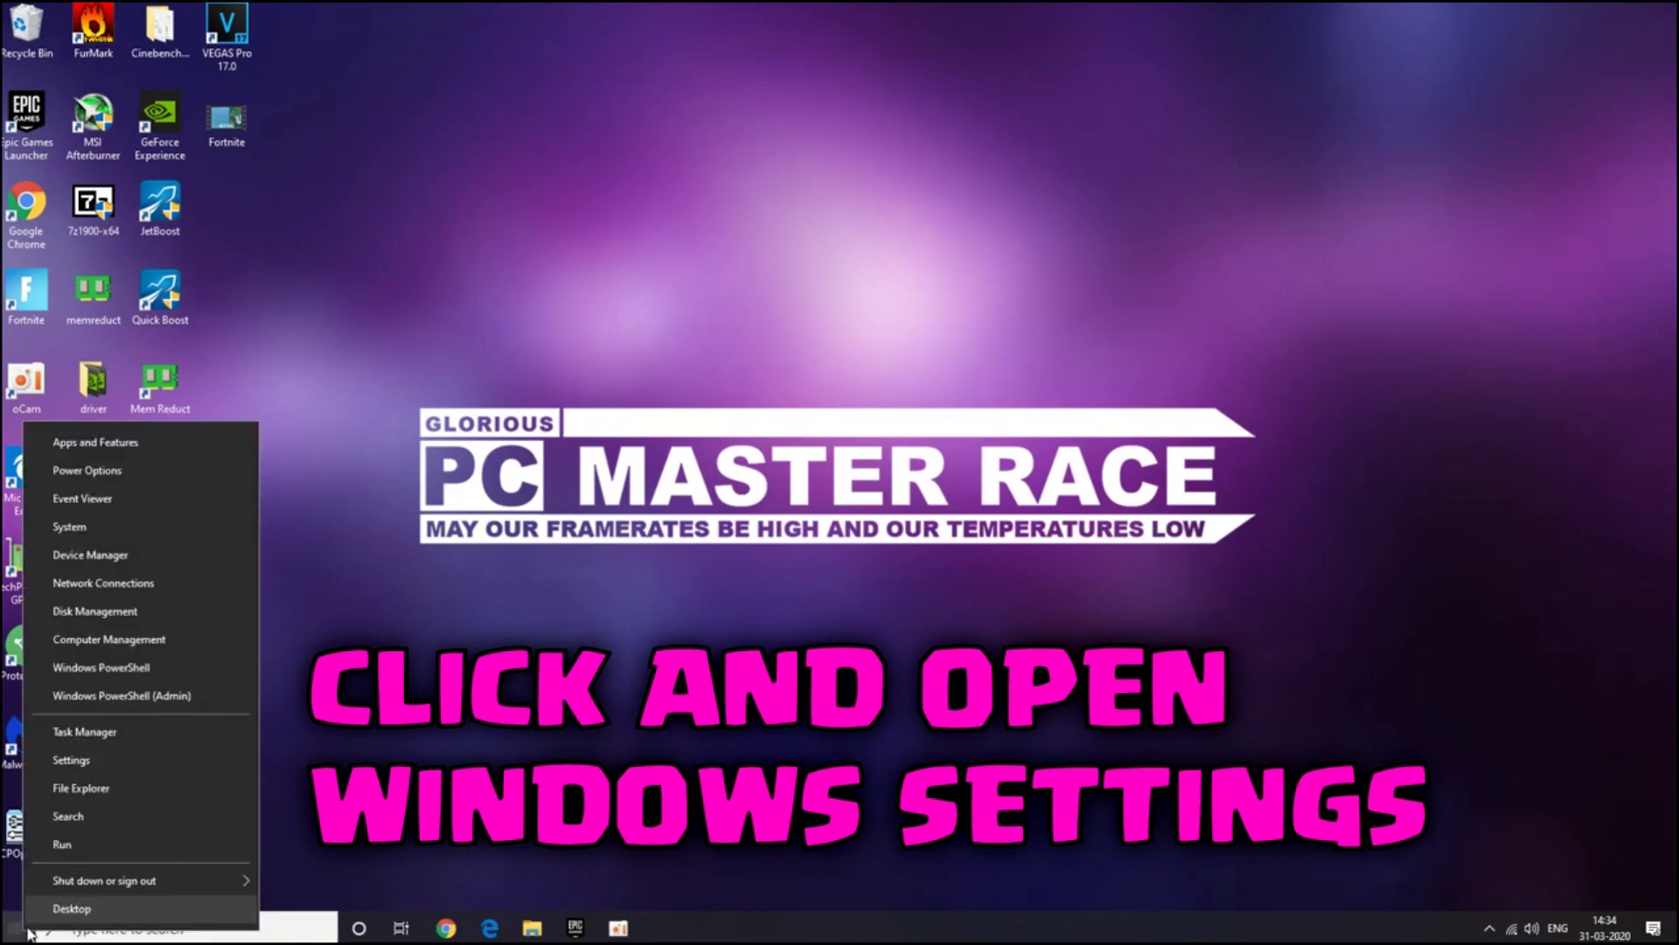
{"action": "left_click", "coordinate": [87, 764]}
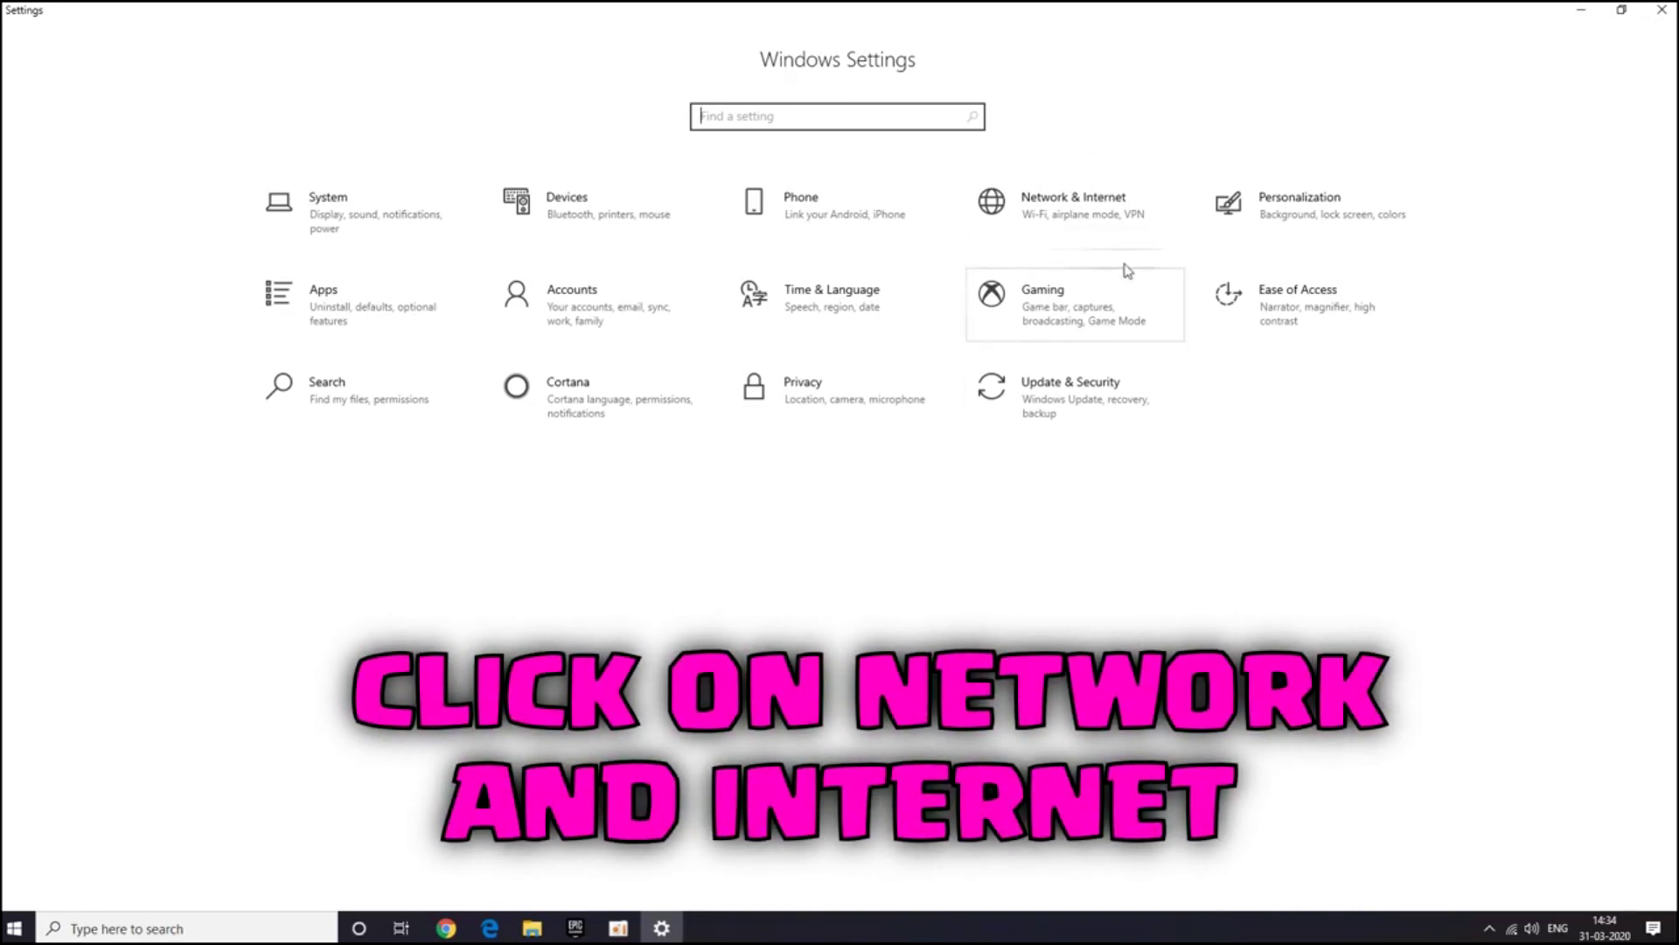
{"action": "left_click", "coordinate": [1060, 204]}
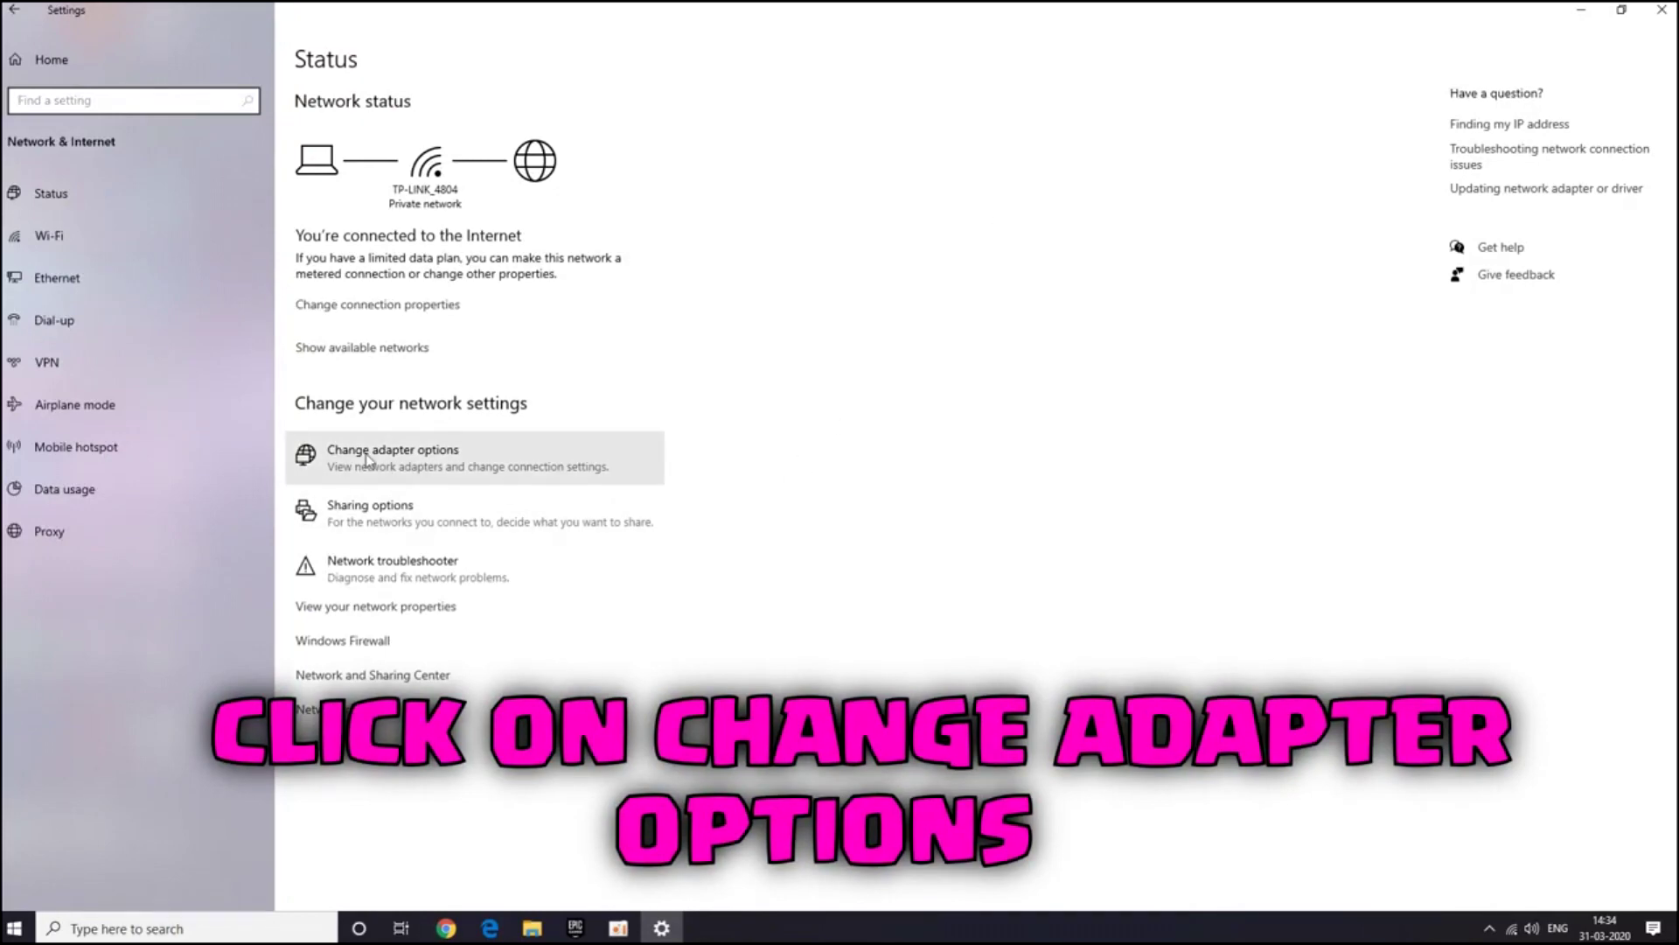
{"action": "left_click", "coordinate": [365, 473]}
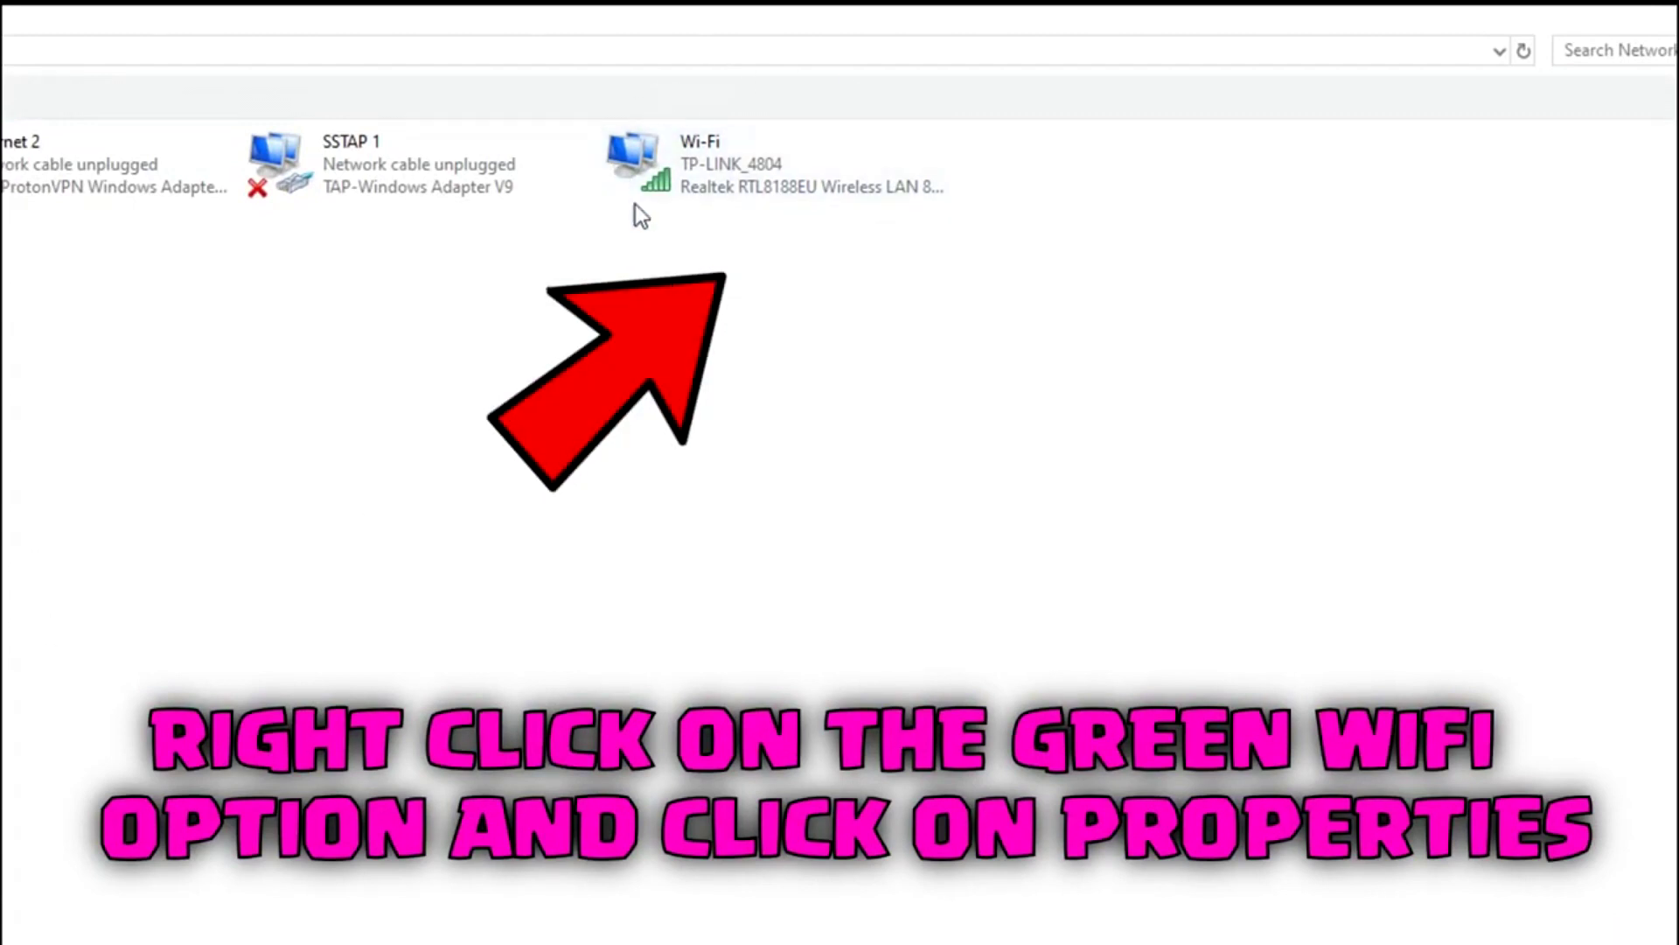
Open the properties of the connected Wi-Fi adapter and move the dialog towards the middle of the screen
{"action": "left_click", "coordinate": [750, 176]}
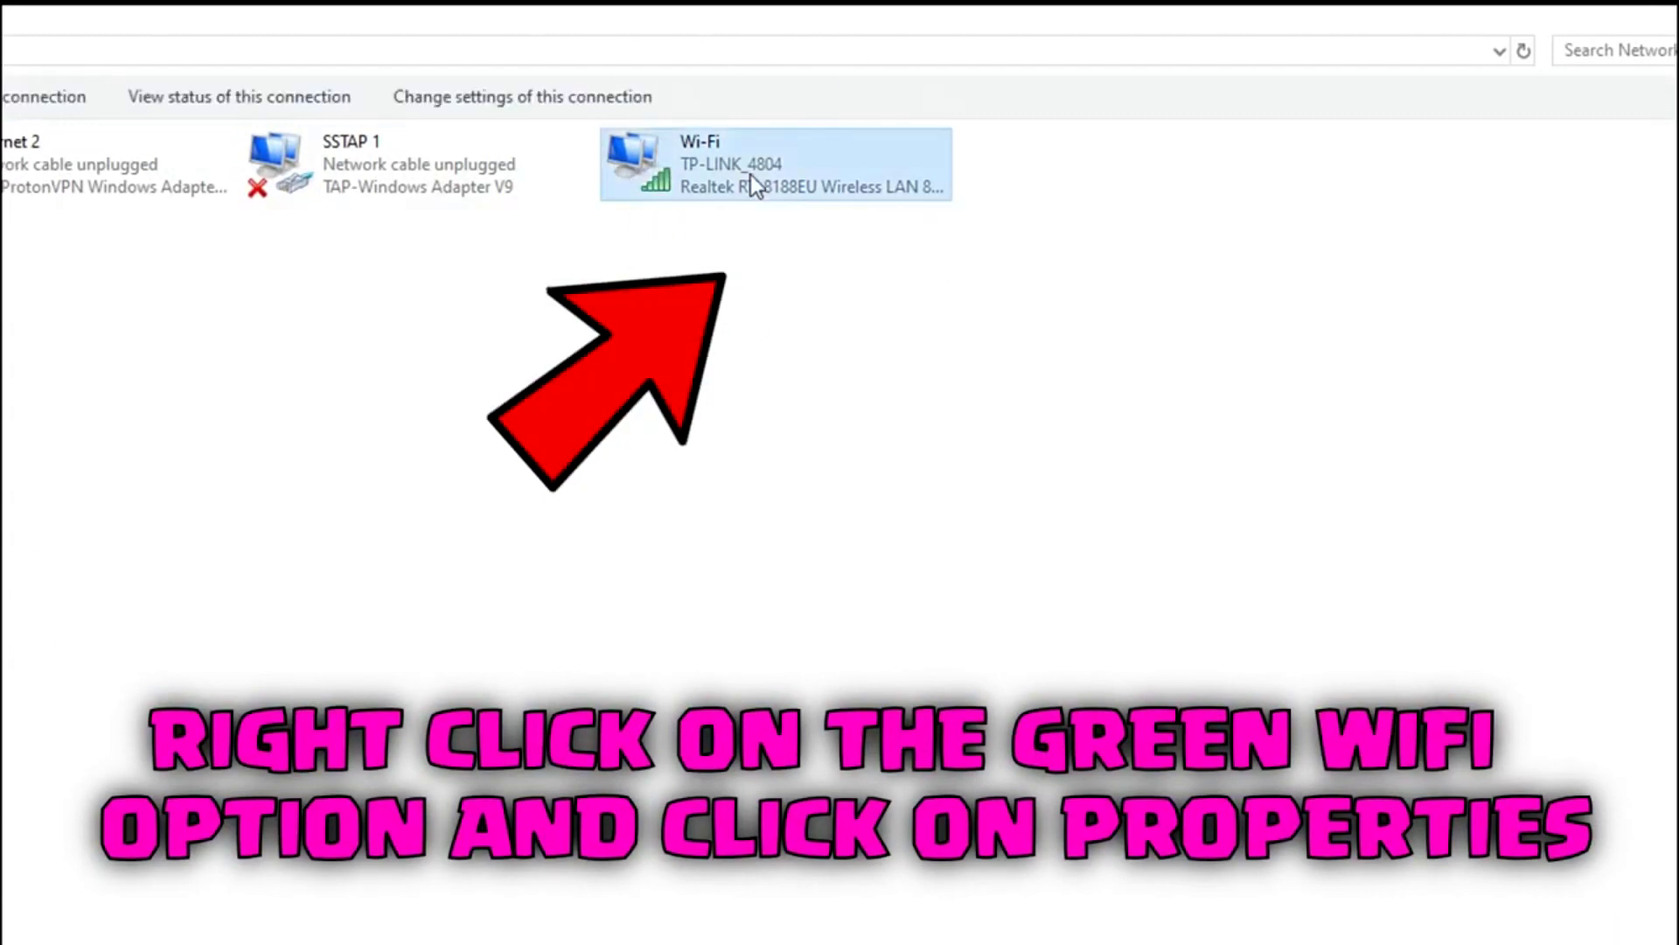
{"action": "right_click", "coordinate": [751, 175]}
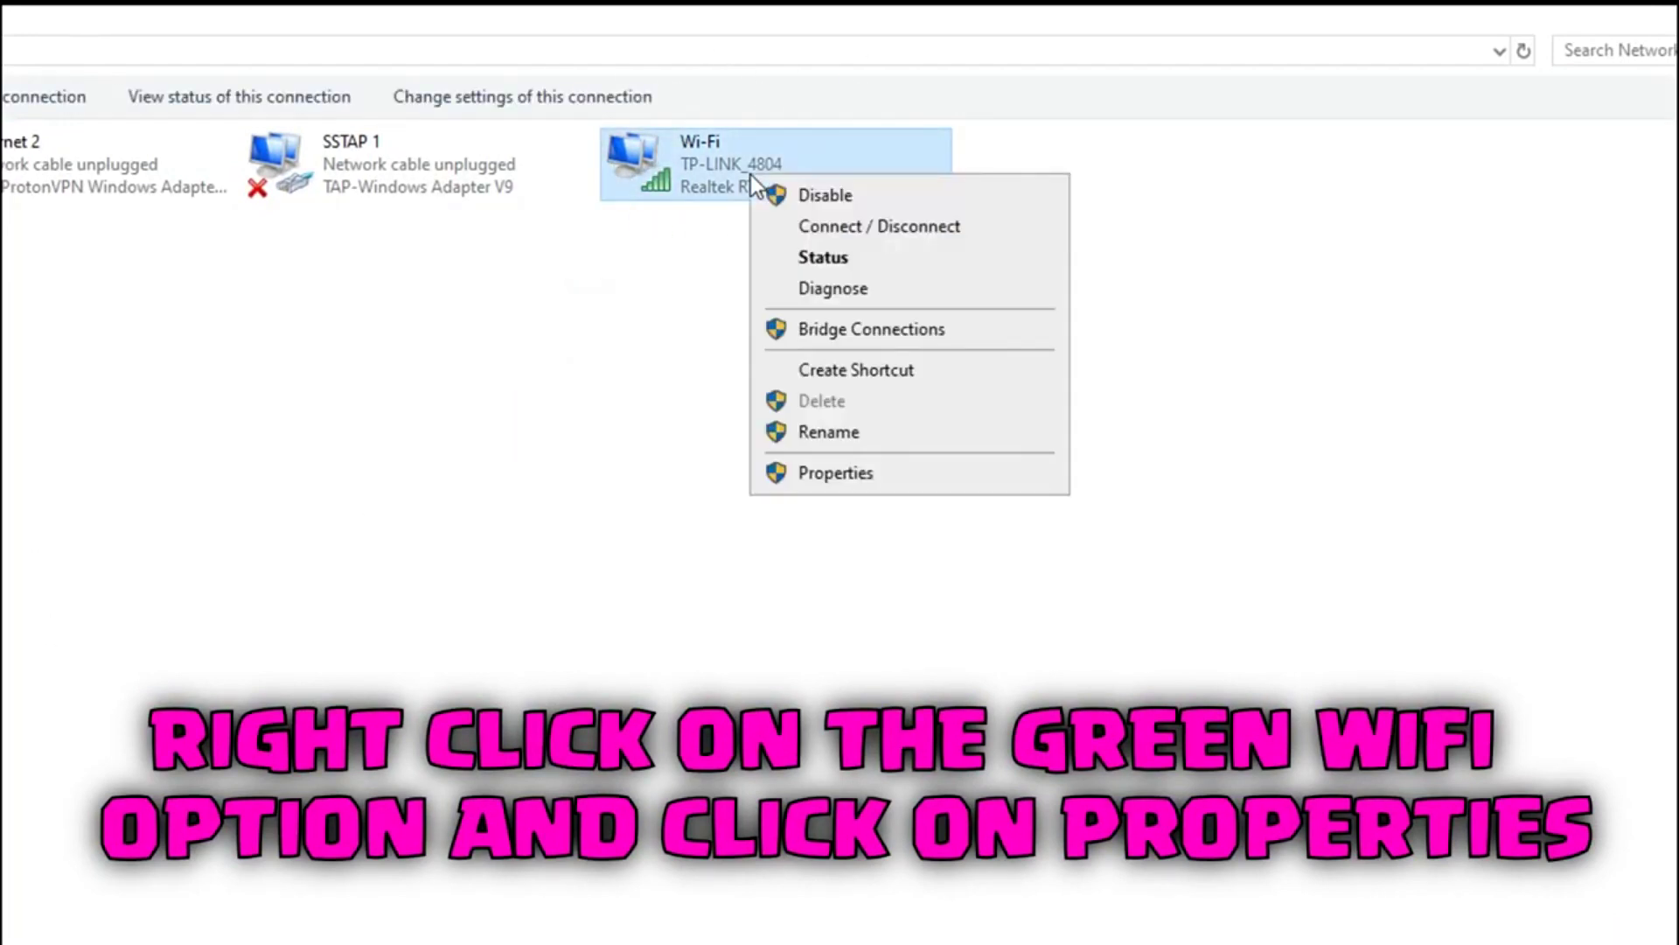
{"action": "left_click", "coordinate": [864, 476]}
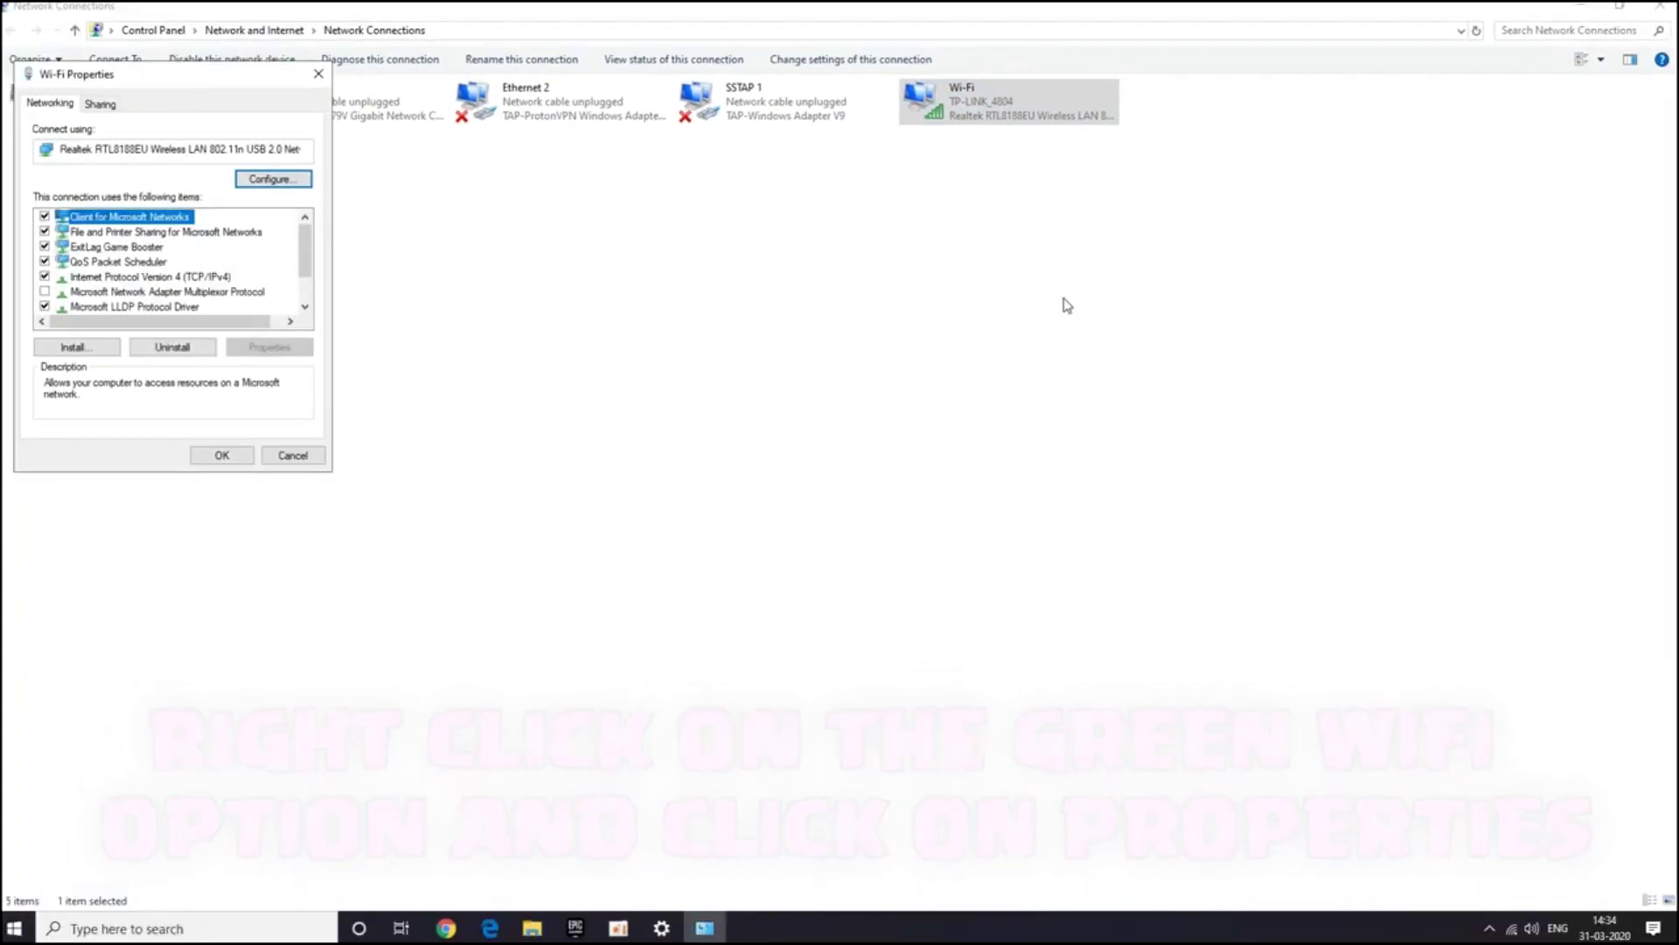
{"action": "left_click_drag", "start_coordinate": [200, 77], "coordinate": [678, 294]}
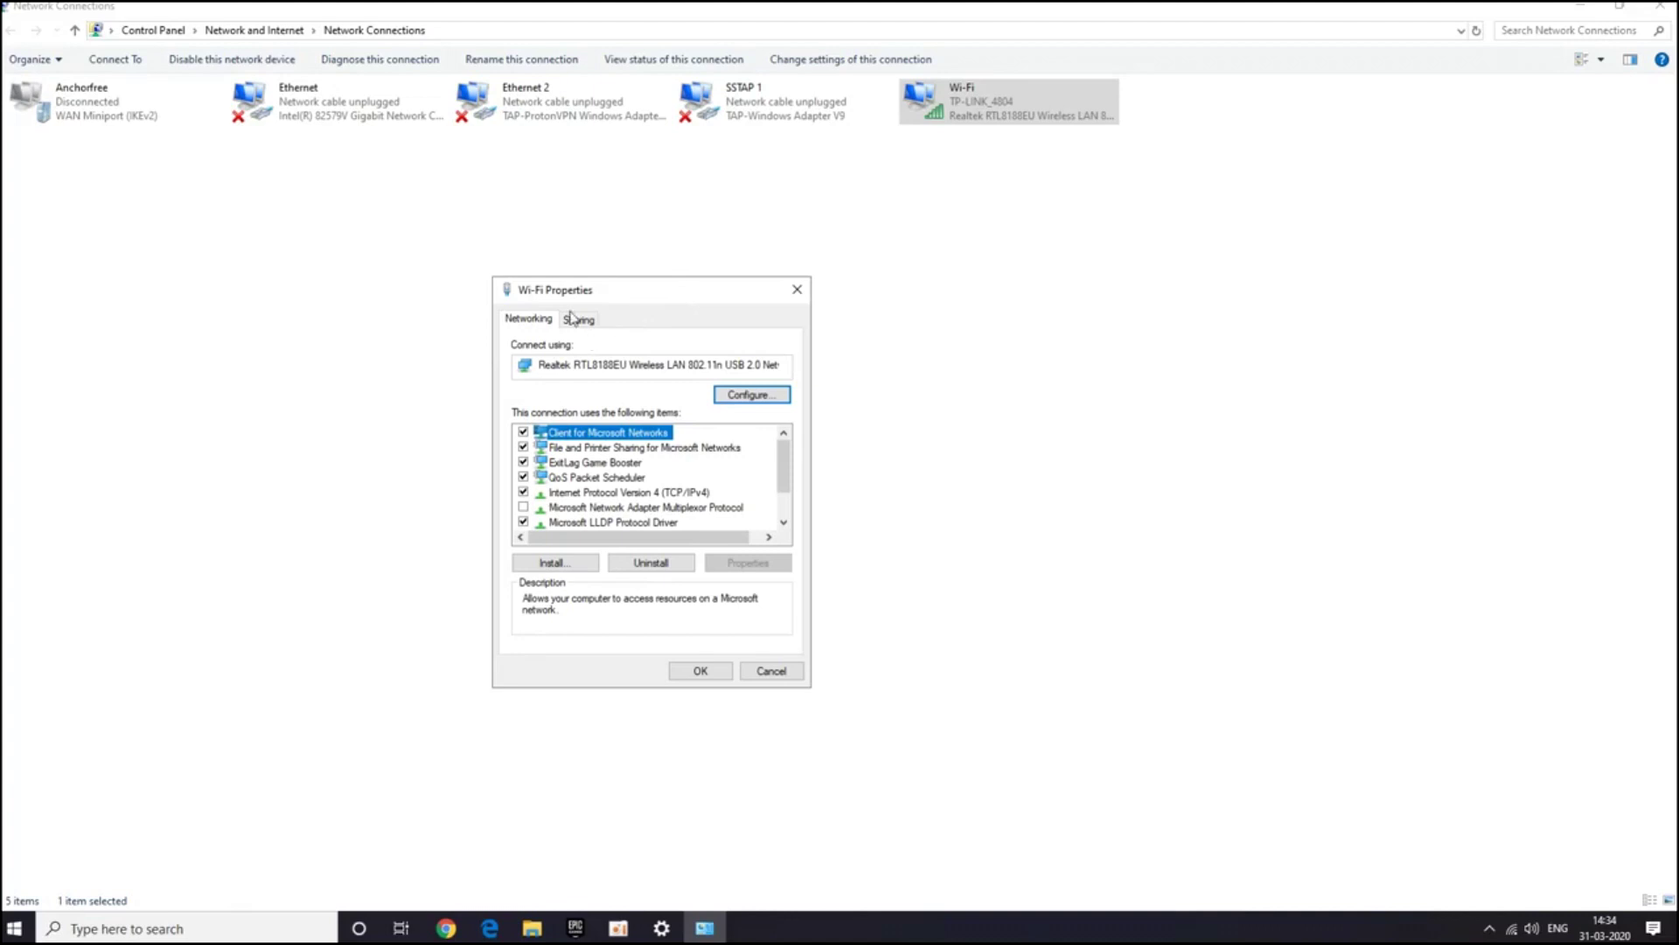
Open the Internet Protocol Version 4 (TCP/IPv4) properties from the Wi-Fi adapter's networking items
{"action": "left_click", "coordinate": [571, 321]}
{"action": "left_click", "coordinate": [621, 185]}
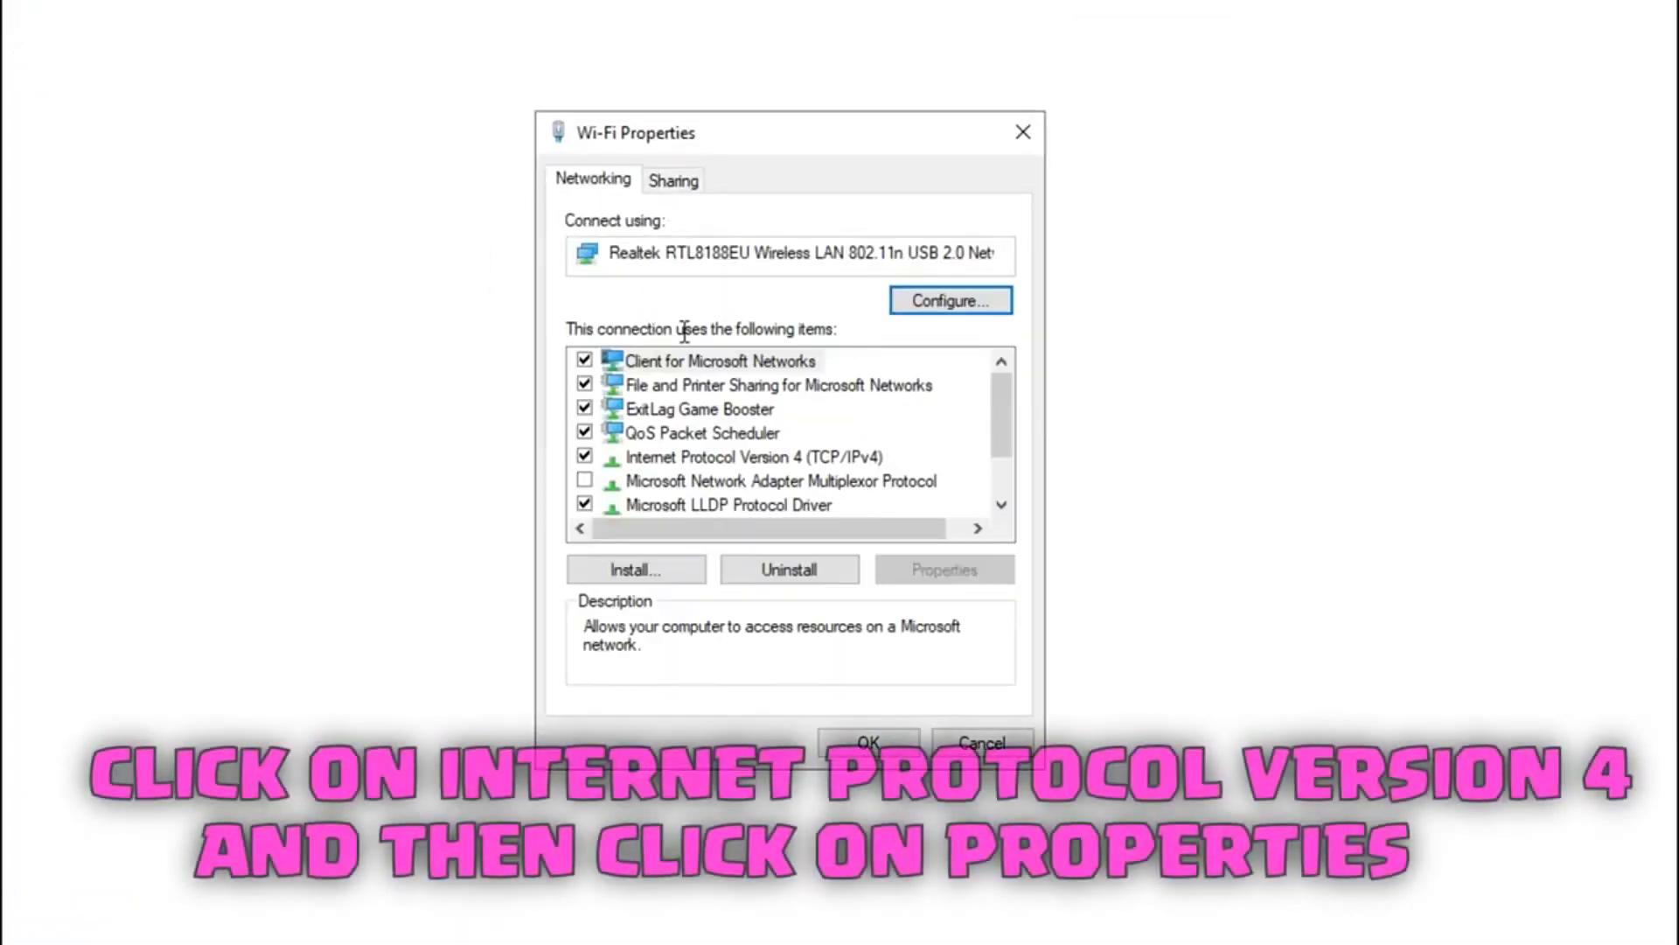
{"action": "left_click_drag", "start_coordinate": [991, 402], "coordinate": [1001, 439]}
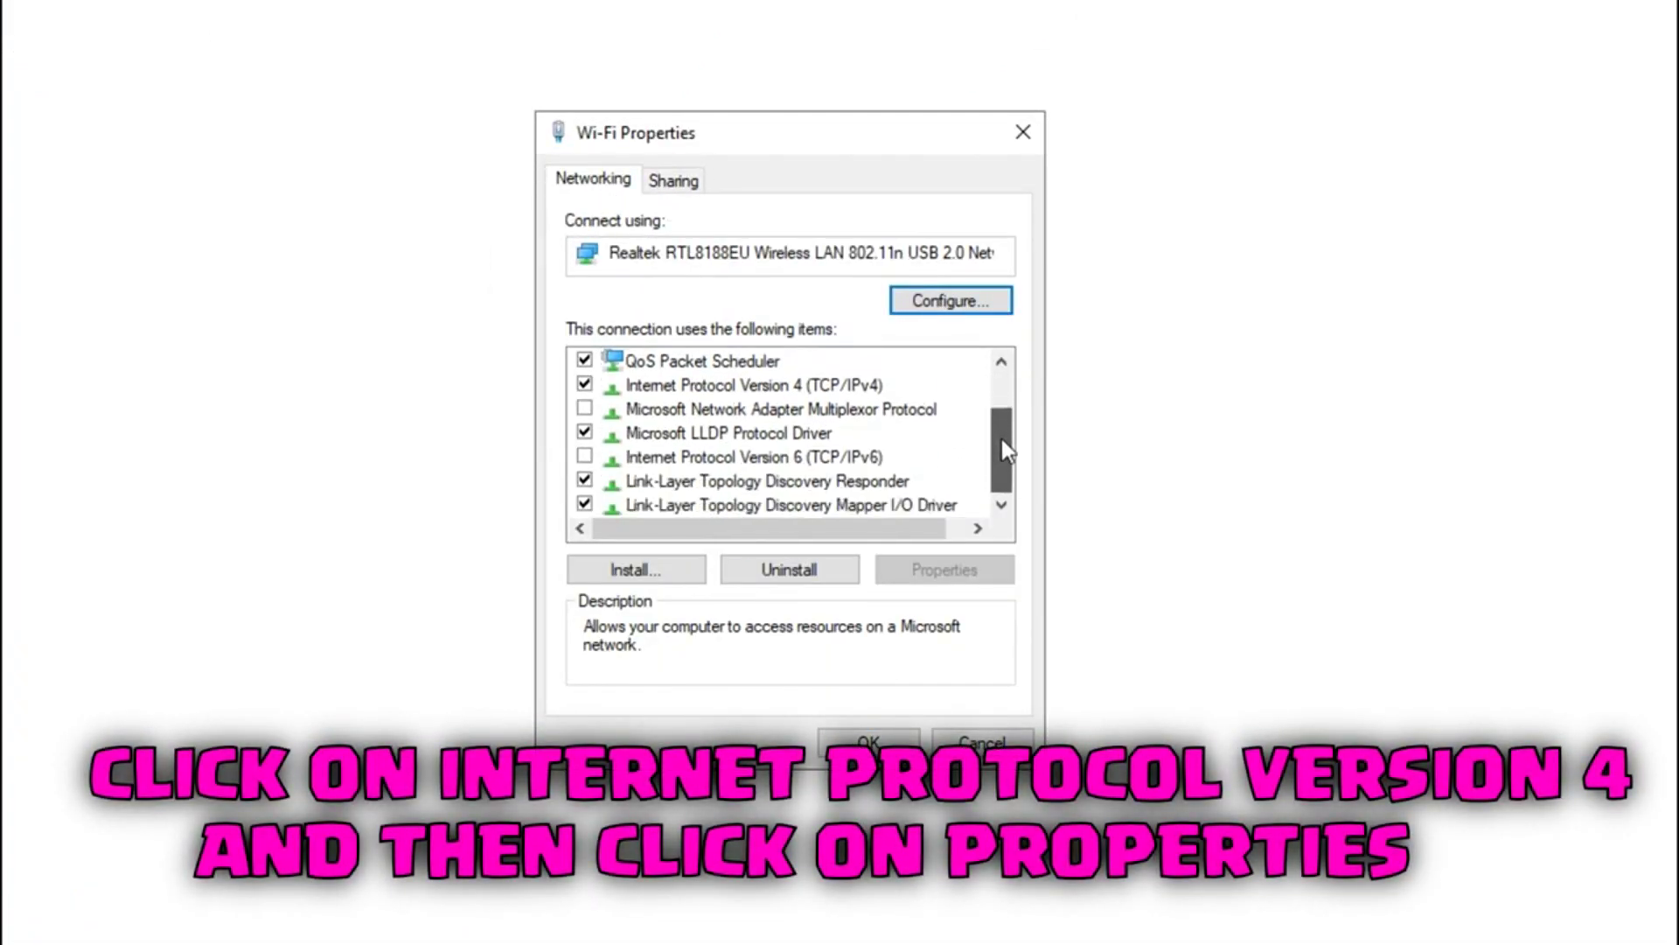
{"action": "left_click", "coordinate": [843, 386]}
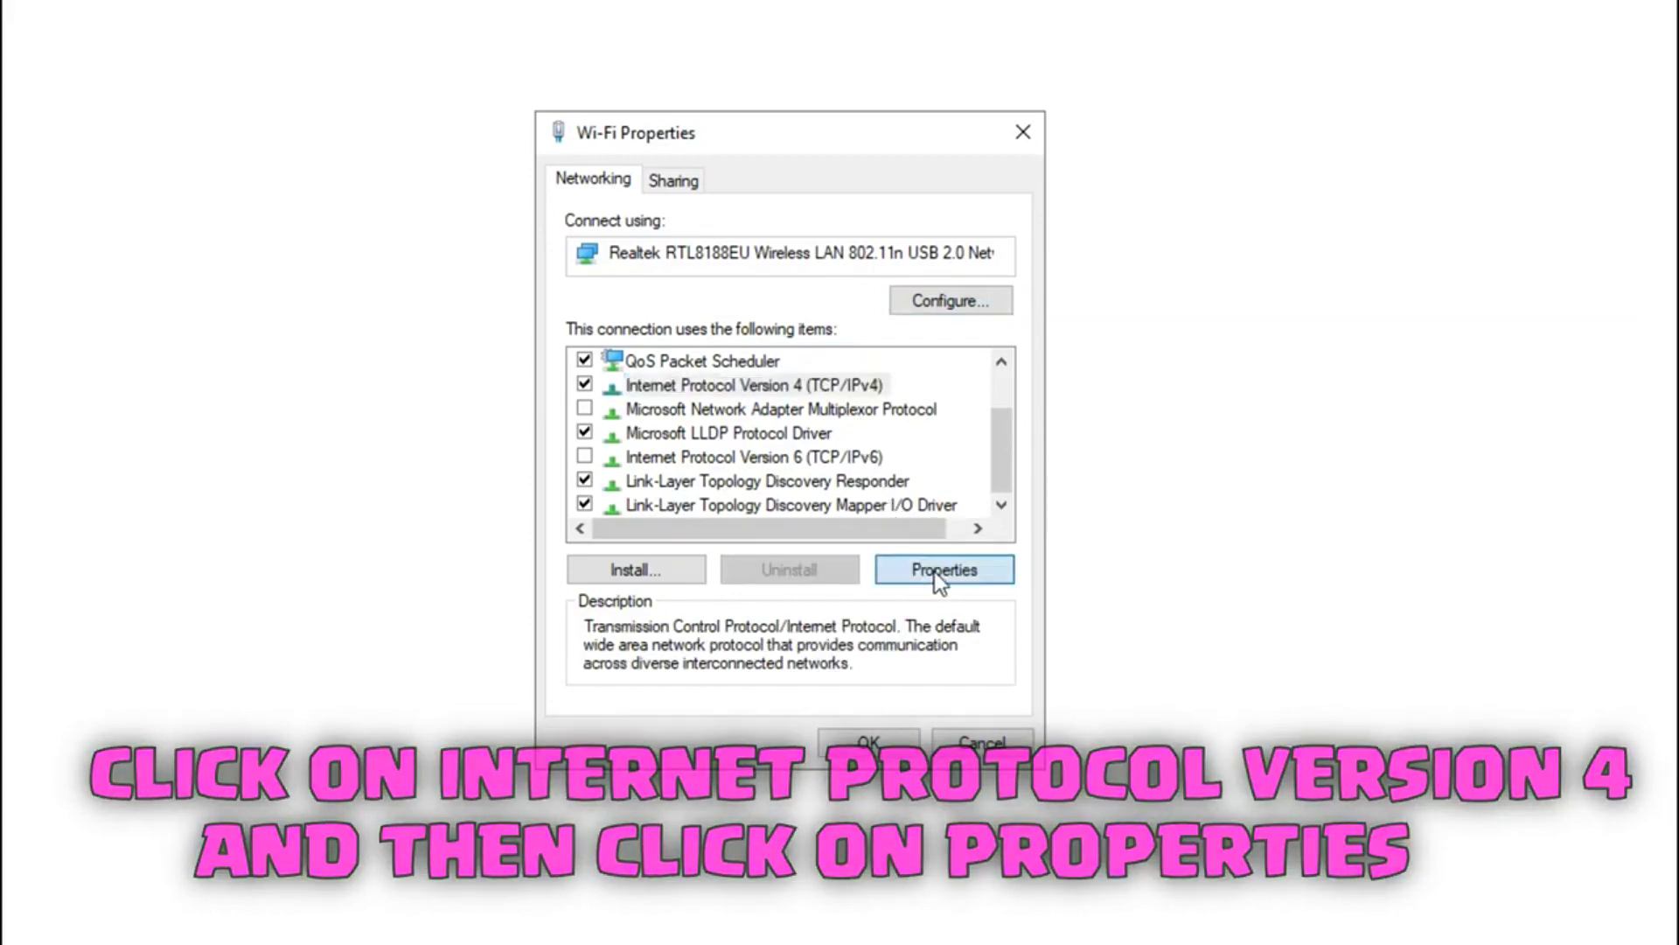
{"action": "left_click", "coordinate": [936, 573]}
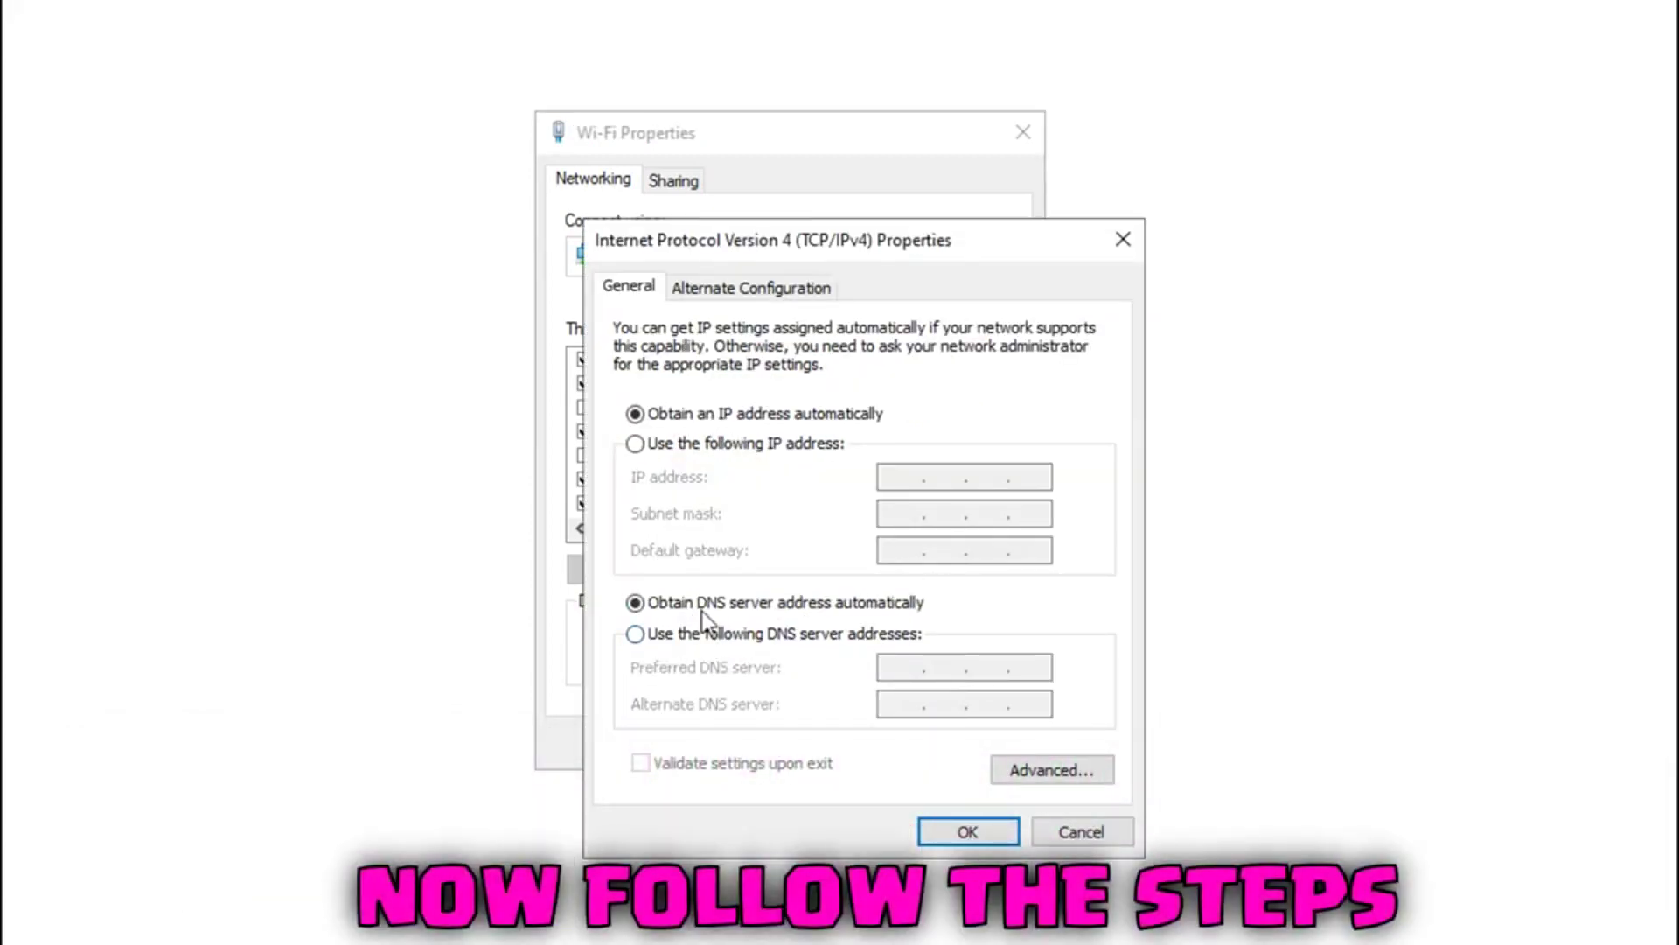
Use custom DNS servers, preferred 8.8.8.8 and alternate 8.8.4.4, validated on exit, and close the adapter properties and network diagnostics
{"action": "left_click", "coordinate": [694, 644]}
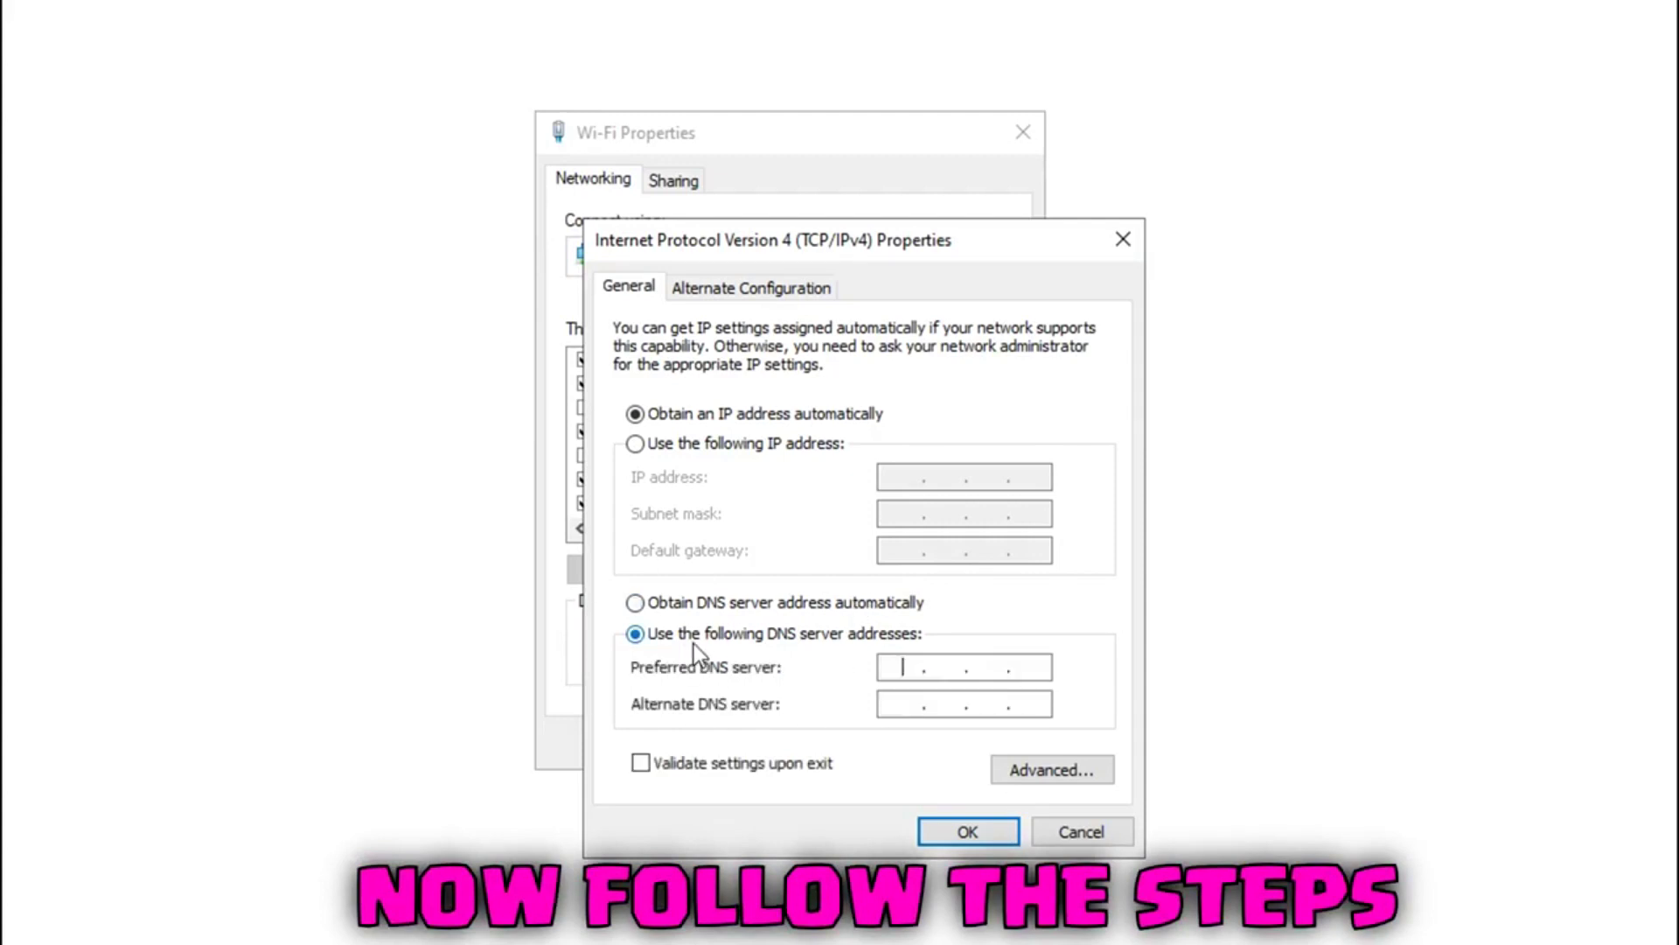
{"action": "type", "text": "8.8.8.8"}
{"action": "left_click", "coordinate": [901, 704]}
{"action": "type", "text": "8"}
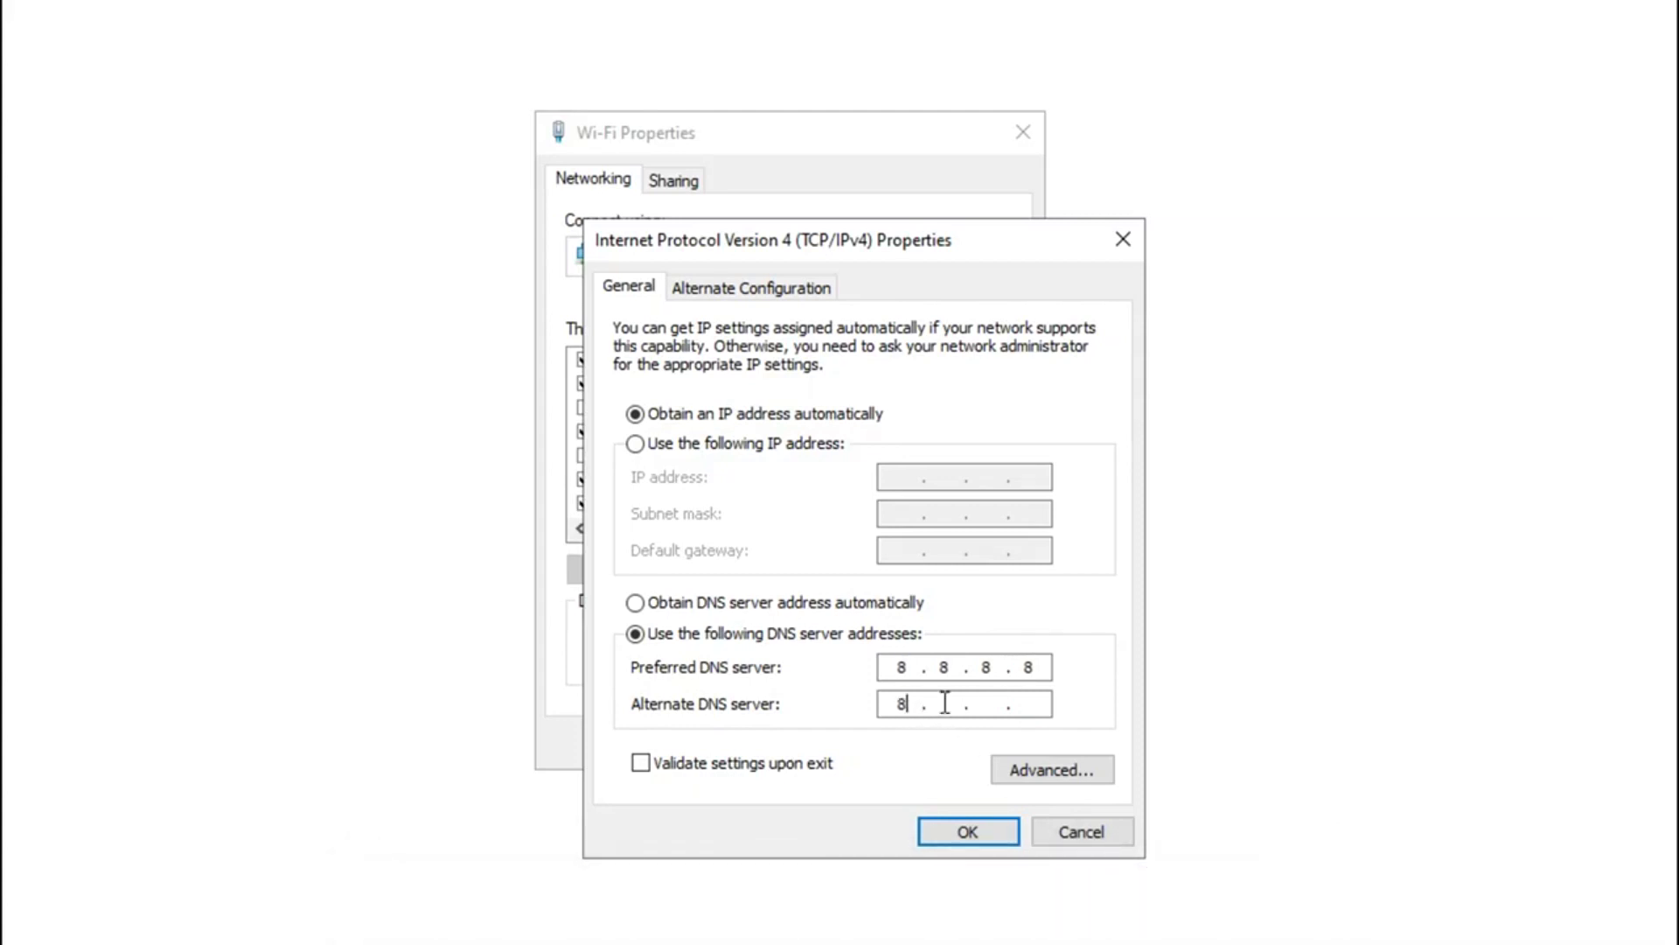
{"action": "type", "text": ".8.84.4"}
{"action": "left_click", "coordinate": [743, 763]}
{"action": "left_click", "coordinate": [943, 838]}
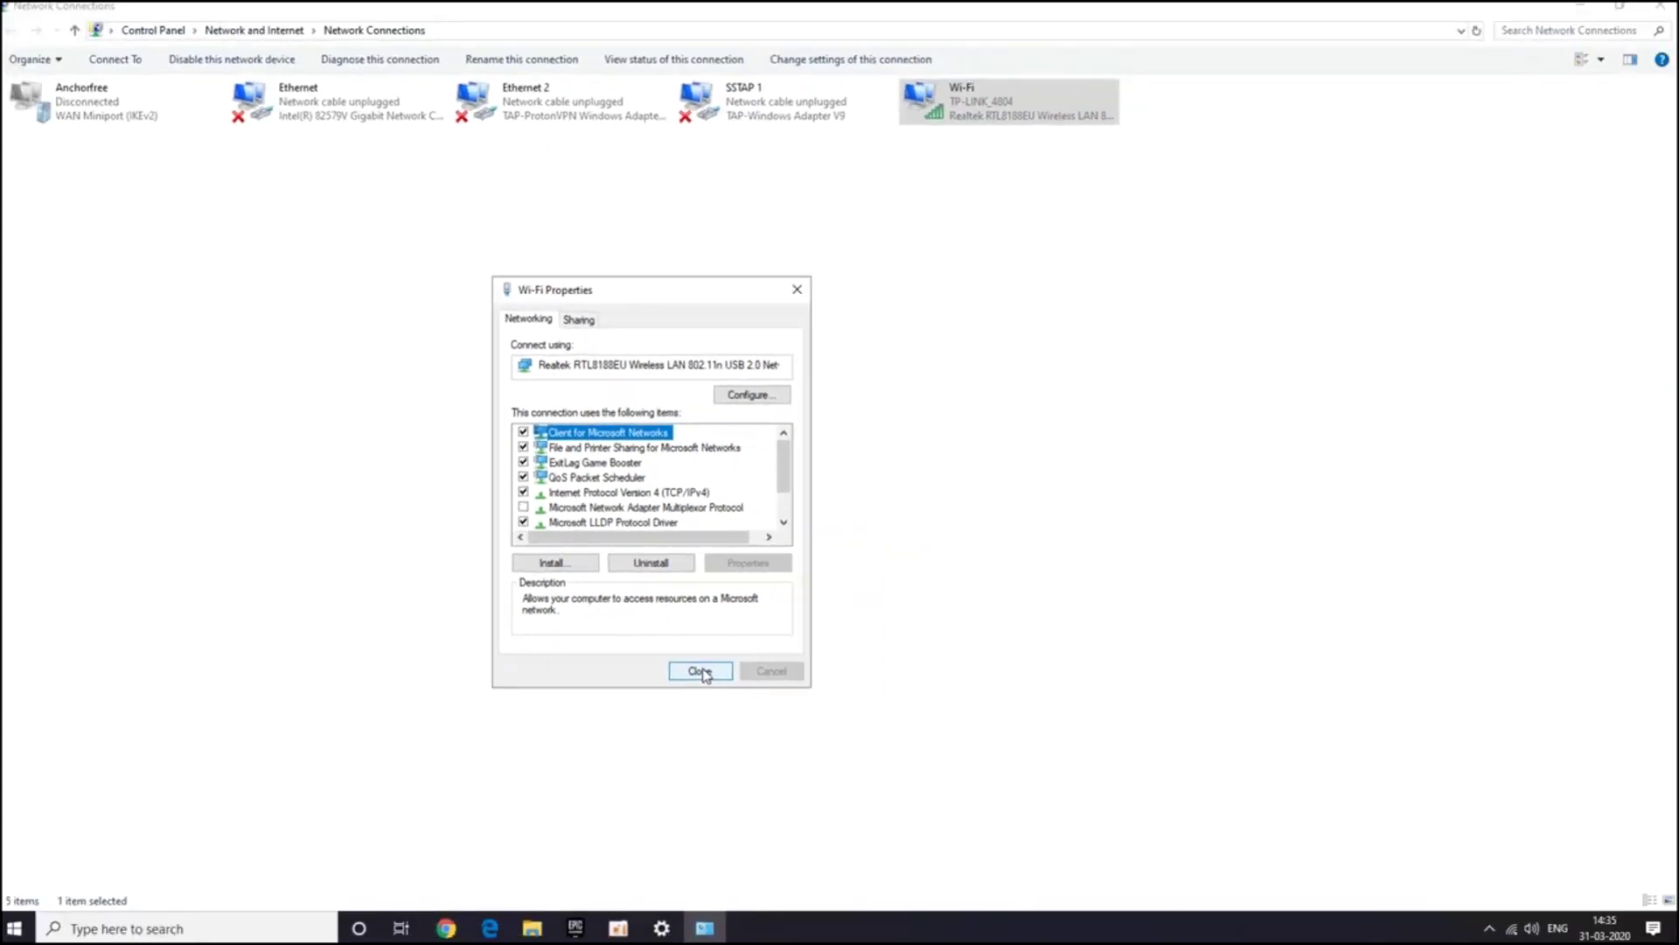
{"action": "left_click", "coordinate": [702, 672]}
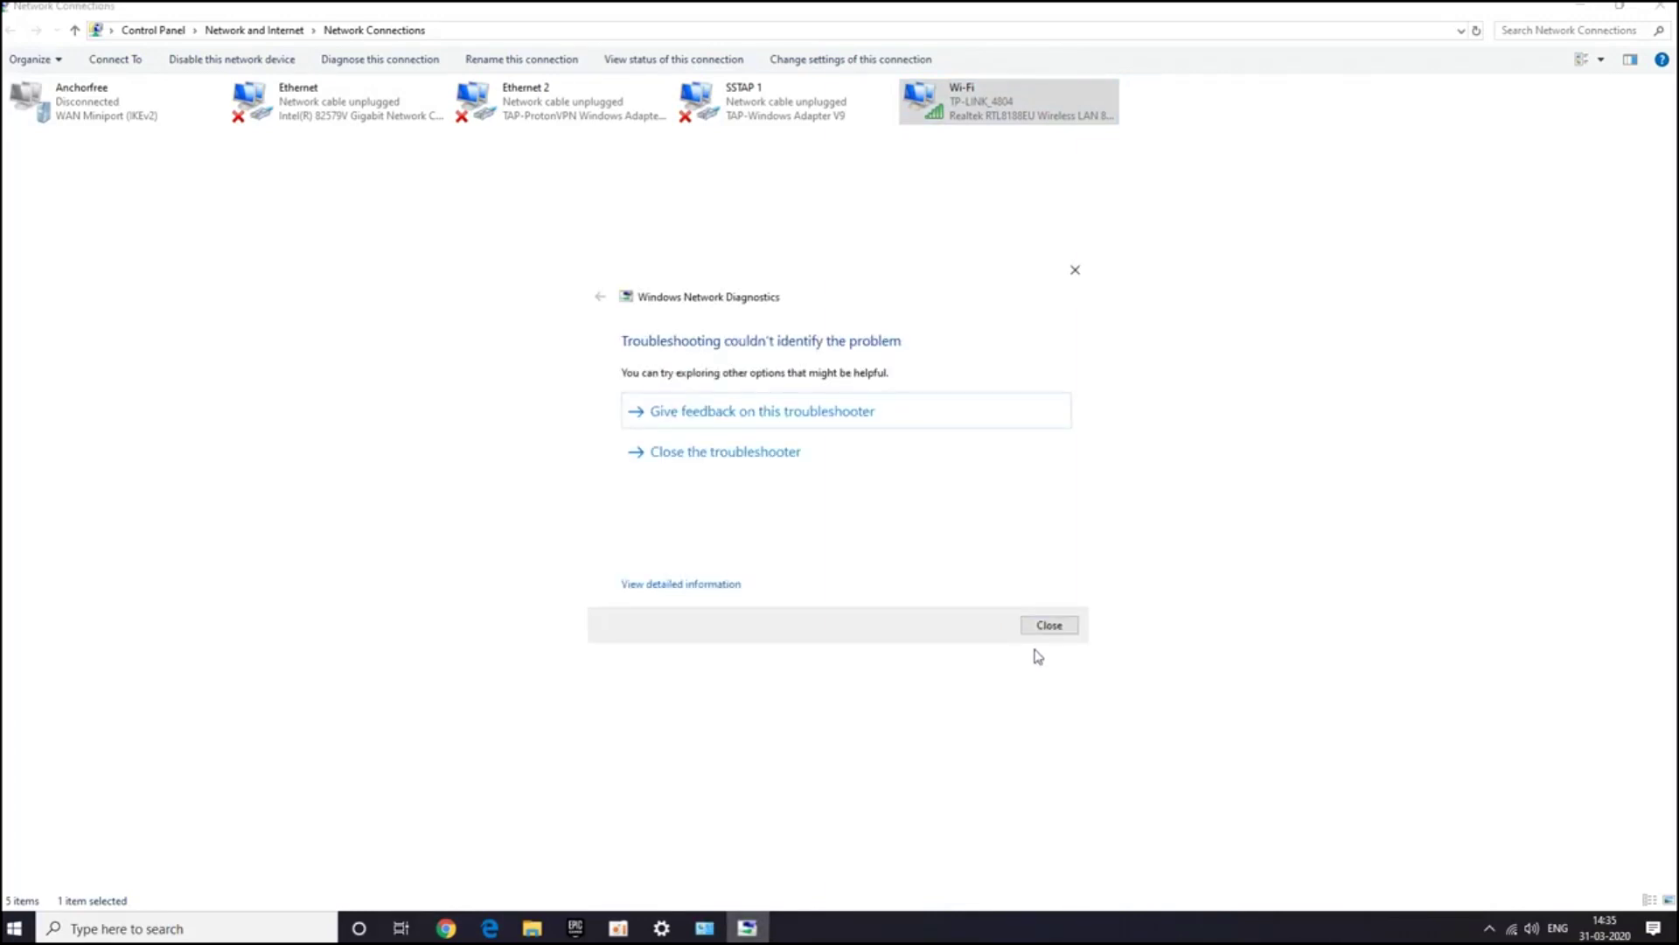
{"action": "left_click", "coordinate": [885, 464]}
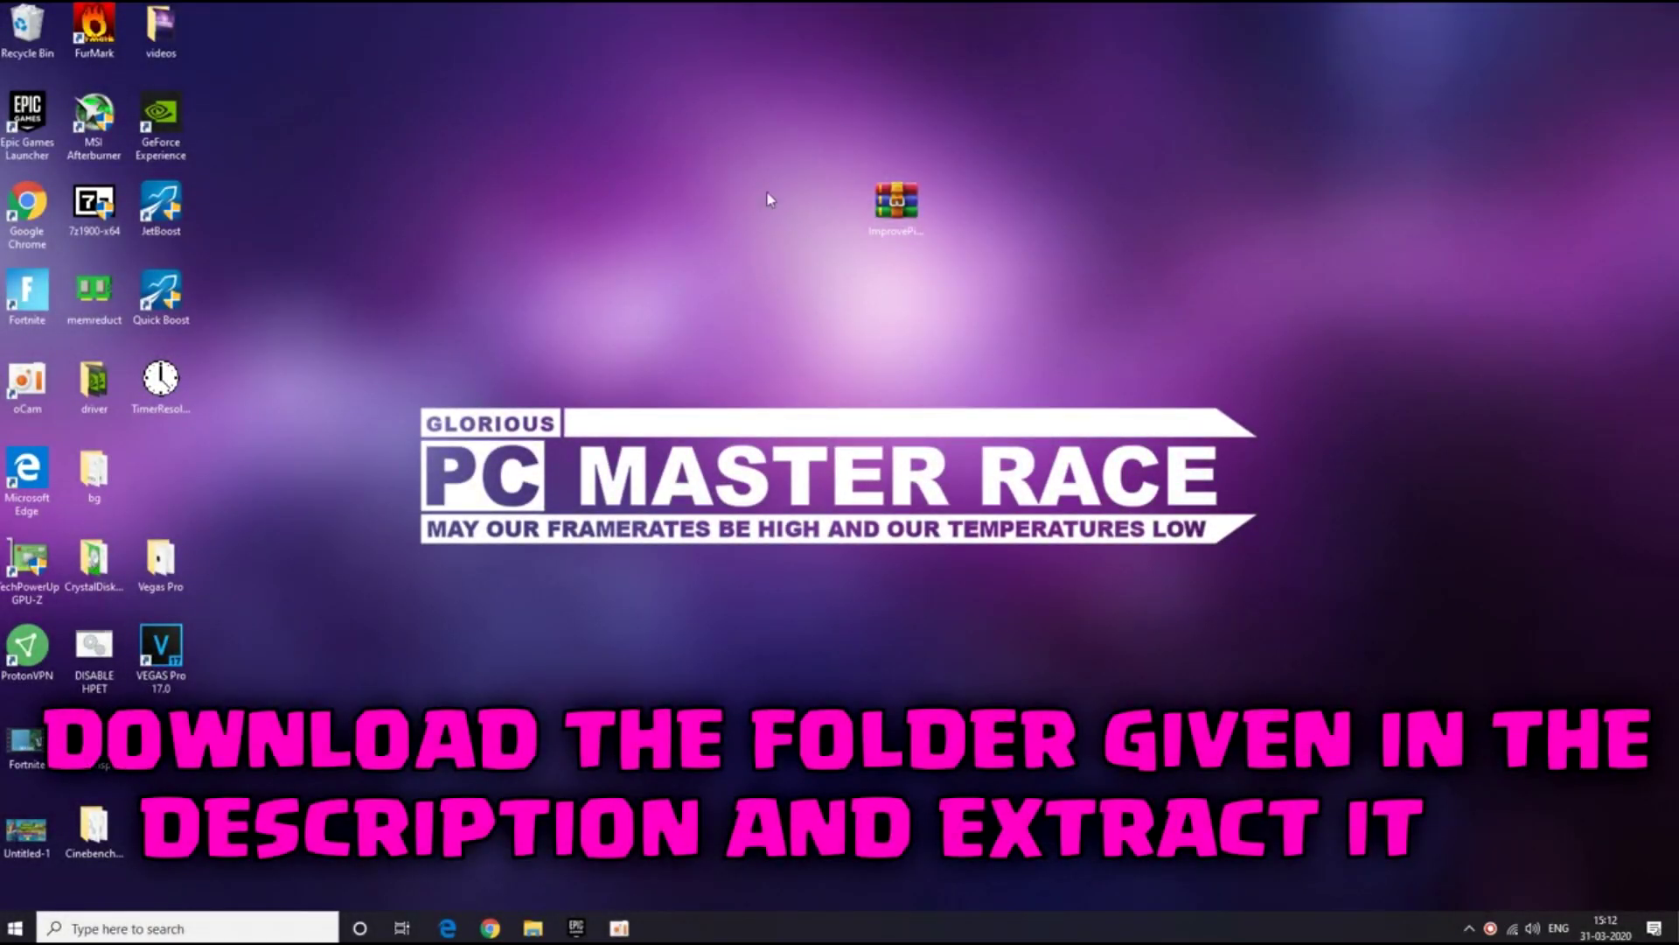
Extract the ImprovePing_S.V.M archive onto the desktop, place the extracted folder beside the archive and open it
{"action": "right_click", "coordinate": [897, 203]}
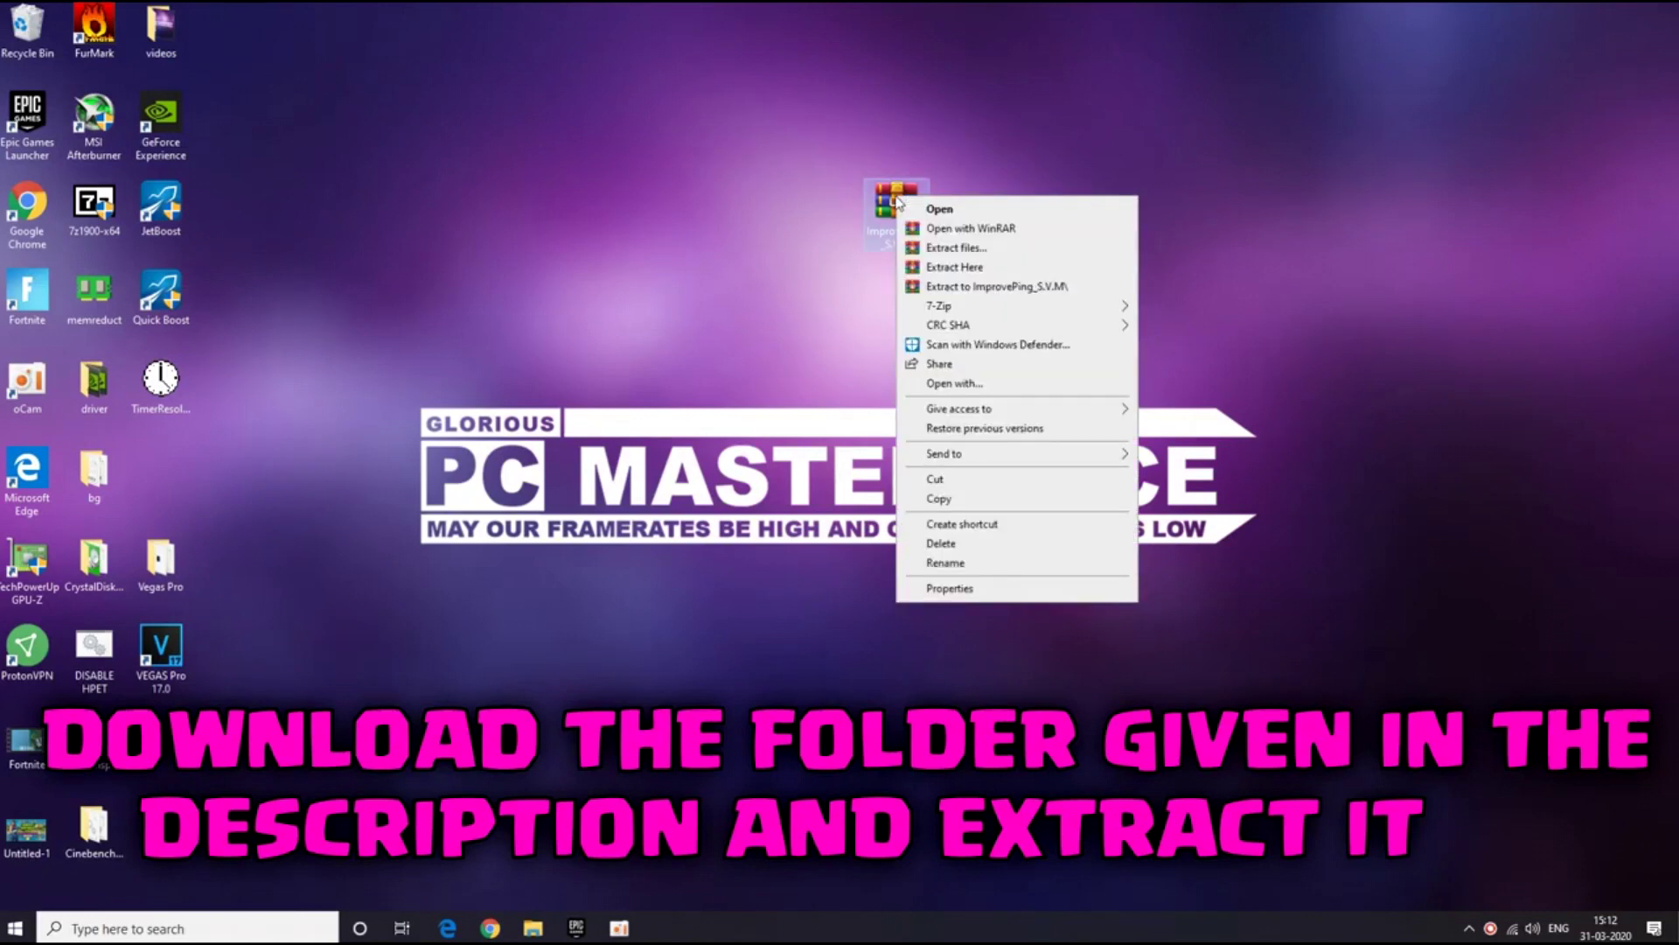
{"action": "left_click", "coordinate": [950, 271]}
{"action": "left_click_drag", "start_coordinate": [171, 479], "coordinate": [1117, 196]}
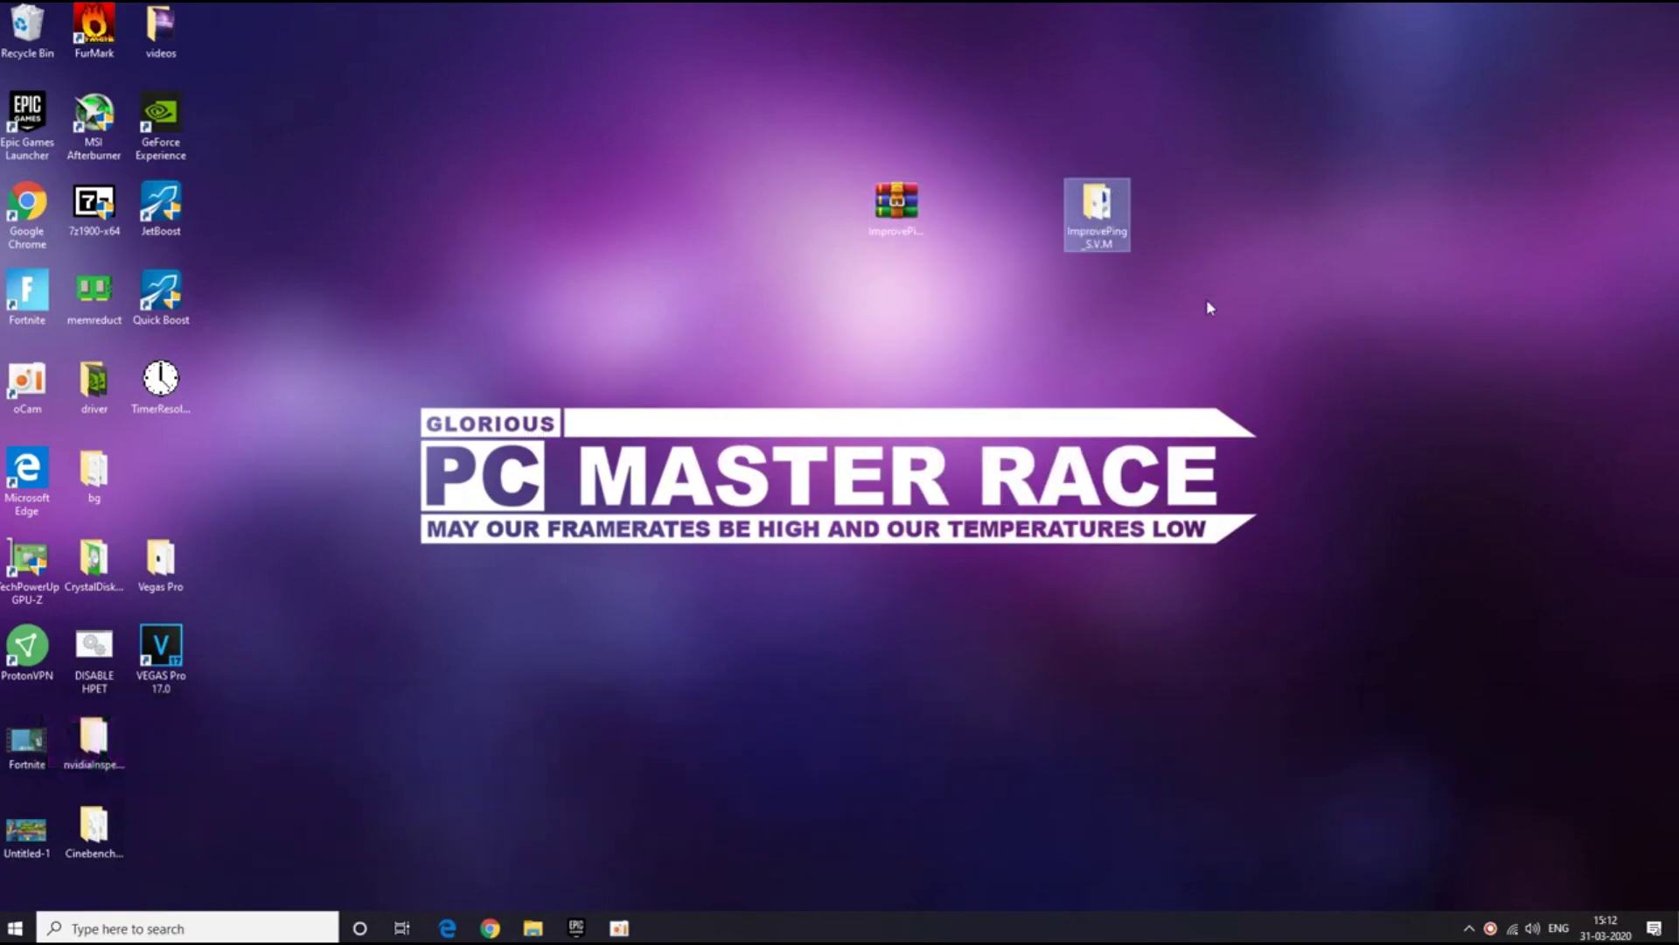
{"action": "double_click", "coordinate": [1098, 206]}
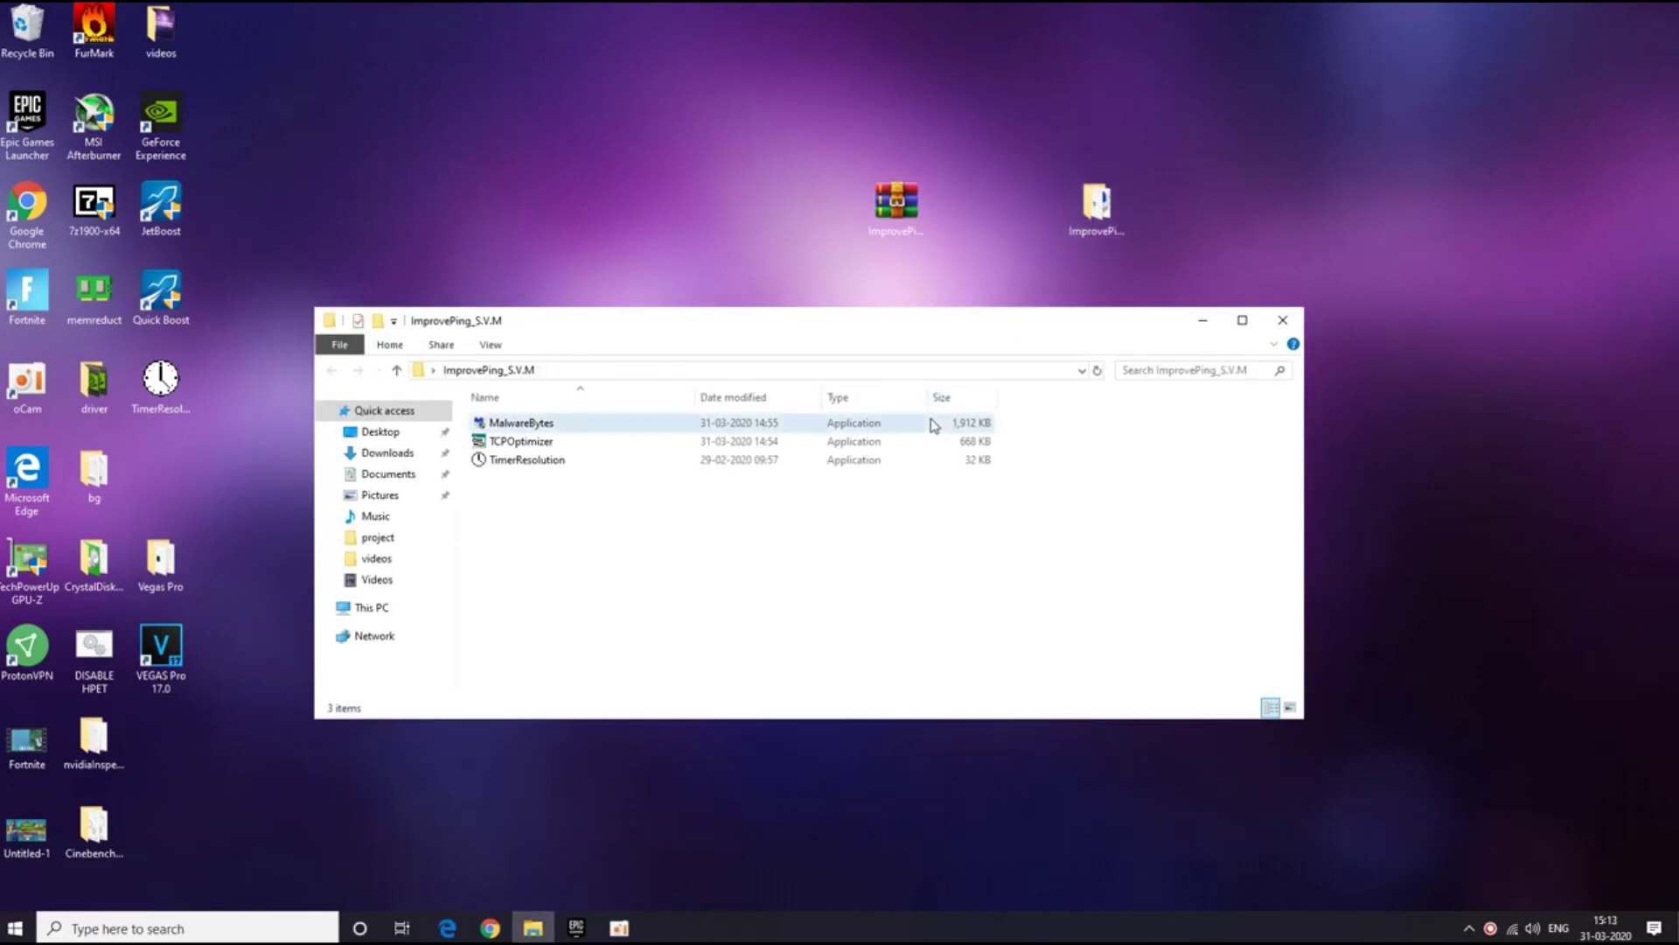
Install Malwarebytes from the ImprovePing_S.V.M folder for a personal computer and minimize the folder window
{"action": "left_click", "coordinate": [935, 426]}
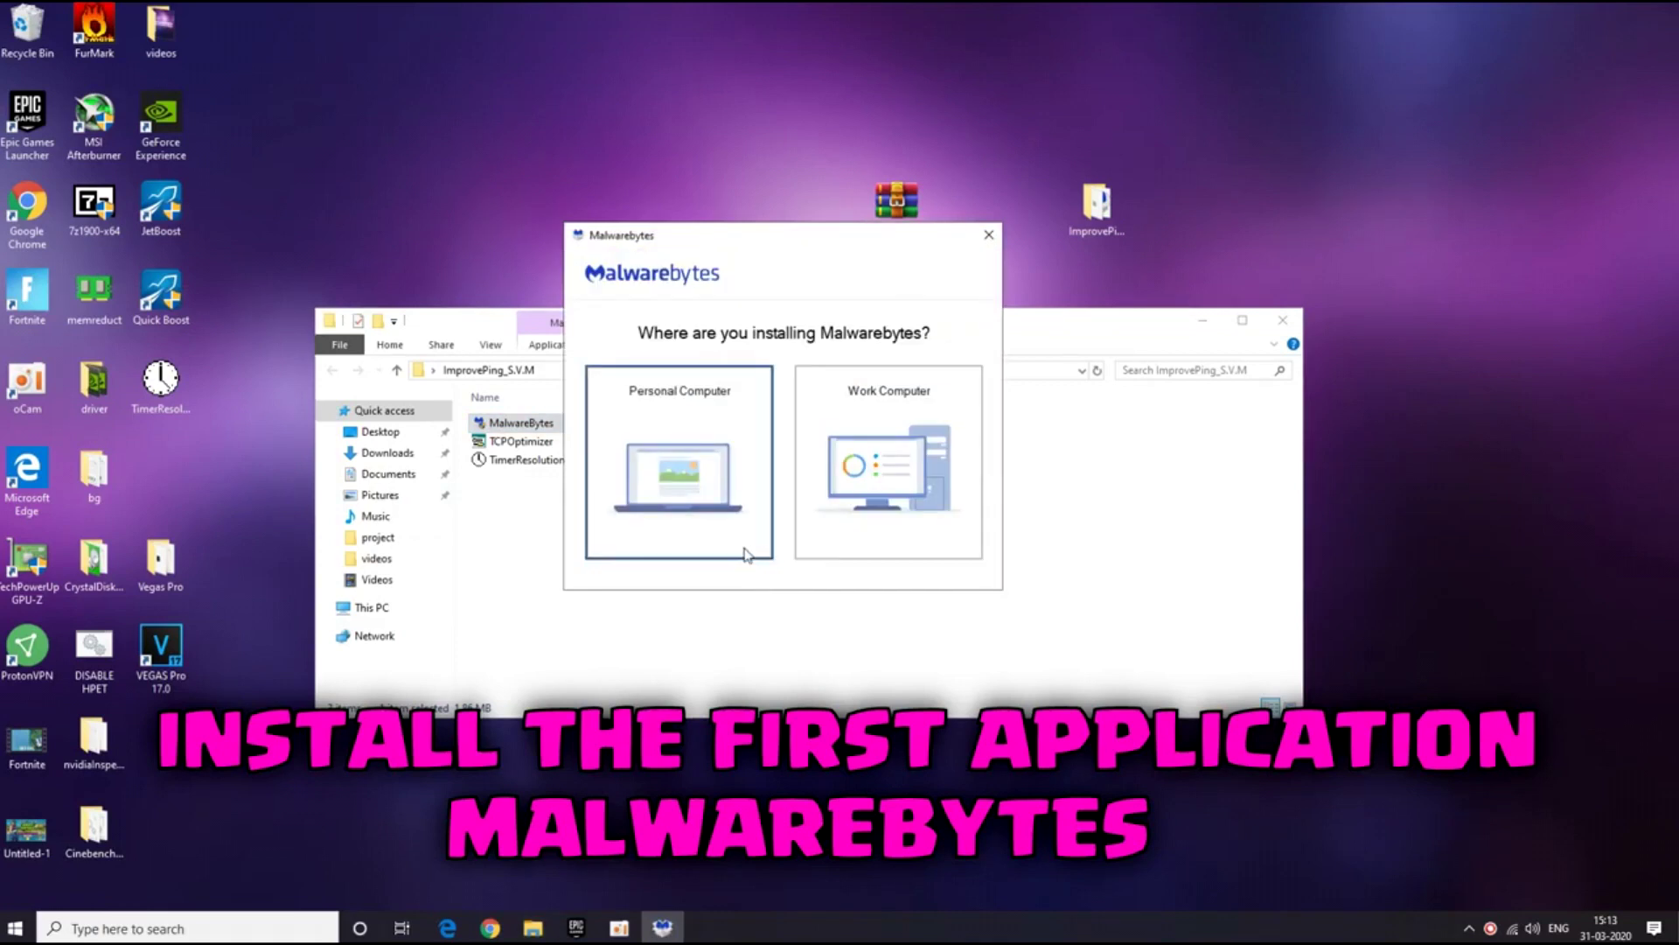
{"action": "left_click", "coordinate": [729, 511]}
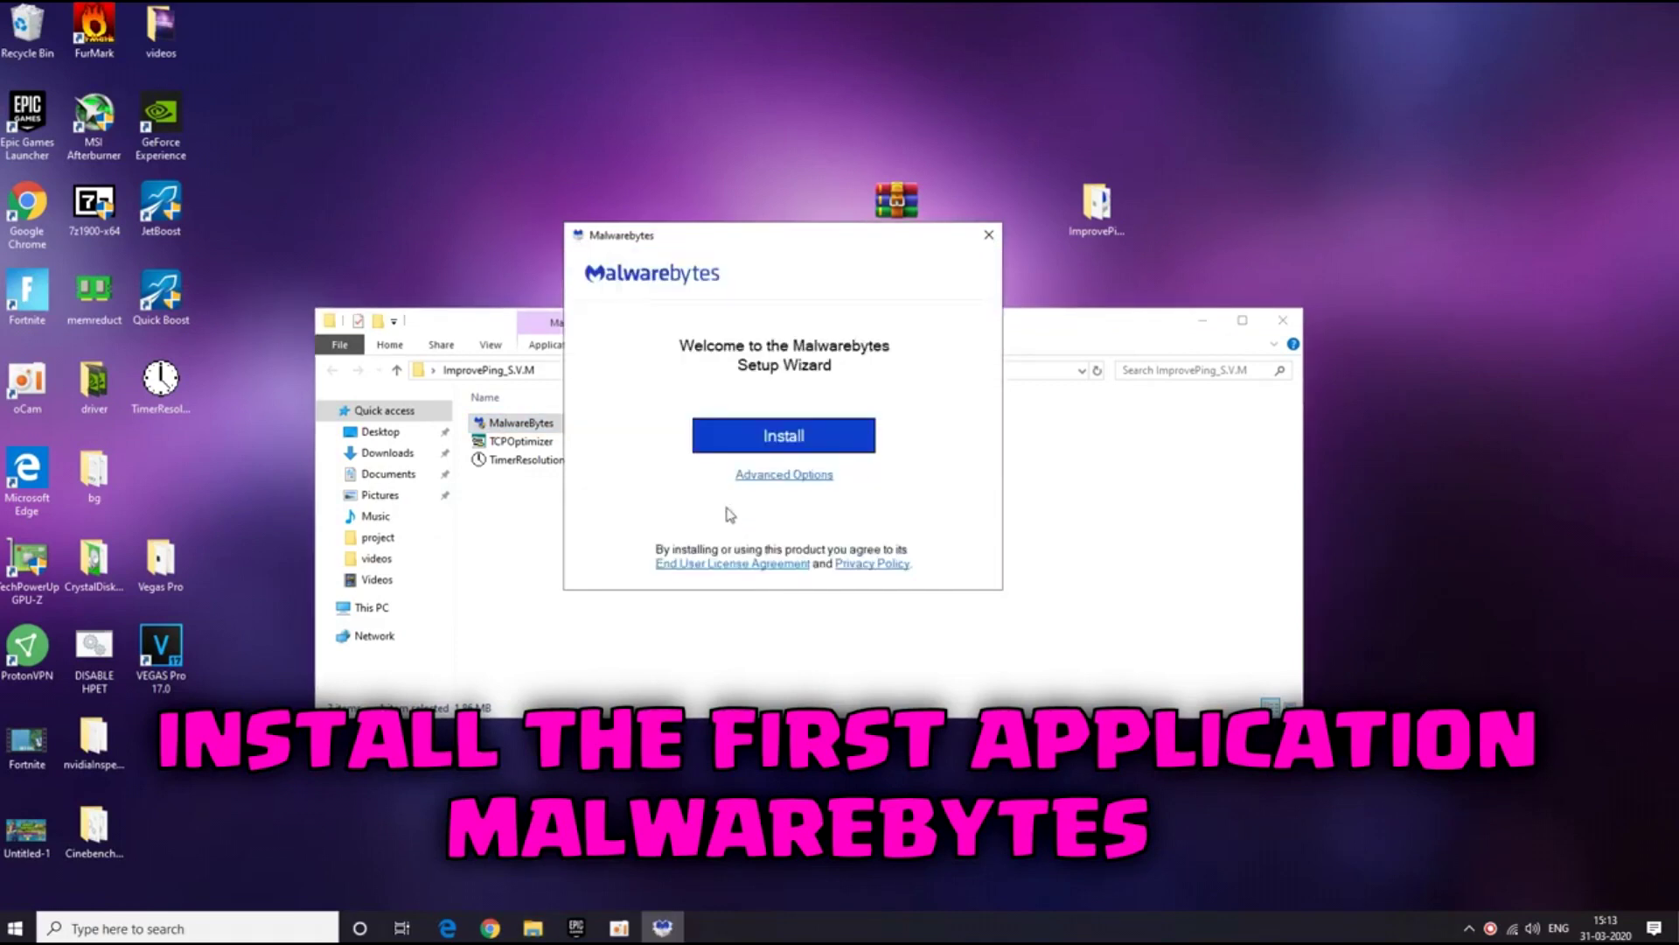
{"action": "left_click", "coordinate": [757, 441]}
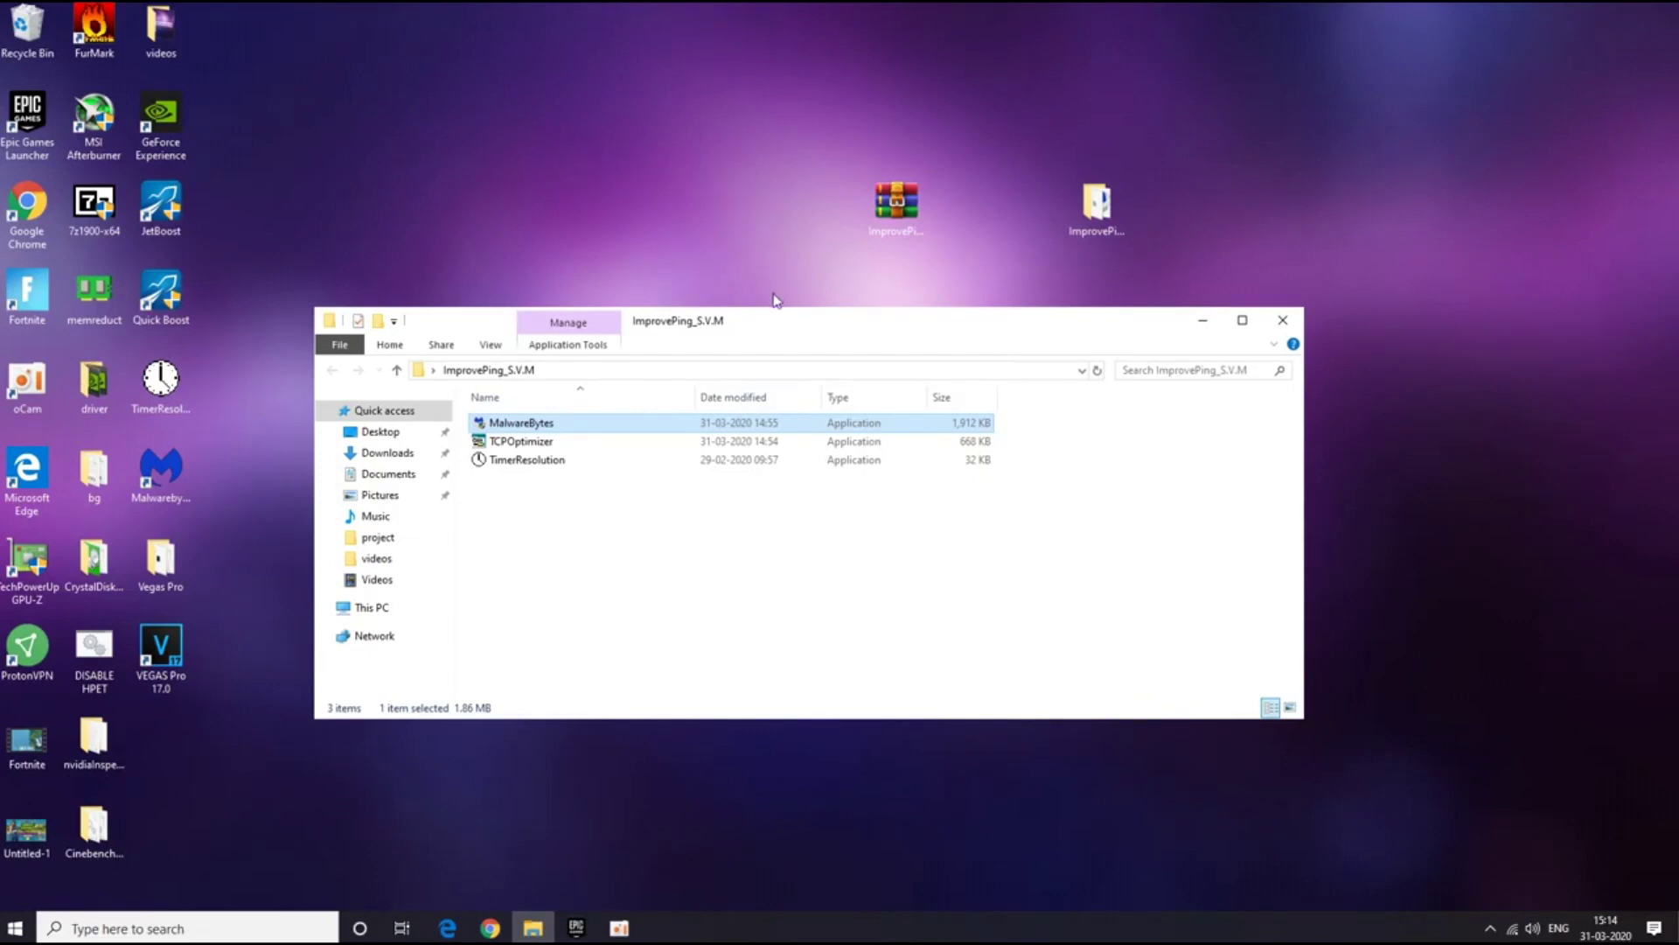
{"action": "left_click", "coordinate": [1203, 320]}
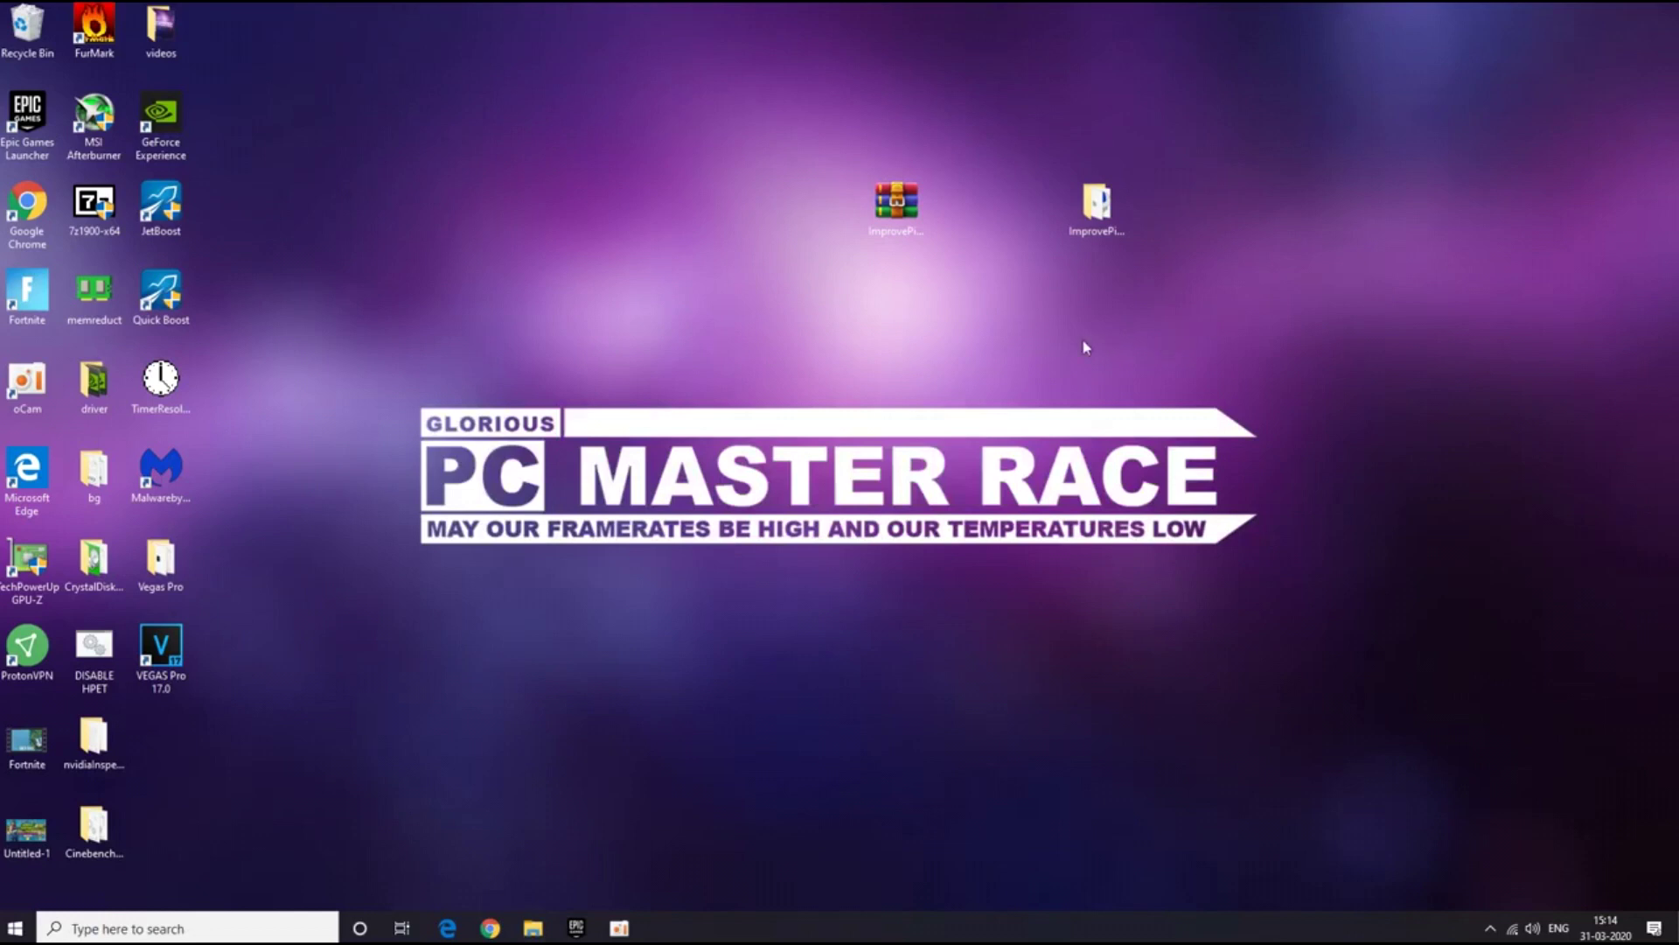
Move the Malwarebytes shortcut to an empty area of the desktop, launch the program and decline the Browser Guard offer
{"action": "left_click_drag", "start_coordinate": [159, 467], "coordinate": [775, 754]}
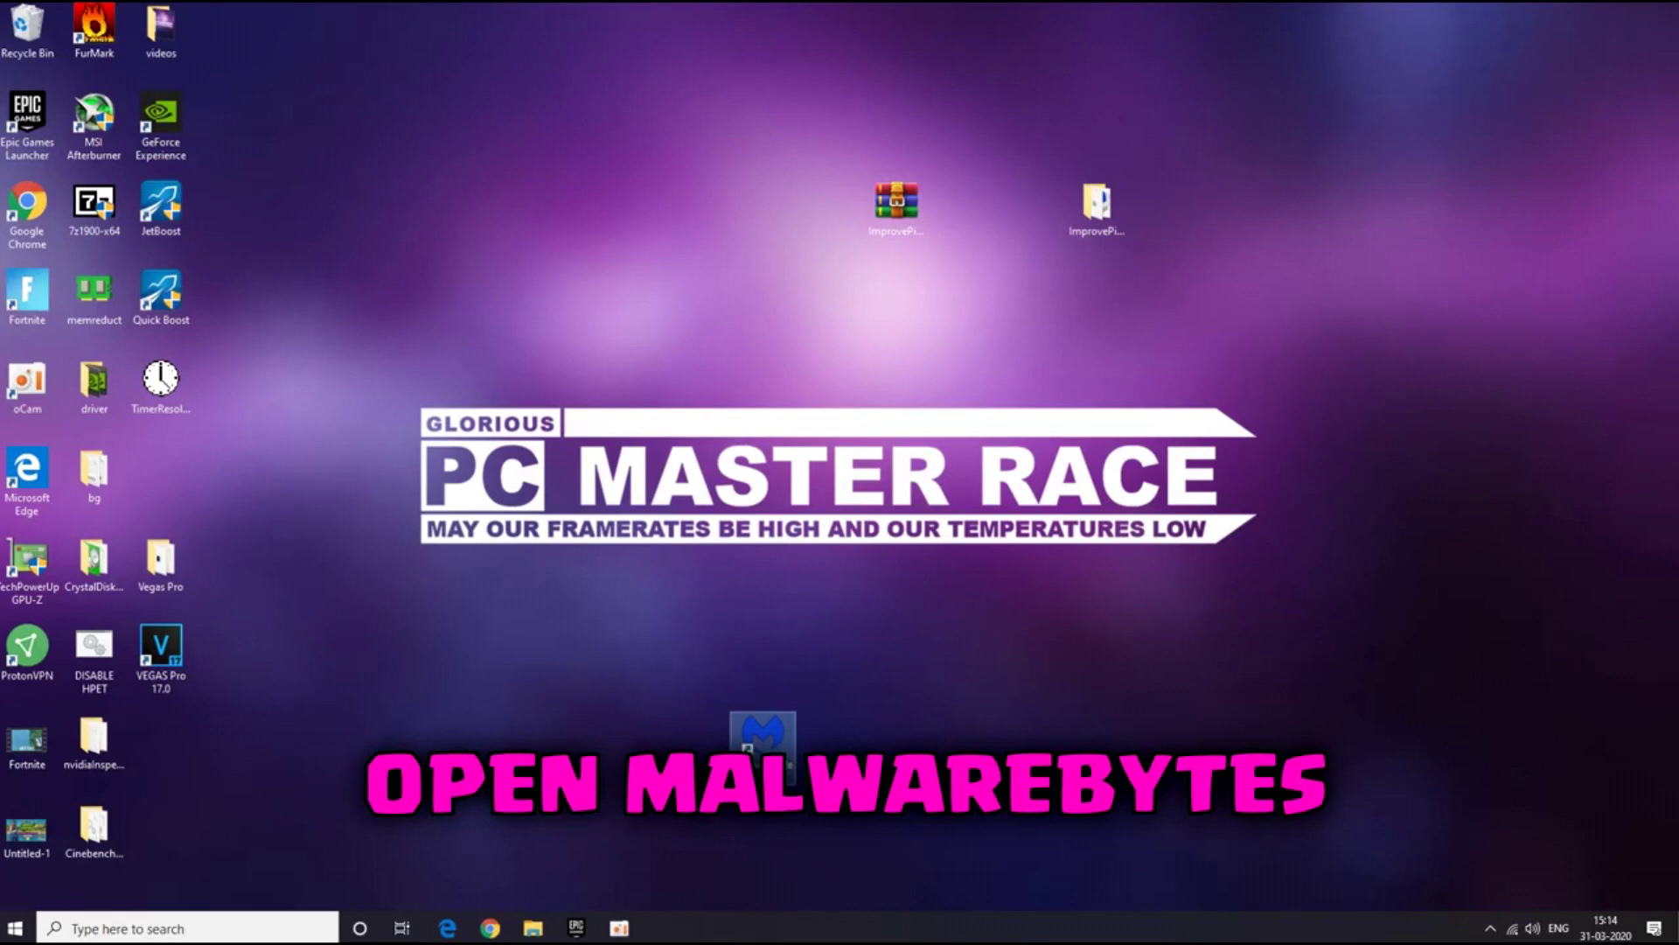
{"action": "double_click", "coordinate": [762, 741]}
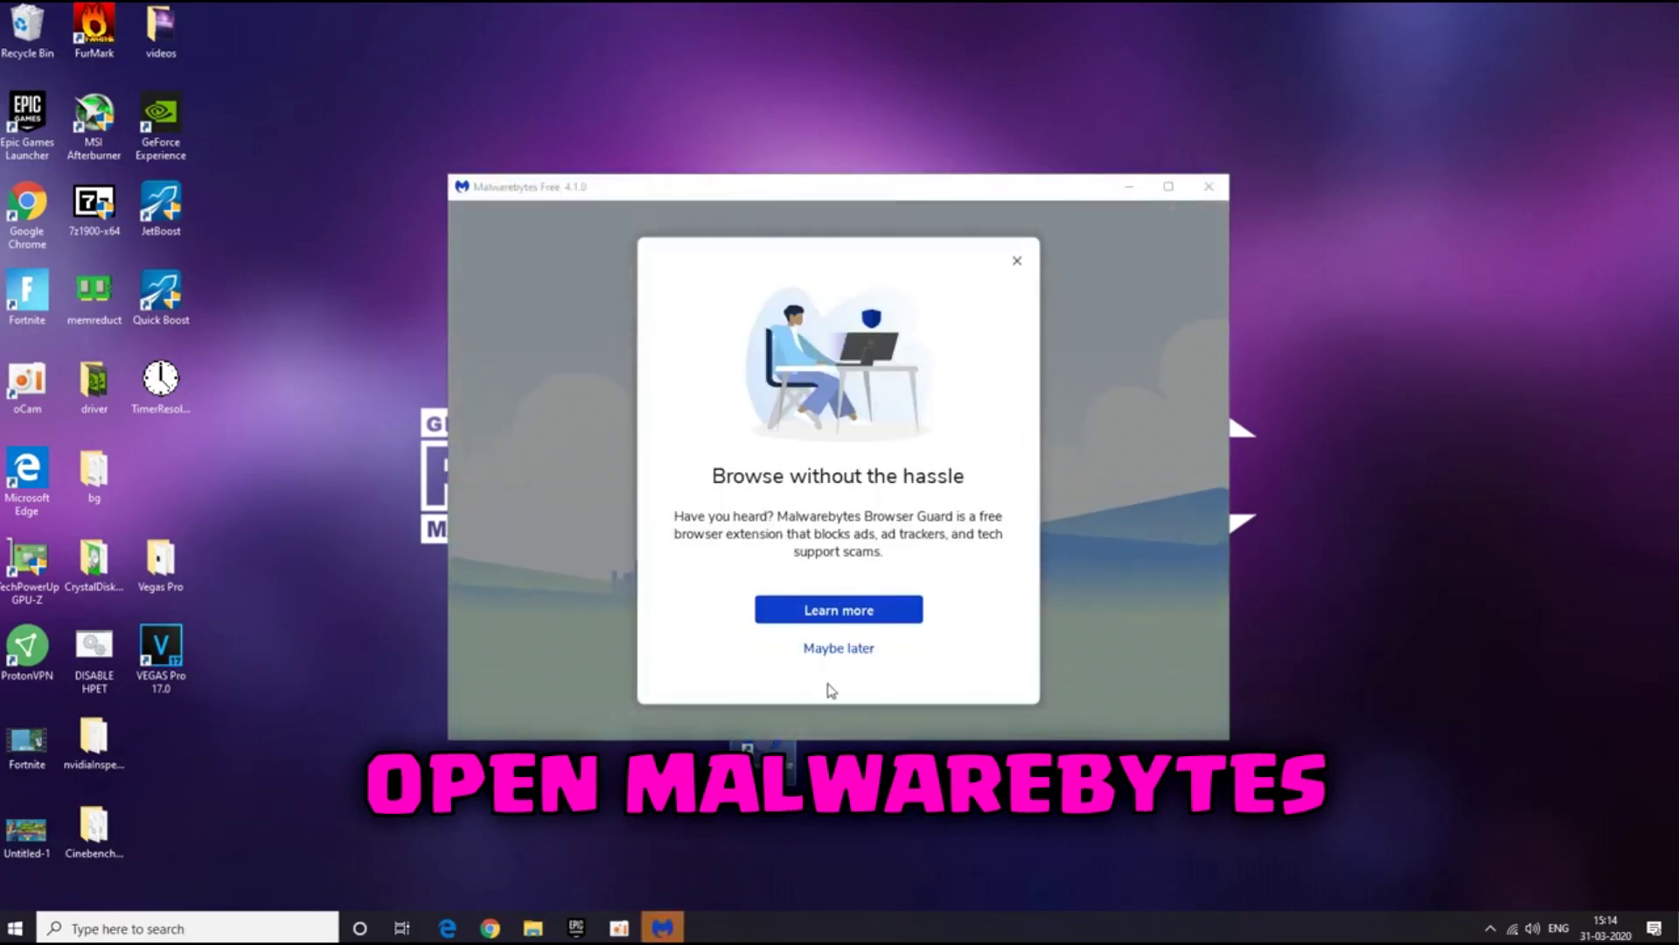
{"action": "left_click", "coordinate": [831, 650]}
{"action": "left_click", "coordinate": [866, 572]}
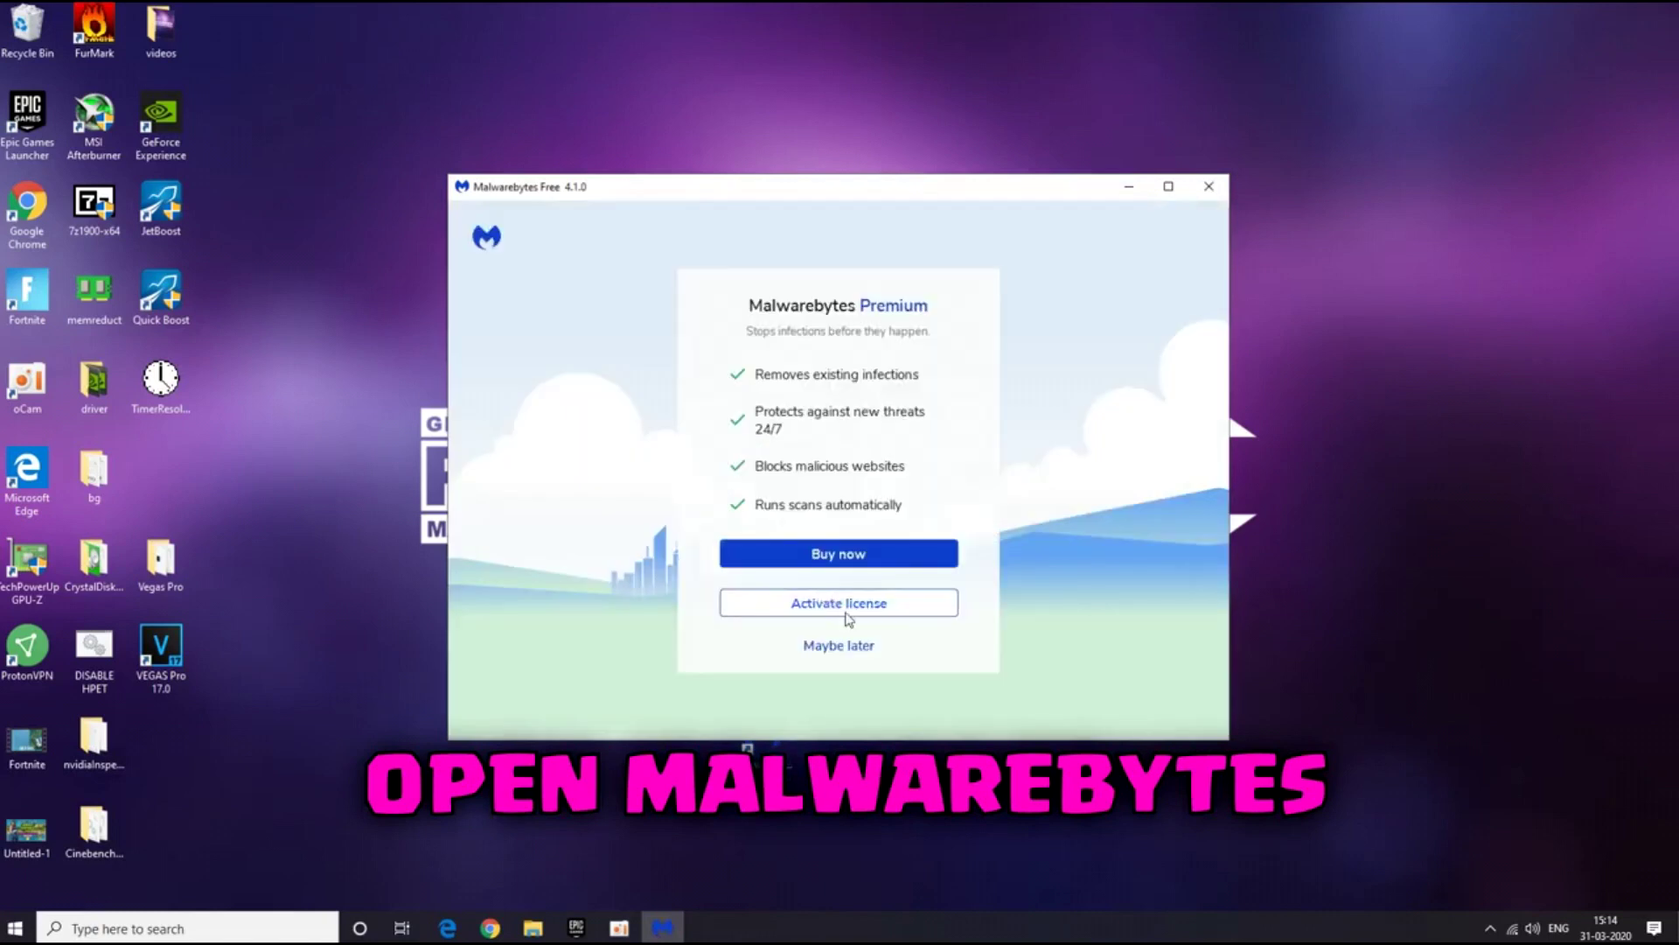
Skip buying or activating a Premium licence, start using the 14-day Premium trial and maximize the Malwarebytes window
{"action": "left_click", "coordinate": [844, 646]}
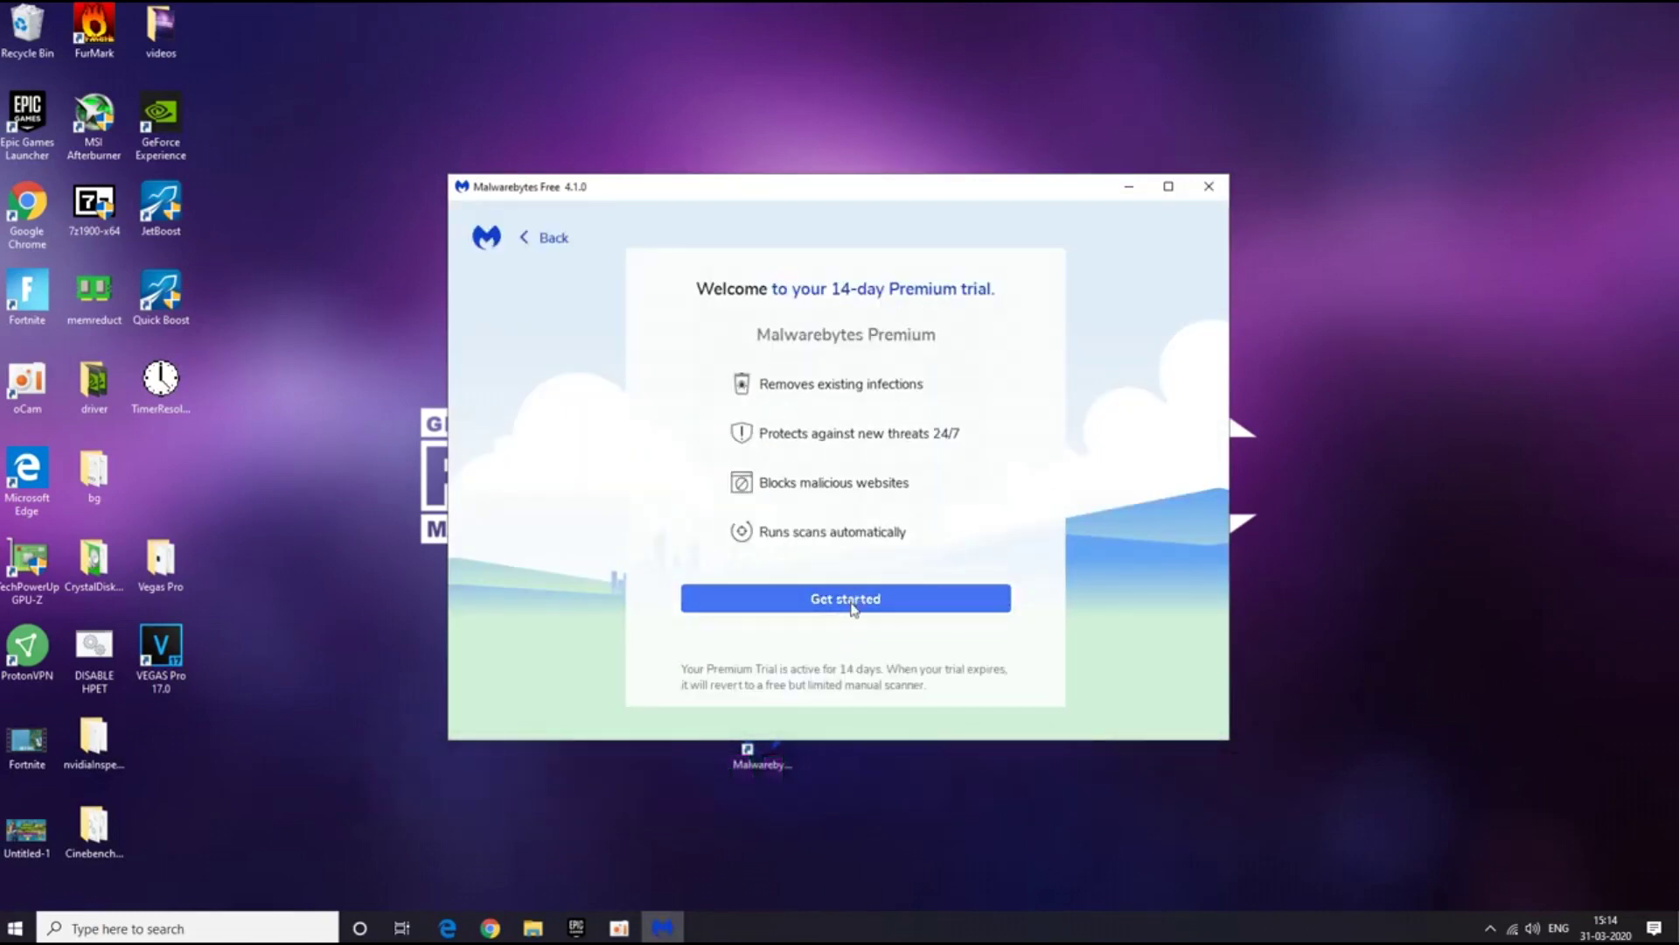
{"action": "left_click", "coordinate": [853, 602]}
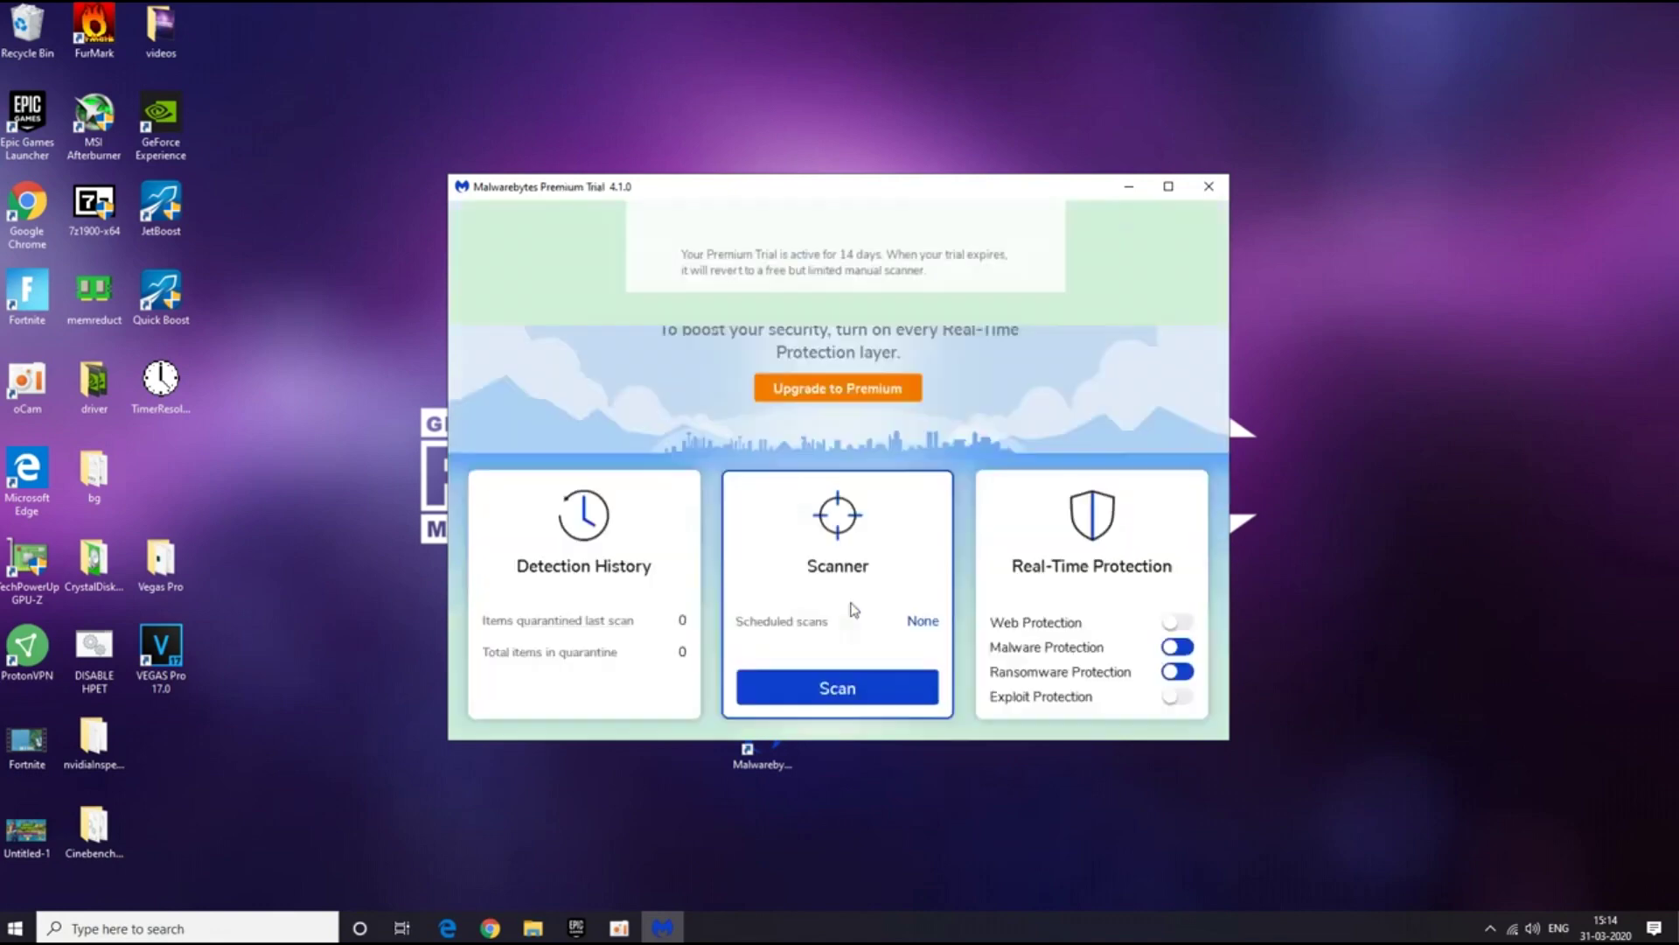
{"action": "double_click", "coordinate": [1153, 194]}
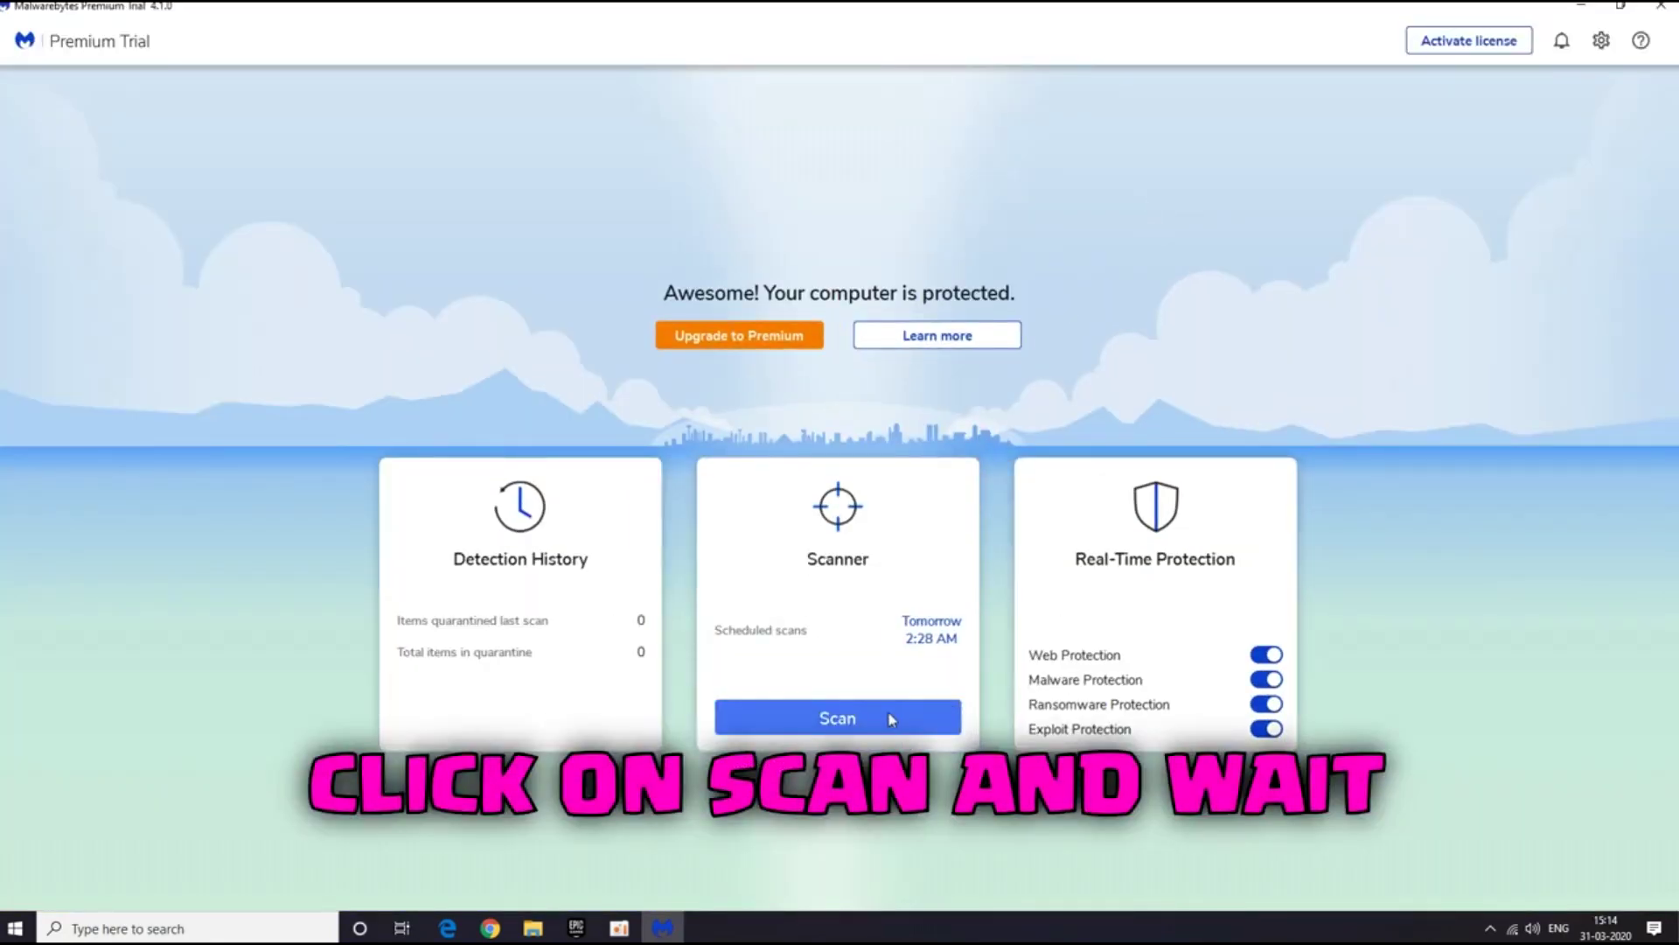
Restore the Malwarebytes window to its smaller size, run a threat scan and quarantine all the detected items
{"action": "key", "text": "super+Down"}
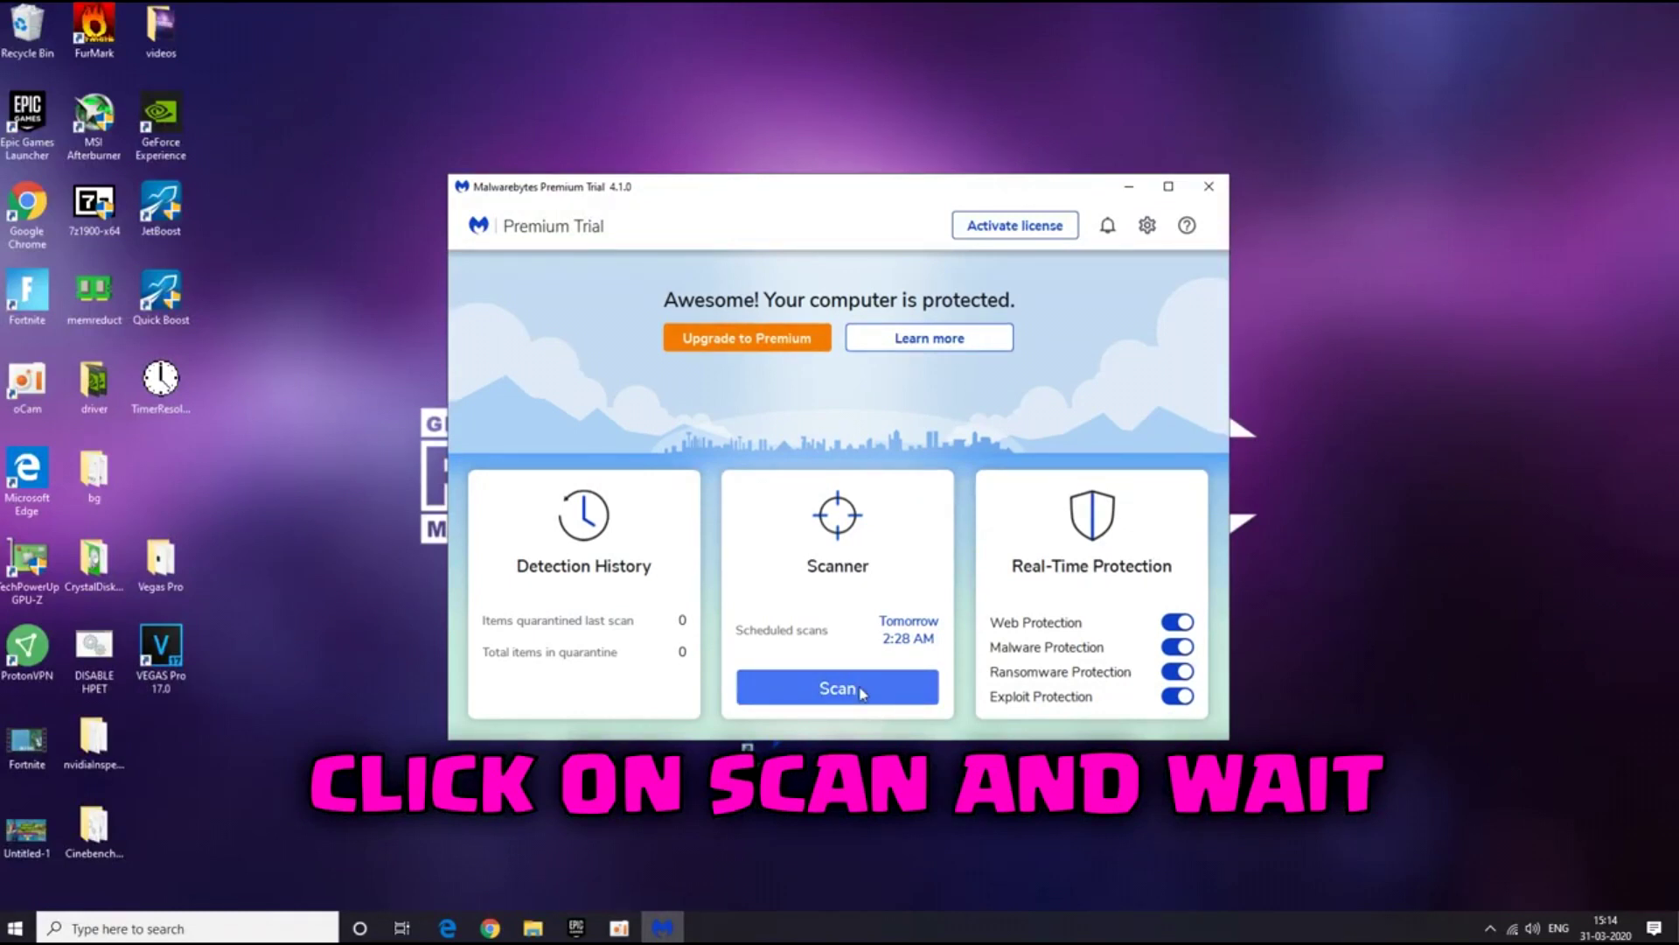
{"action": "left_click", "coordinate": [862, 693]}
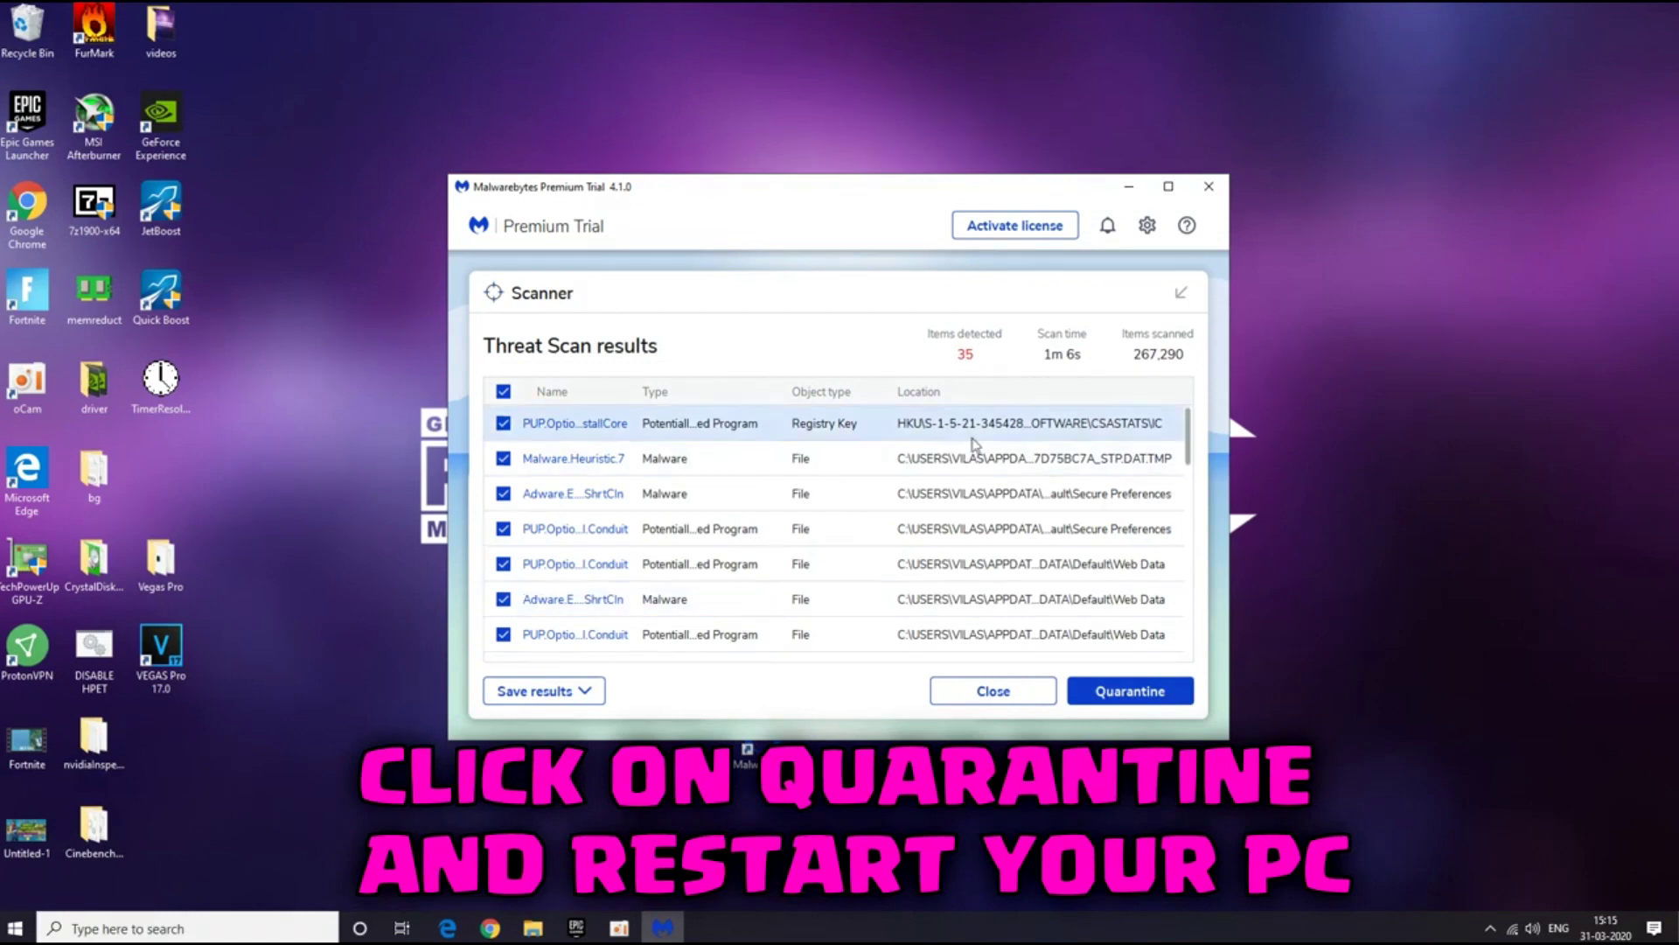
{"action": "left_click_drag", "start_coordinate": [1191, 433], "coordinate": [1210, 651]}
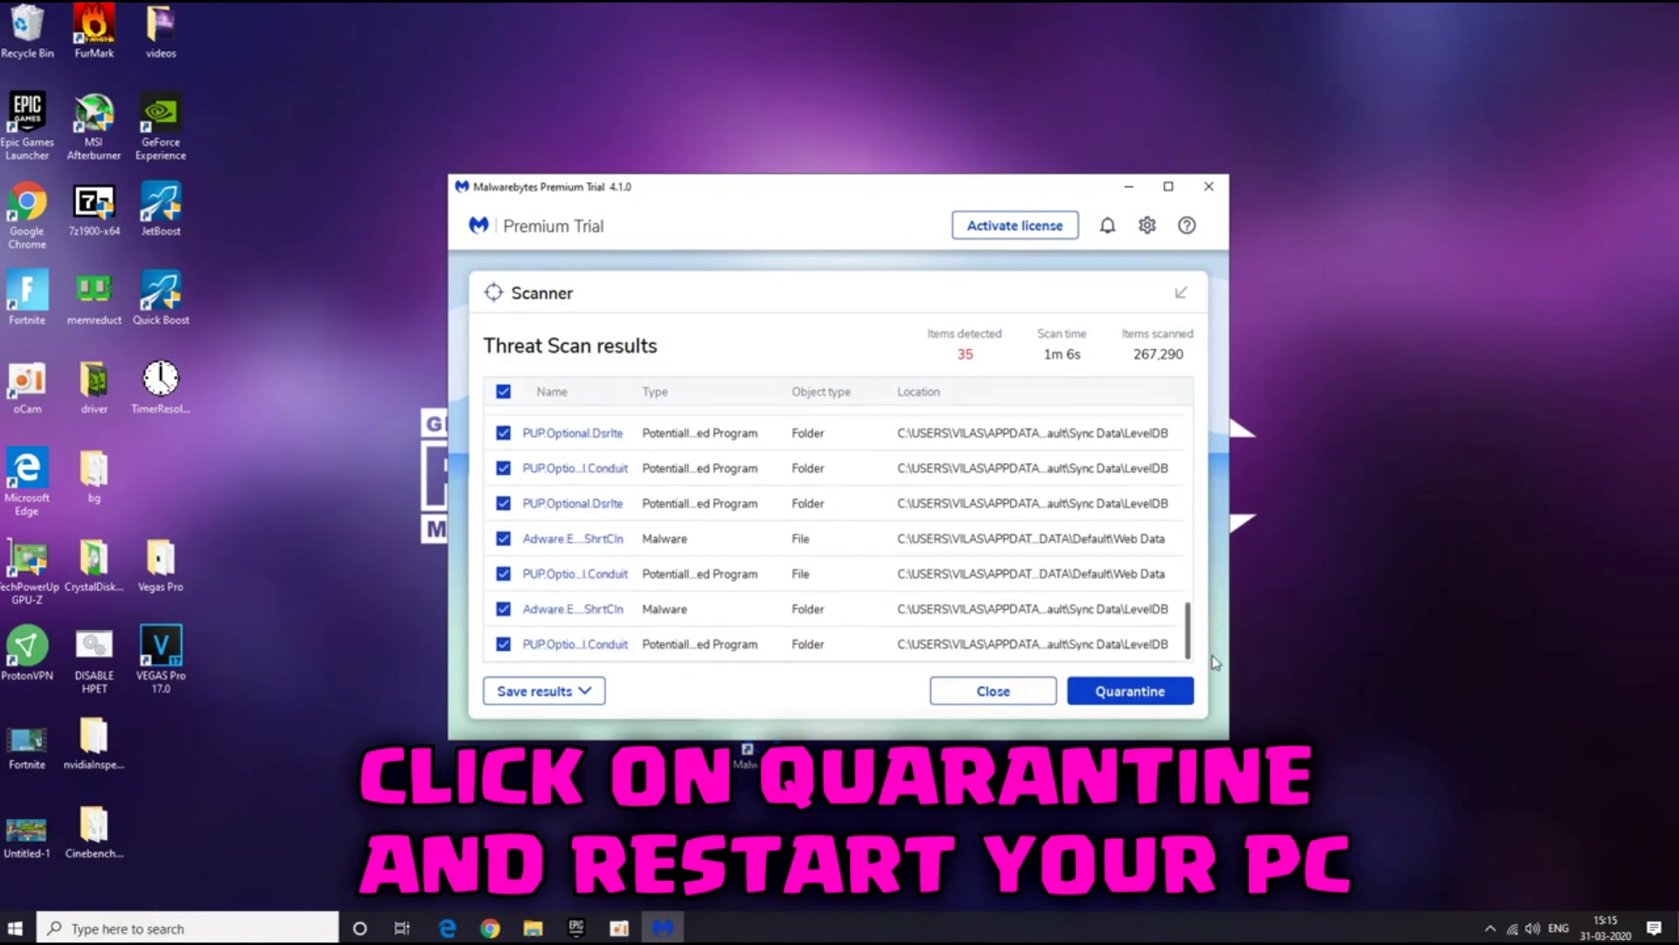
{"action": "left_click", "coordinate": [1111, 700]}
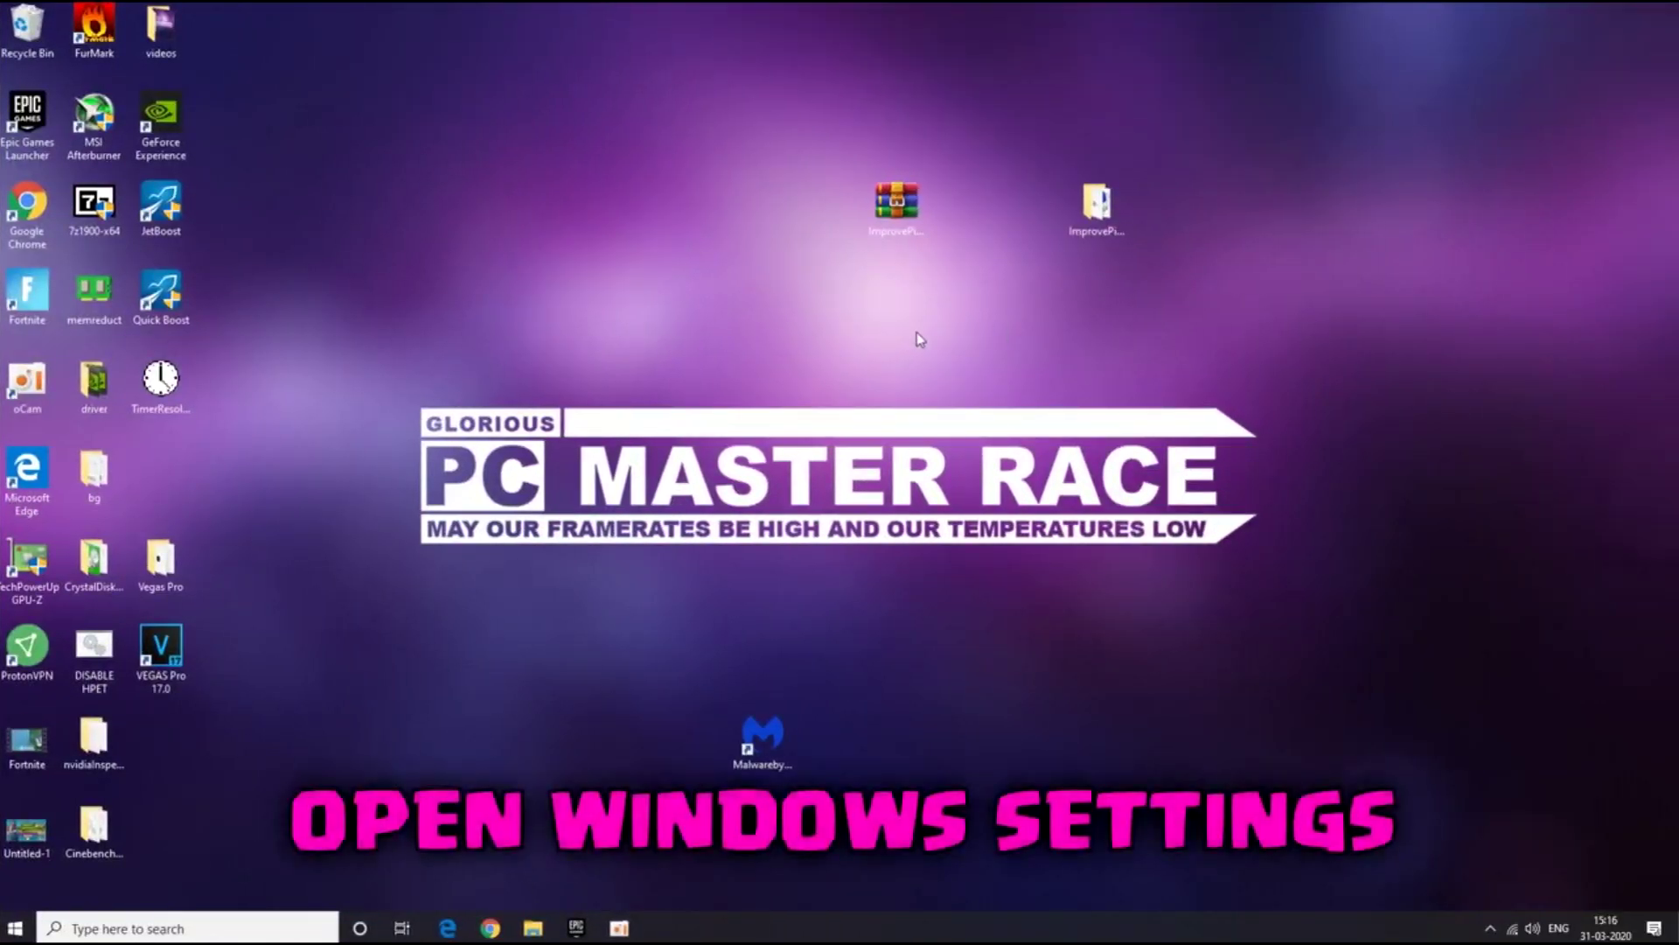
Look up the name of the active Wi-Fi network adapter in the Windows network adapter options, and close both windows
{"action": "right_click", "coordinate": [17, 935]}
{"action": "left_click", "coordinate": [101, 756]}
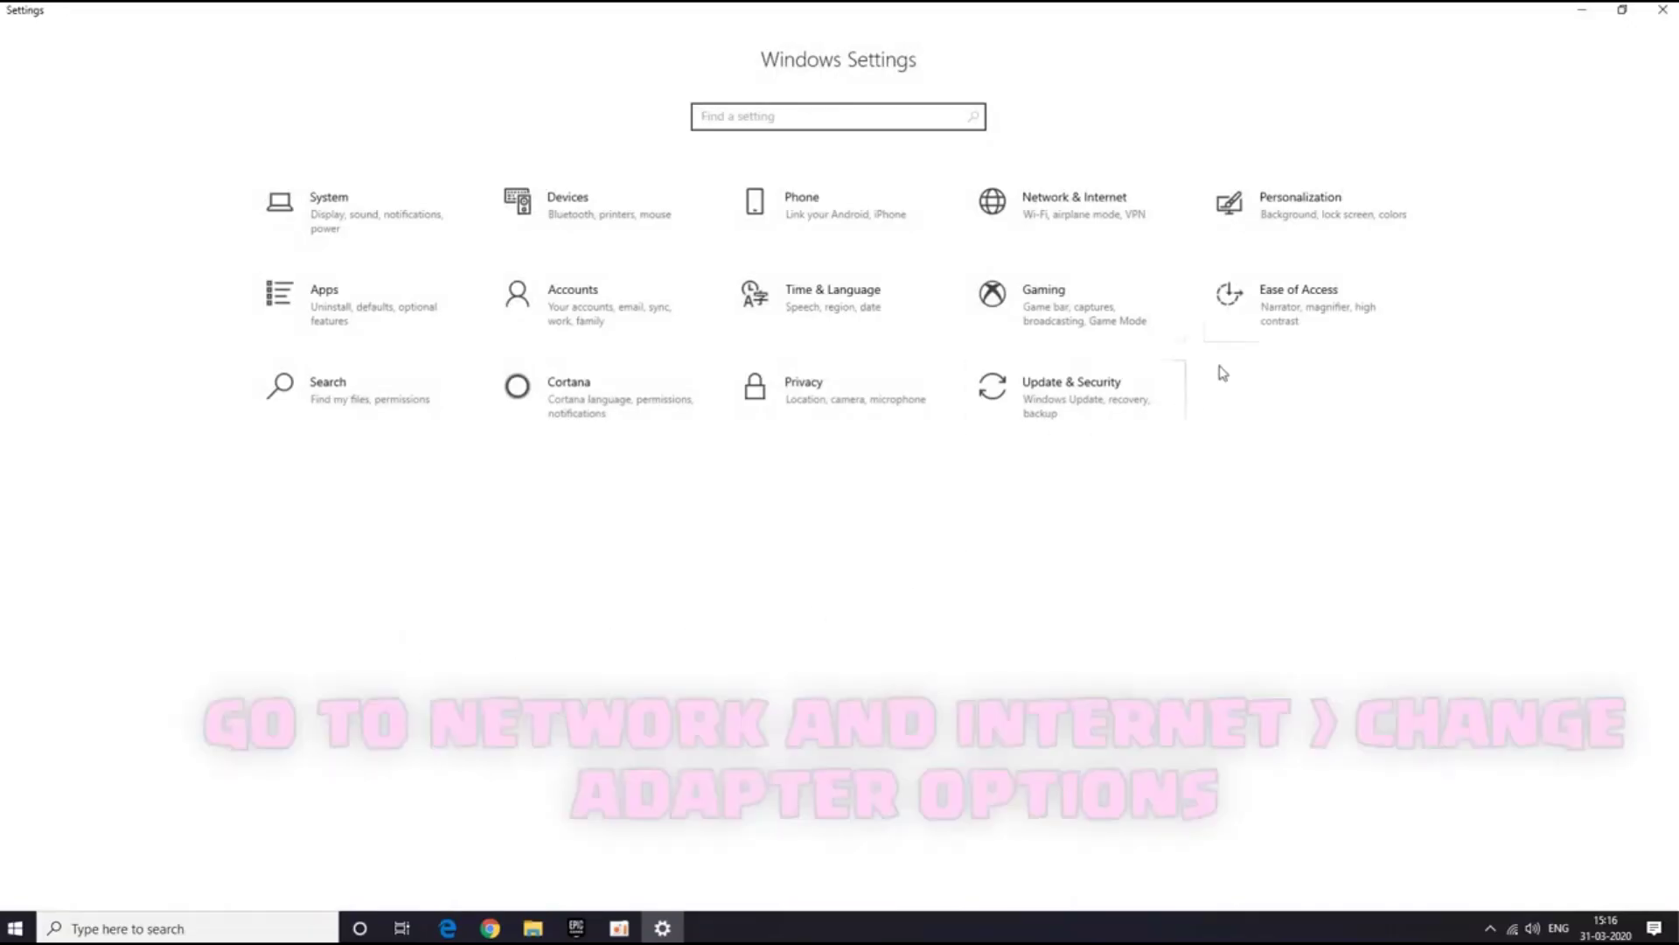
{"action": "left_click", "coordinate": [1109, 247]}
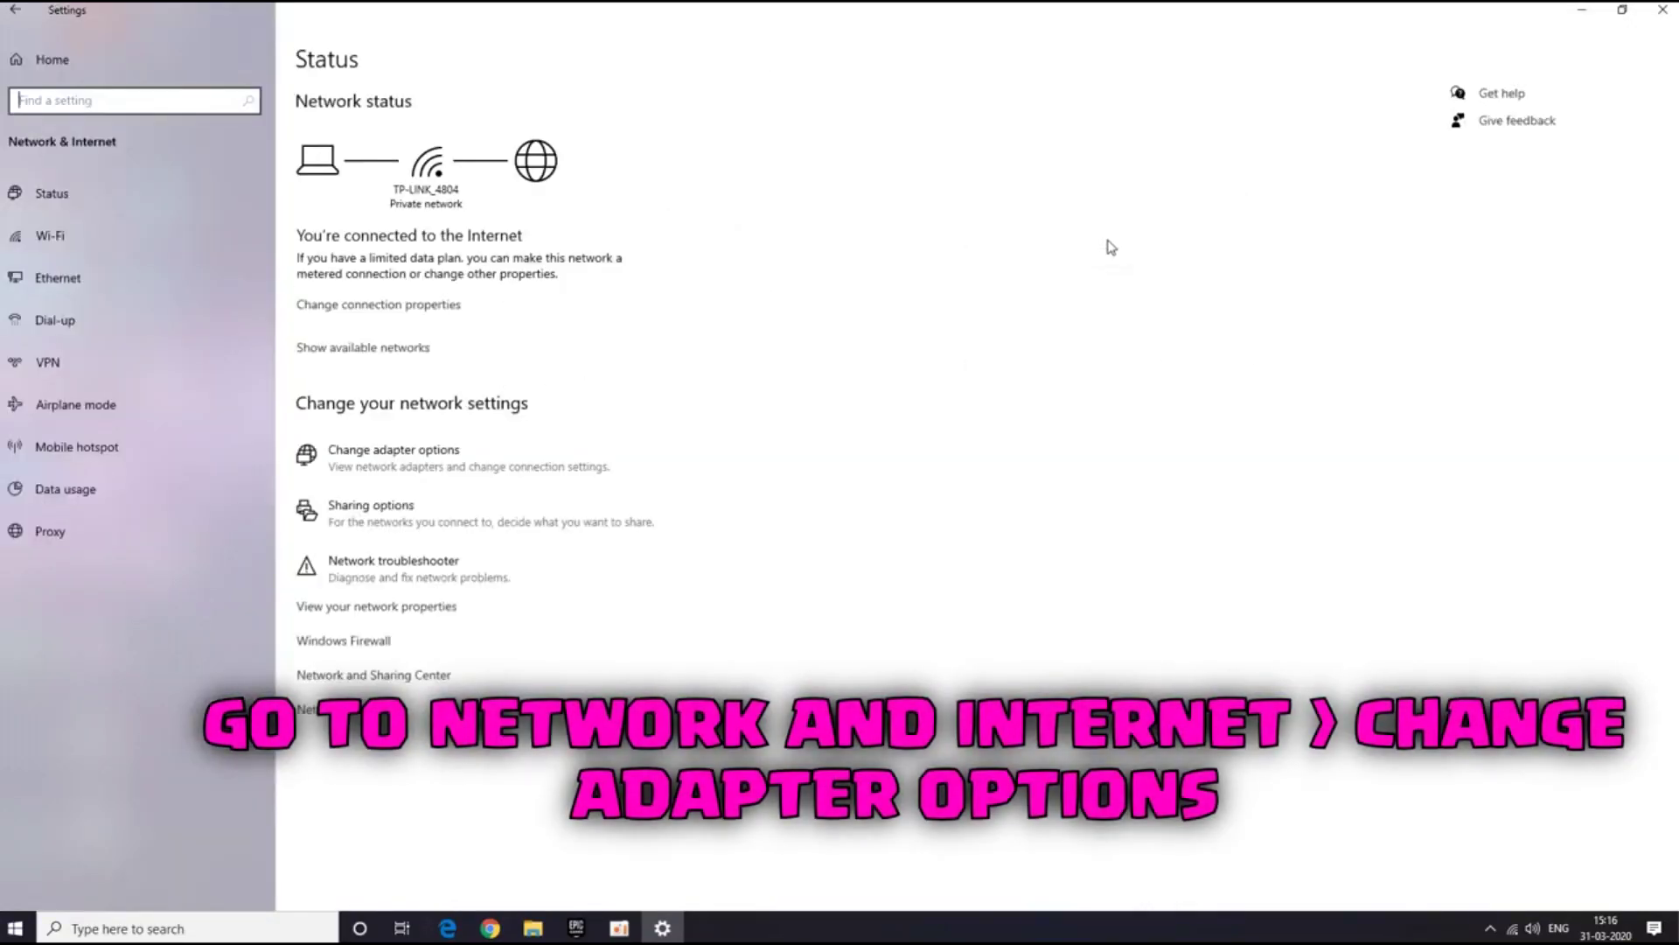
{"action": "left_click", "coordinate": [377, 473]}
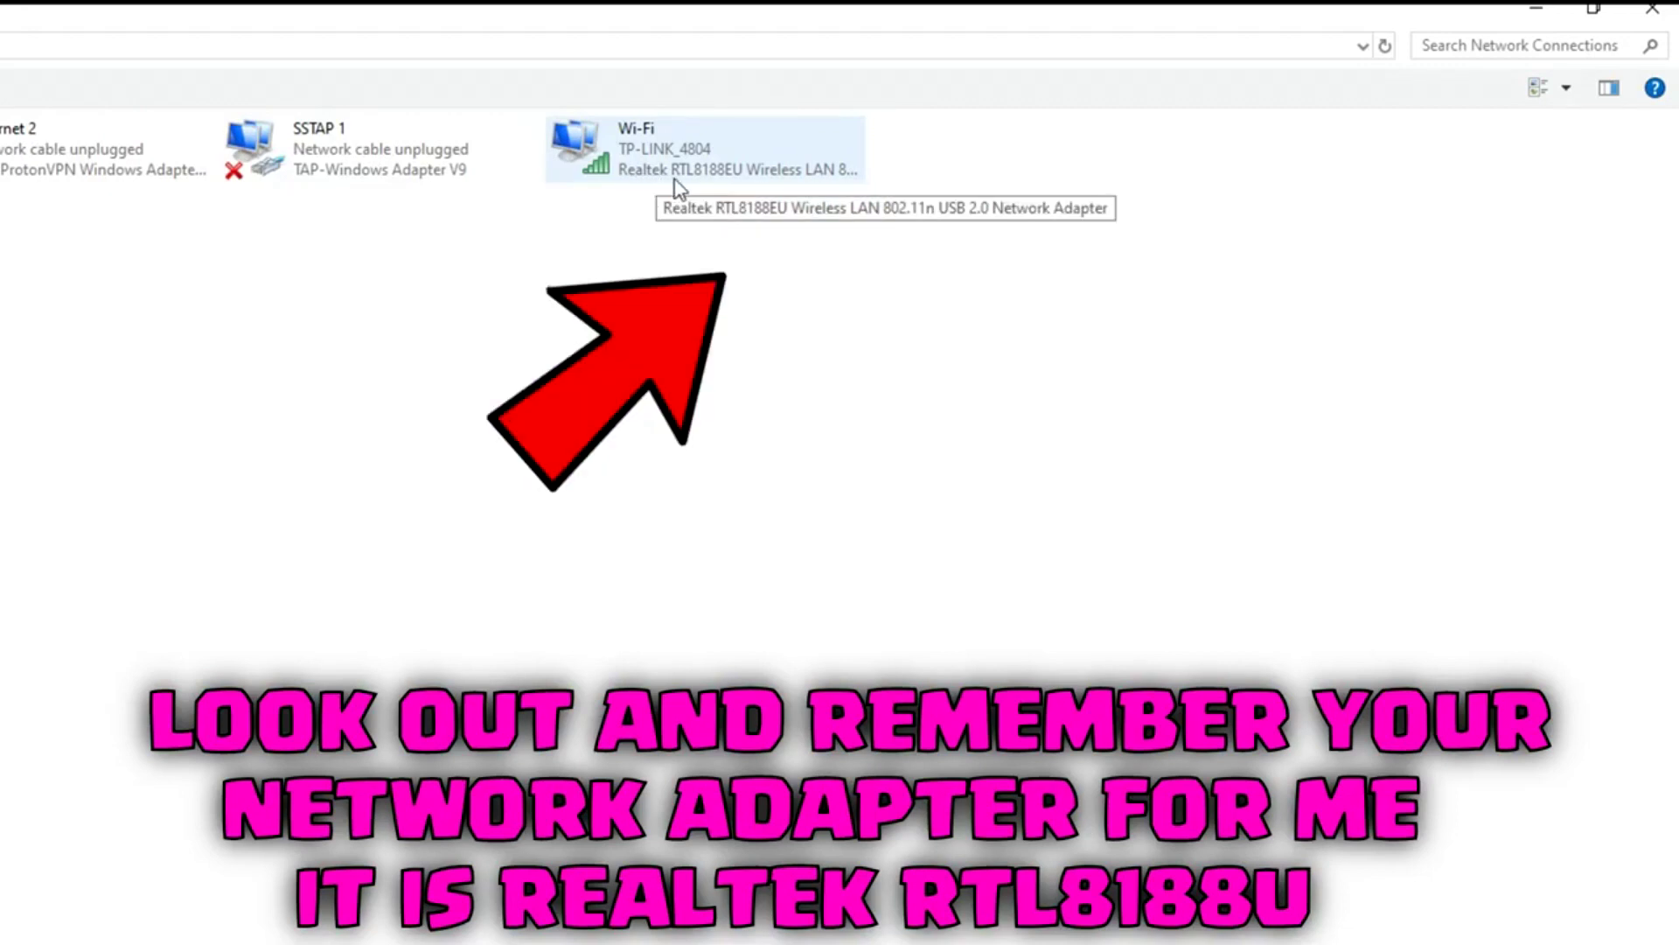
{"action": "left_click", "coordinate": [1652, 14]}
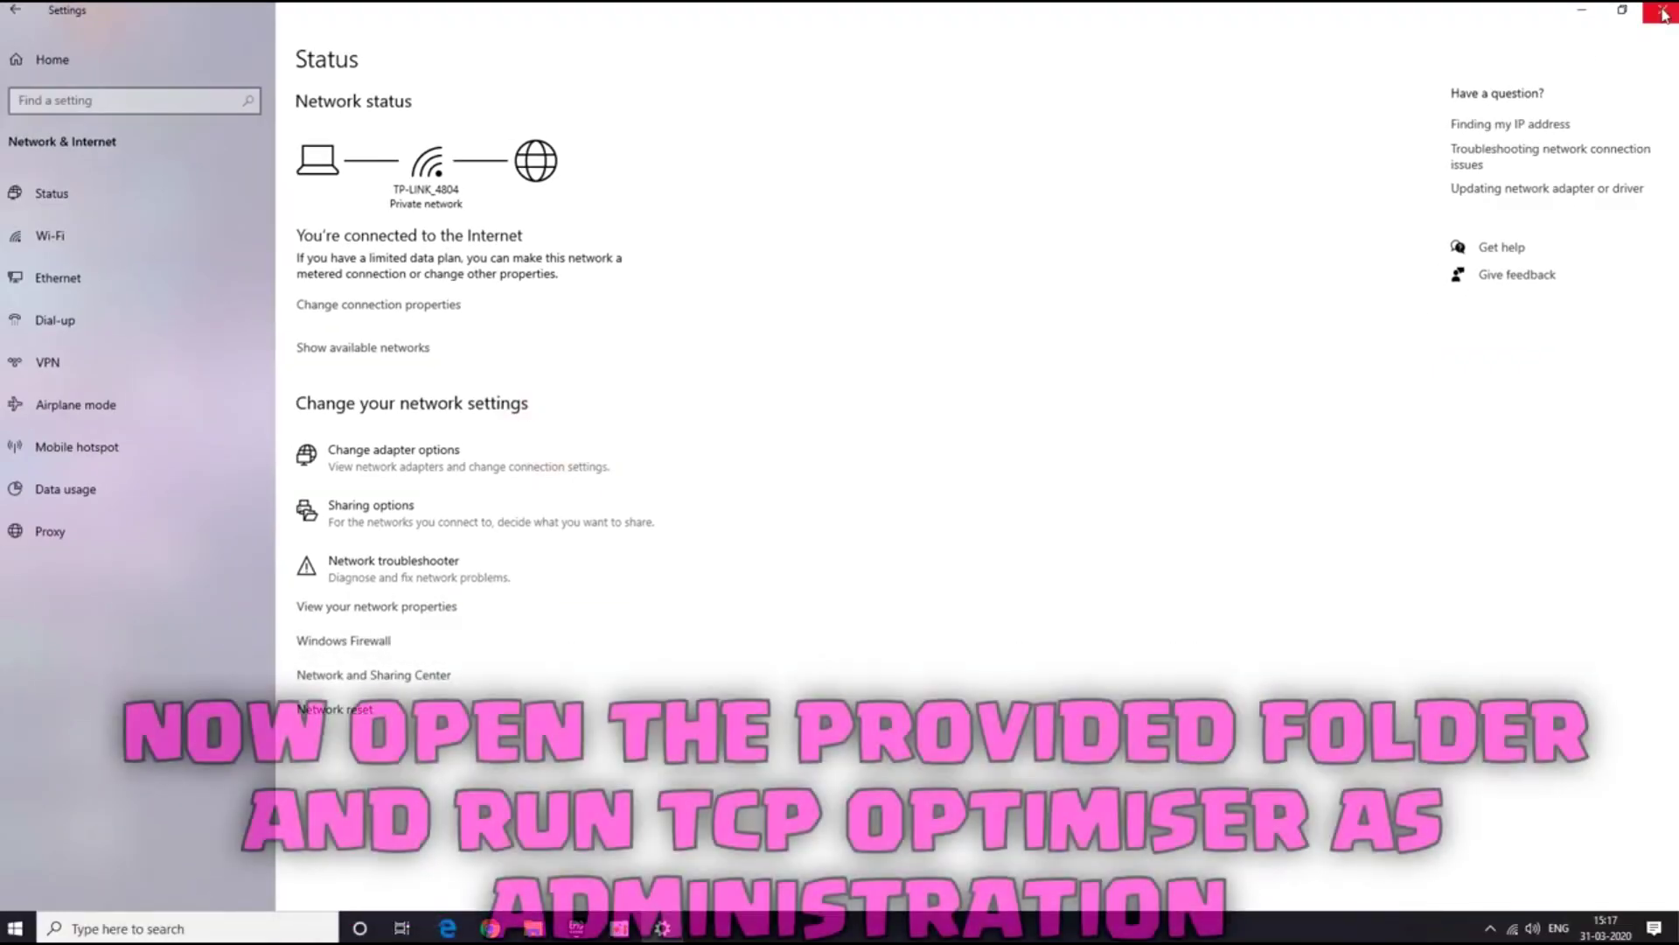
{"action": "left_click", "coordinate": [1650, 13]}
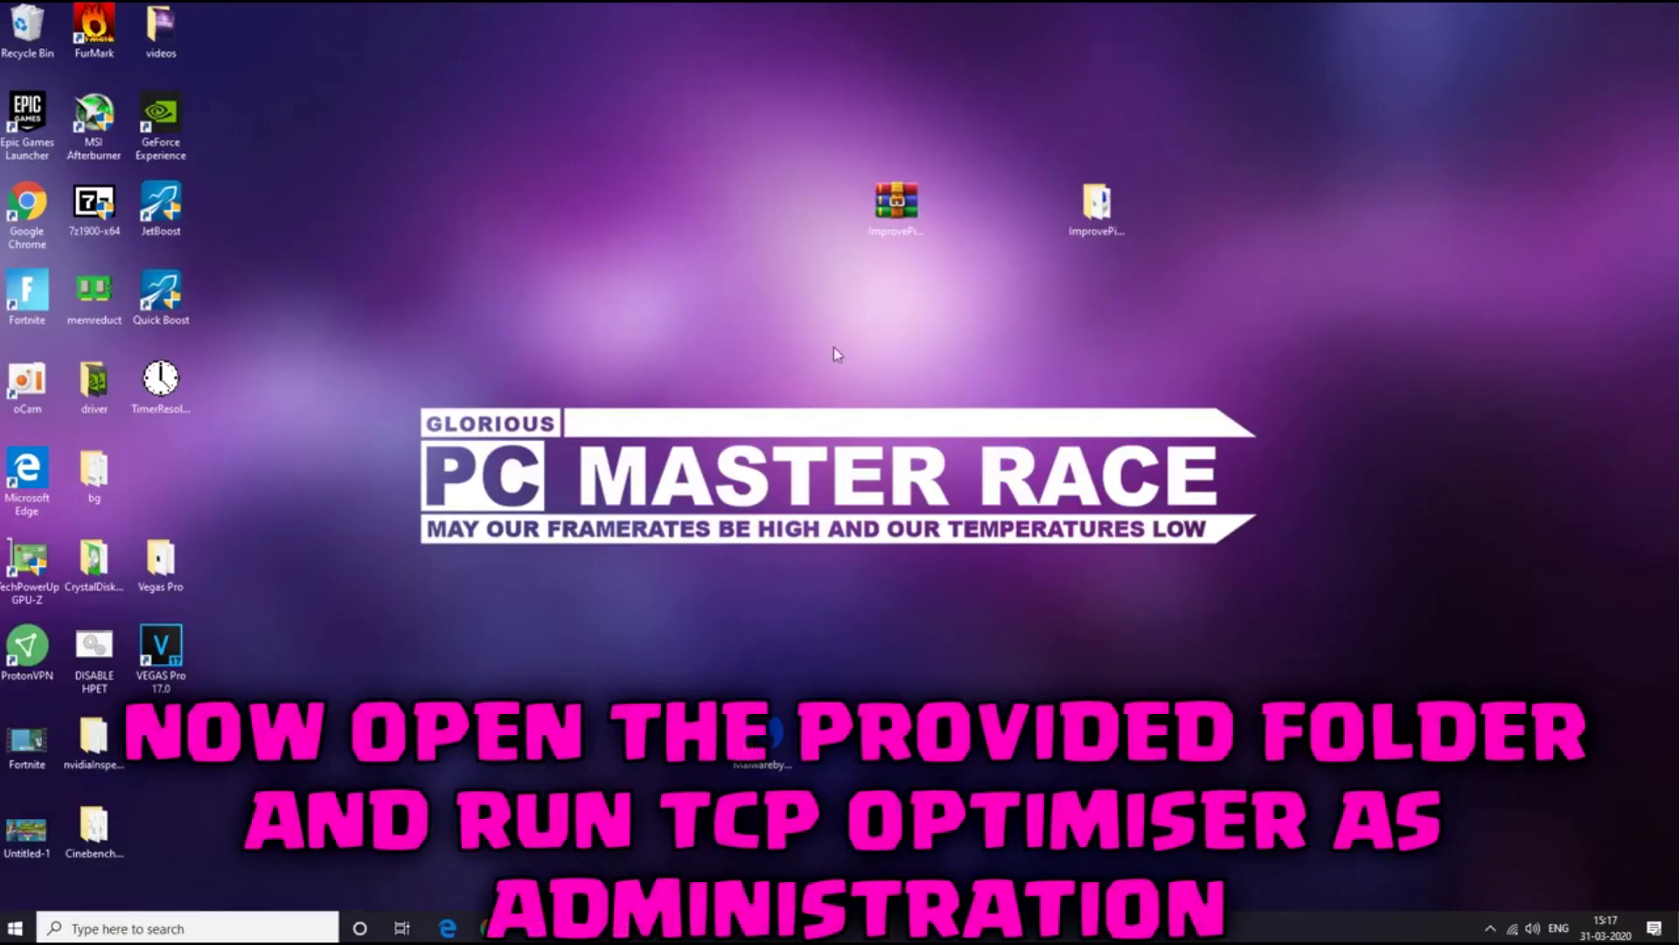
Open the ImprovePing_S.V.M folder on the desktop and run TCPOptimizer as administrator
{"action": "double_click", "coordinate": [1090, 233]}
{"action": "right_click", "coordinate": [543, 444]}
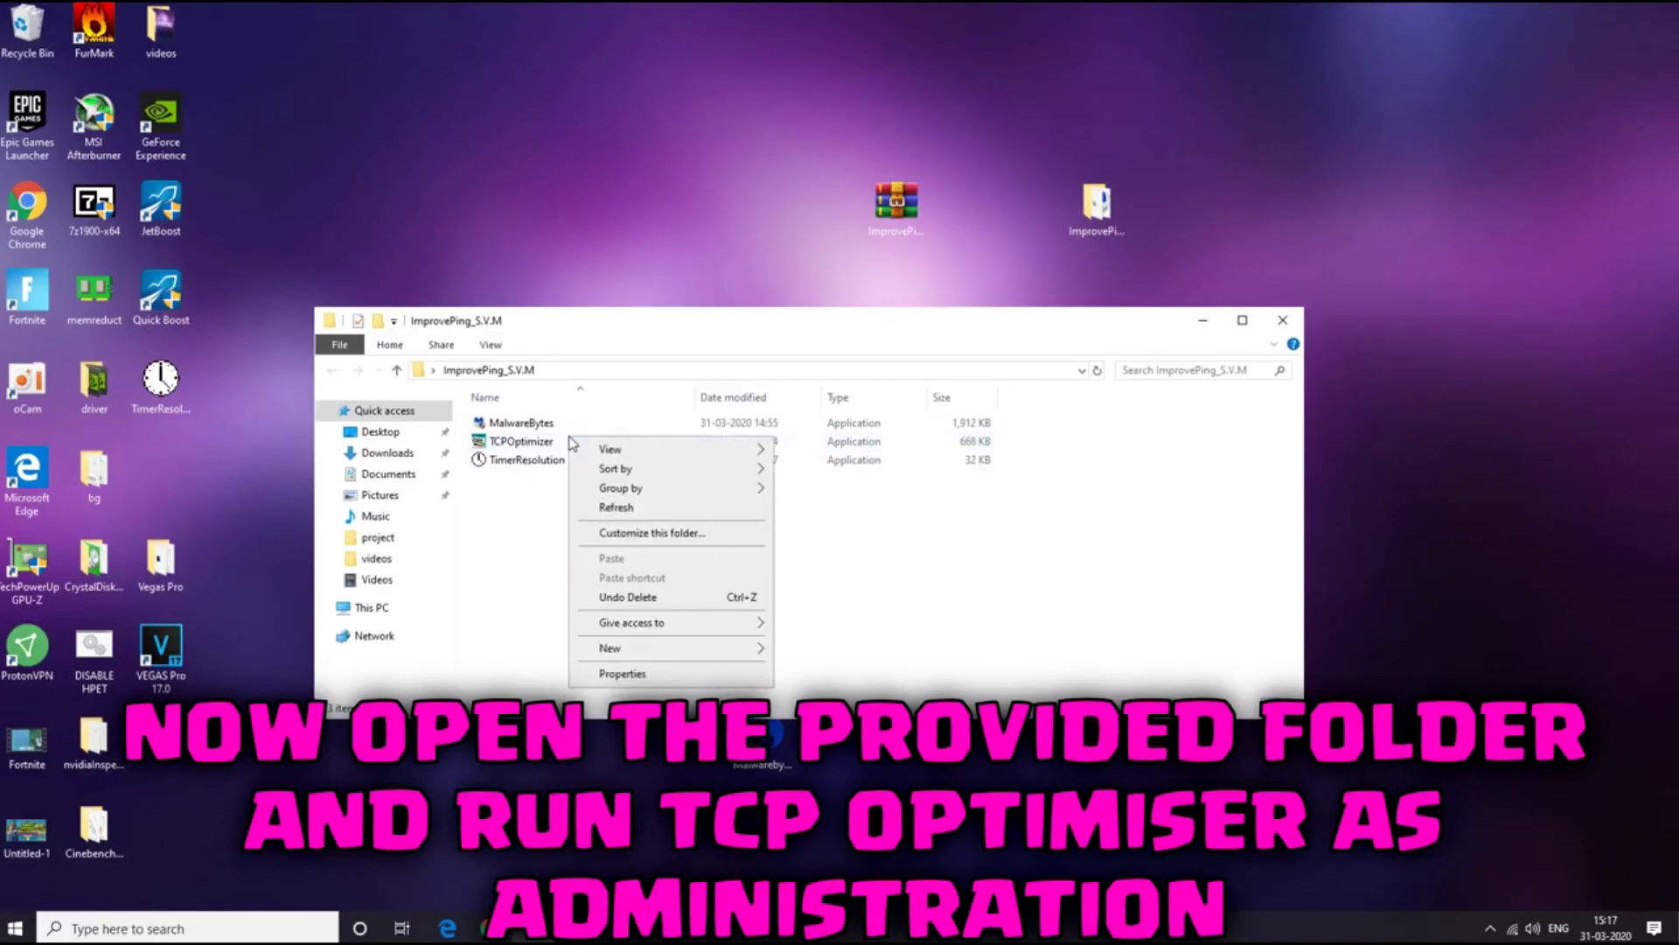
{"action": "key", "text": "Escape"}
{"action": "right_click", "coordinate": [543, 443]}
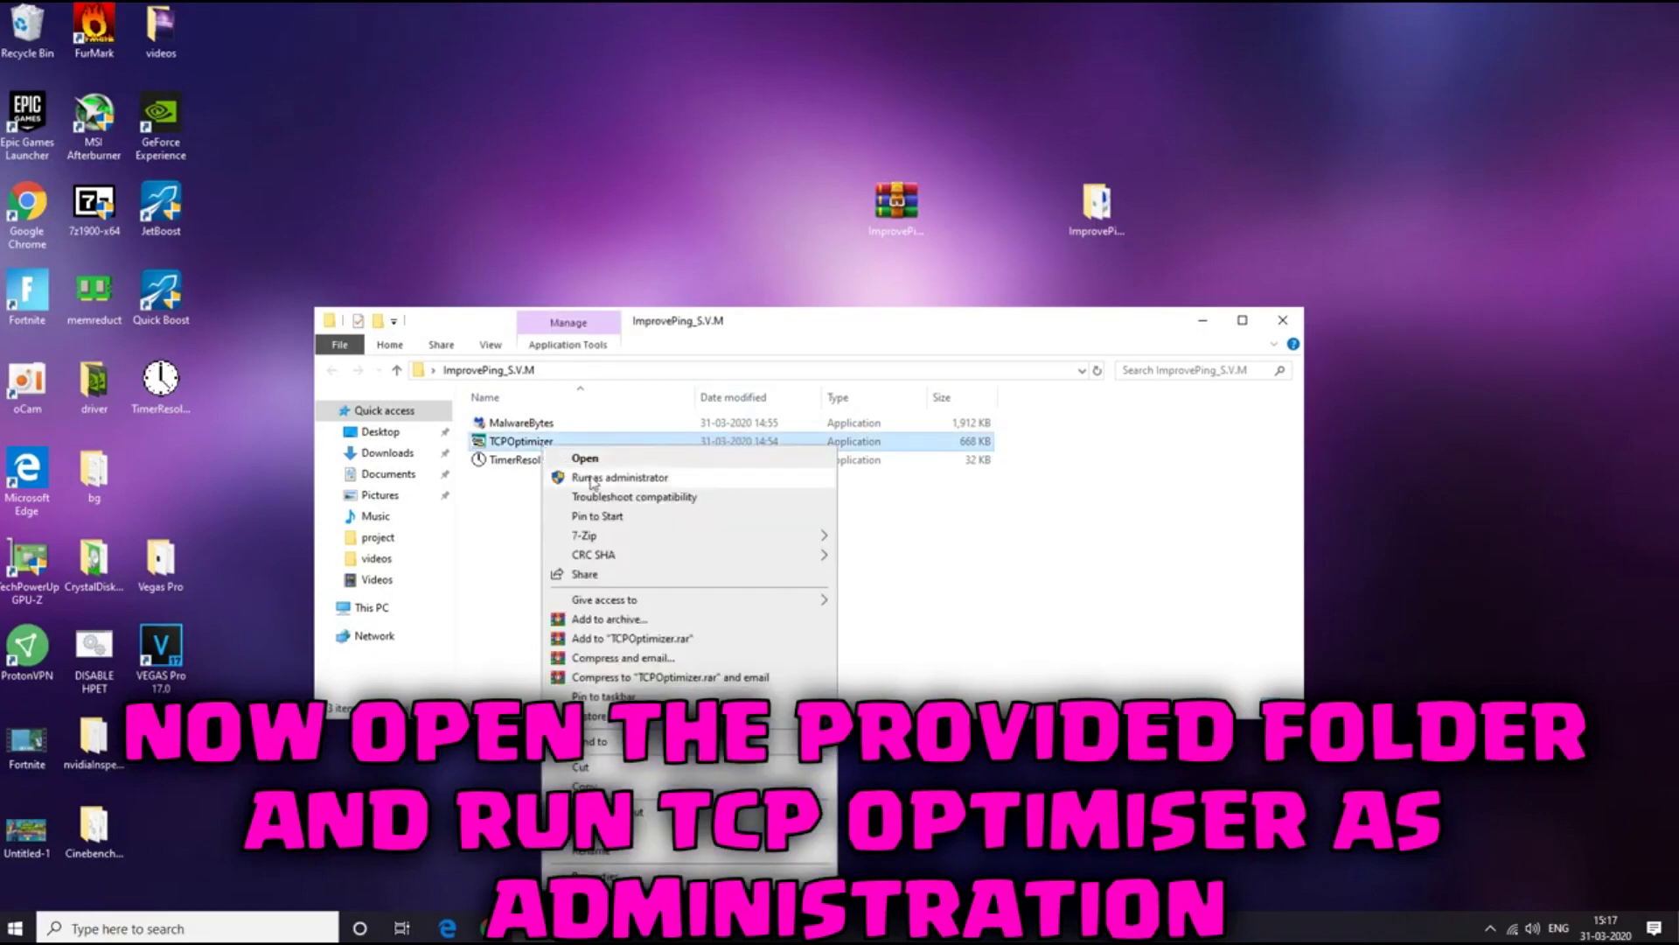
{"action": "left_click", "coordinate": [592, 479]}
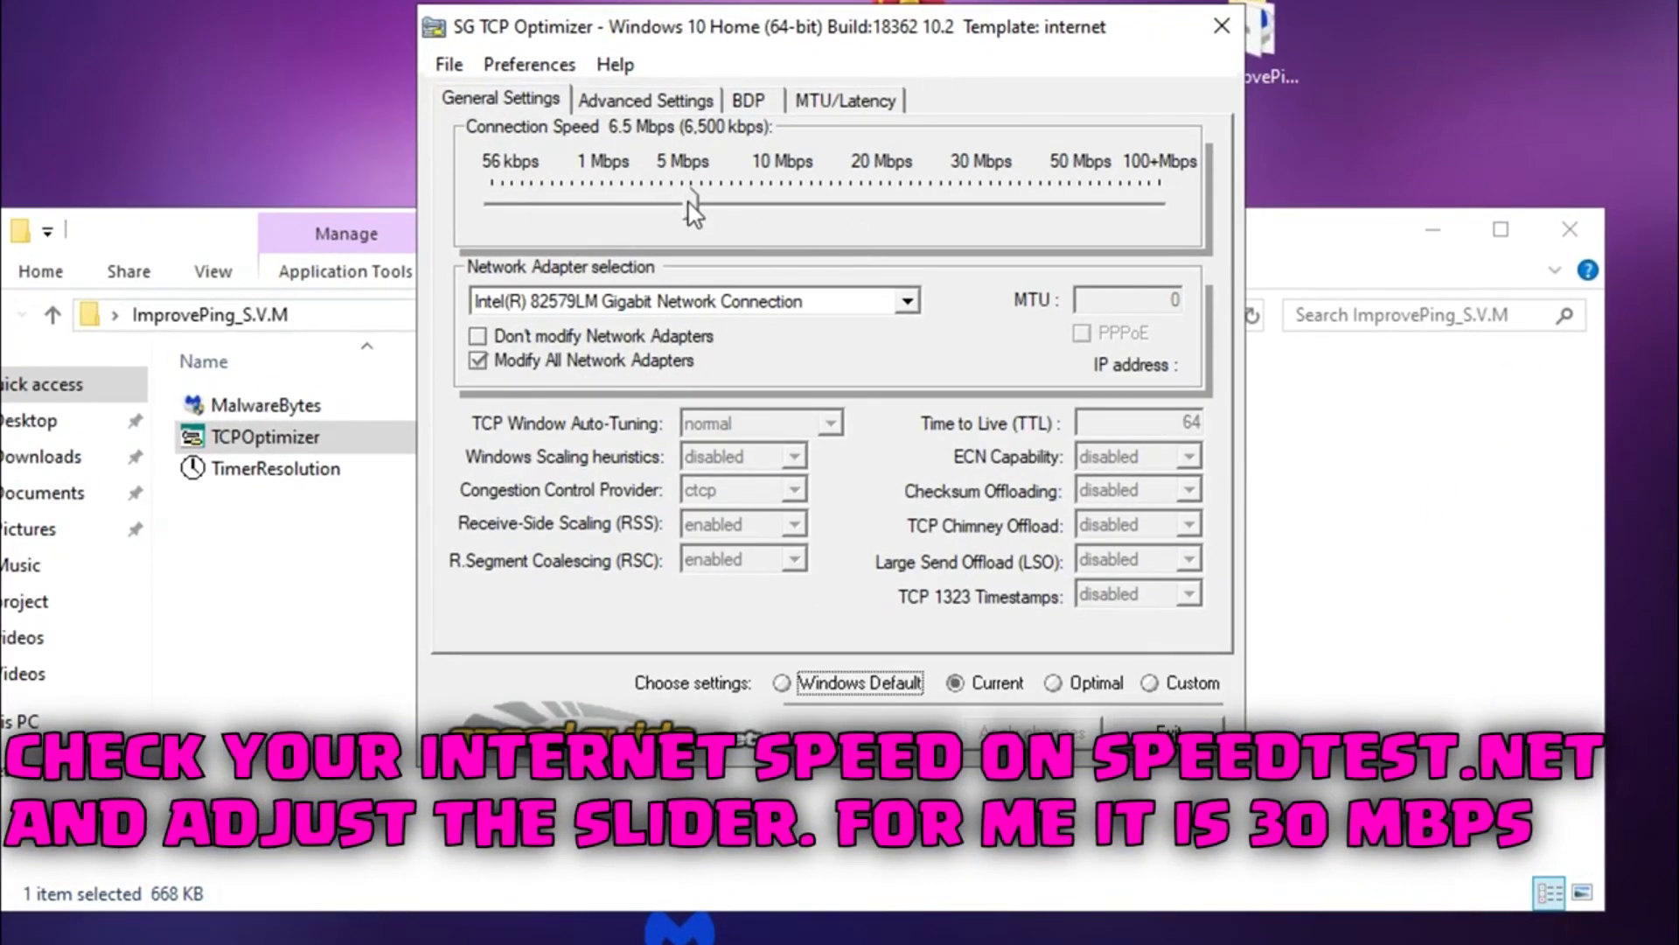
Set the connection speed to 30 Mbps, choose custom settings and select the Realtek RTL8188EU wireless adapter
{"action": "left_click_drag", "start_coordinate": [693, 210], "coordinate": [970, 207]}
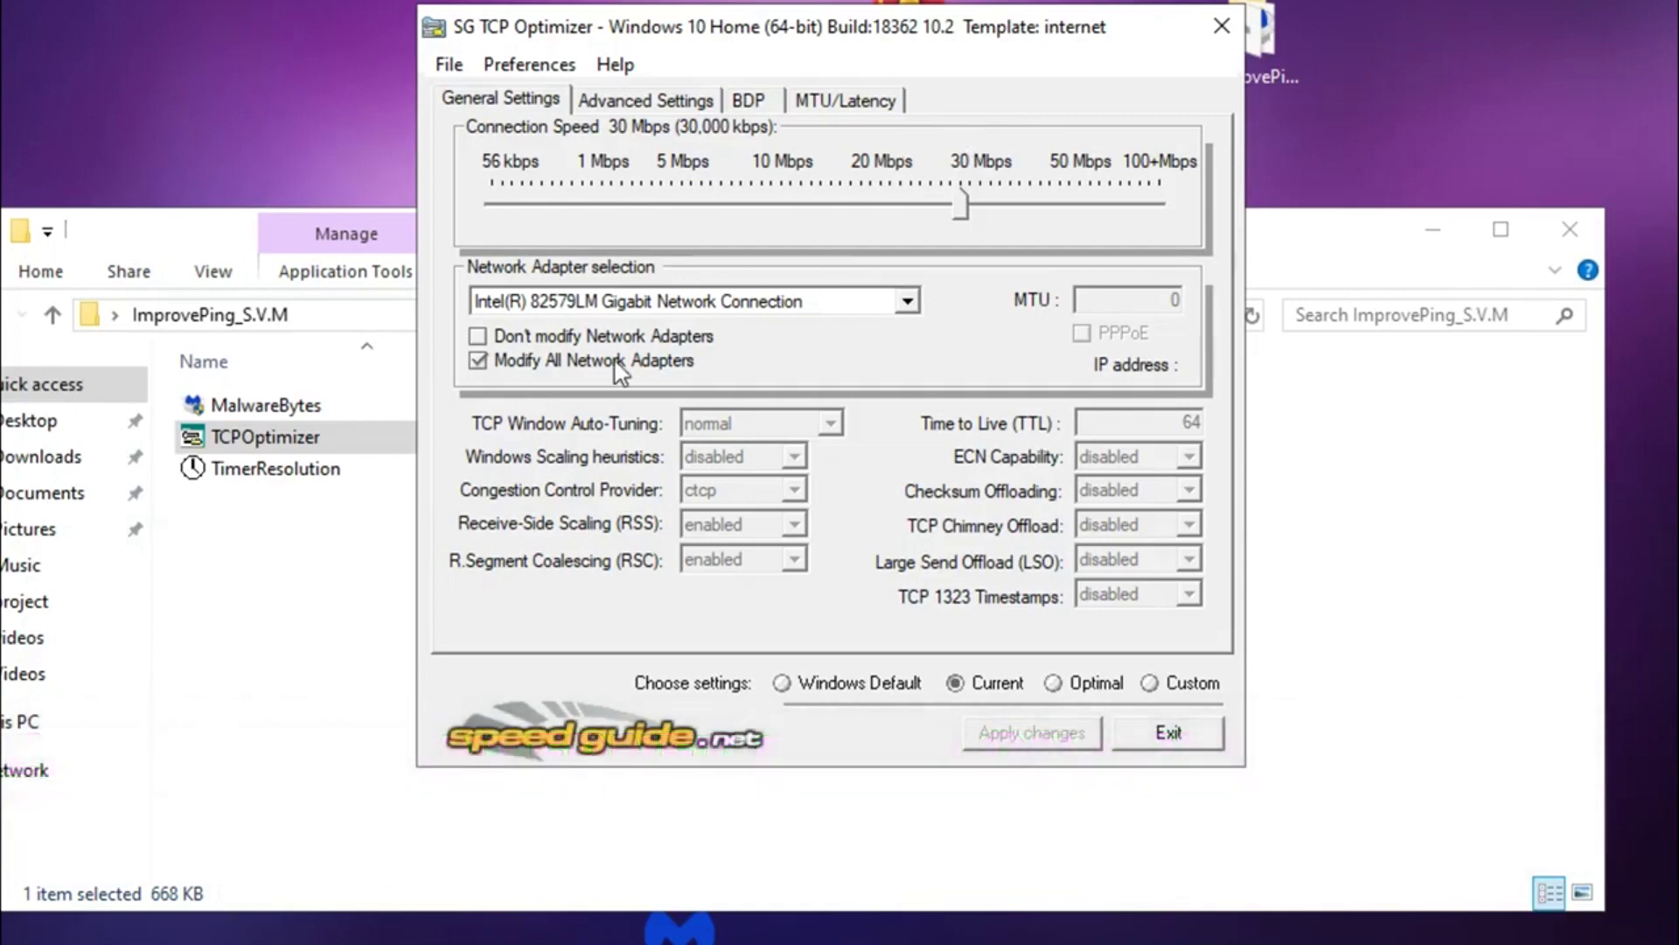
{"action": "left_click", "coordinate": [481, 362]}
{"action": "left_click", "coordinate": [1150, 683]}
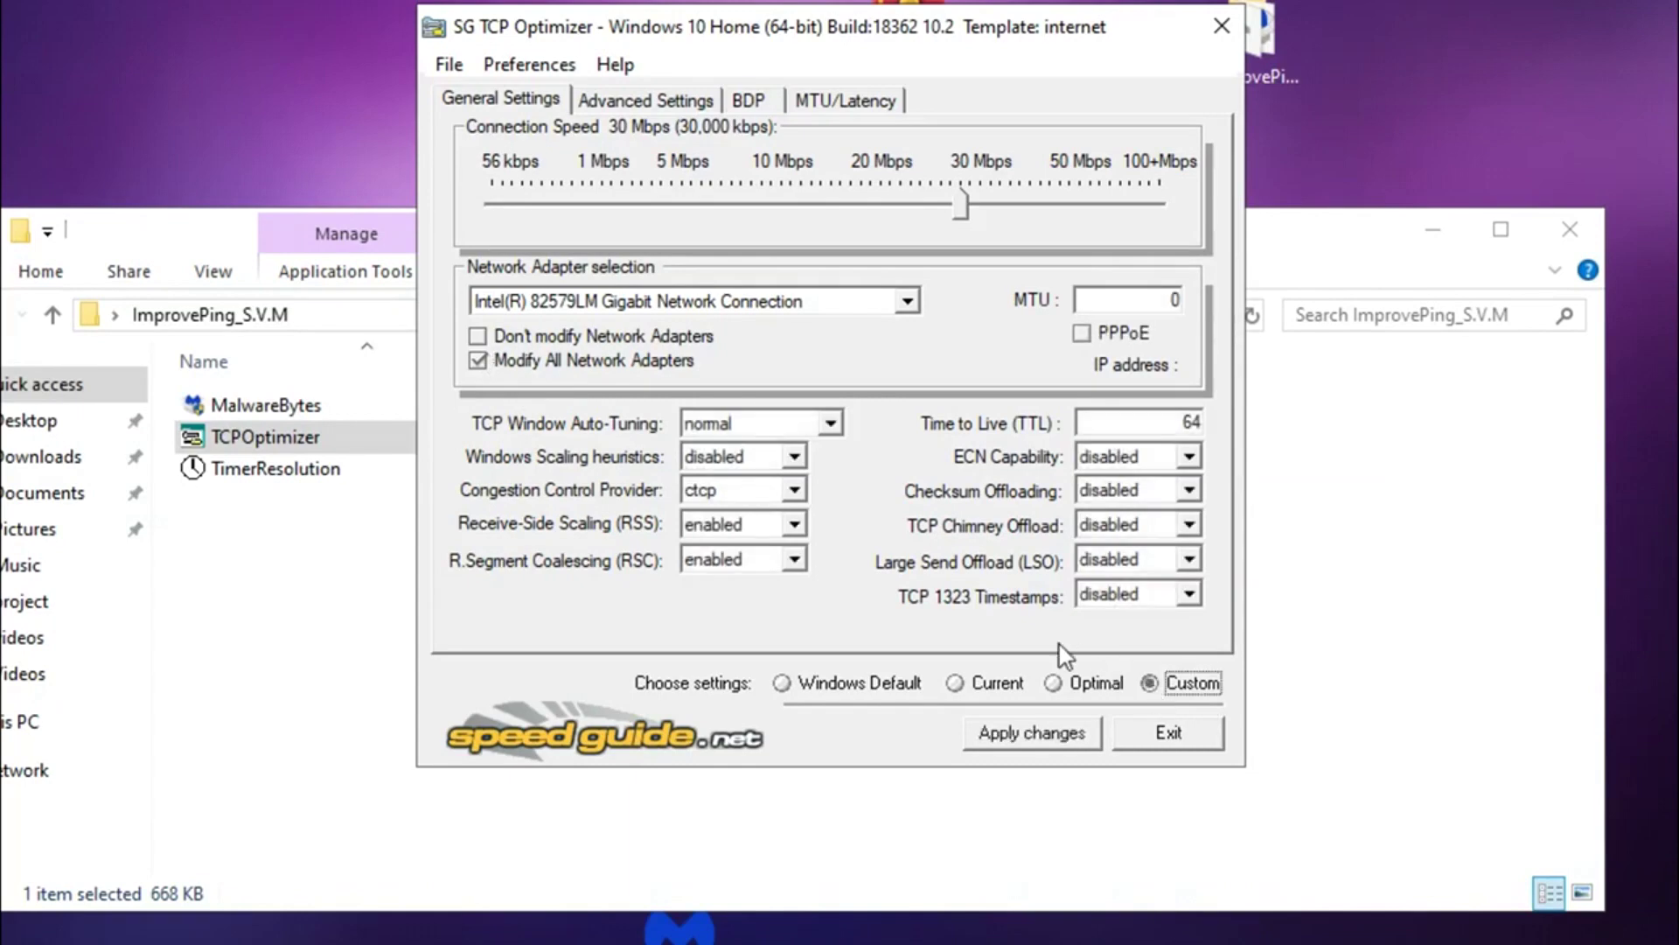
{"action": "left_click", "coordinate": [889, 305]}
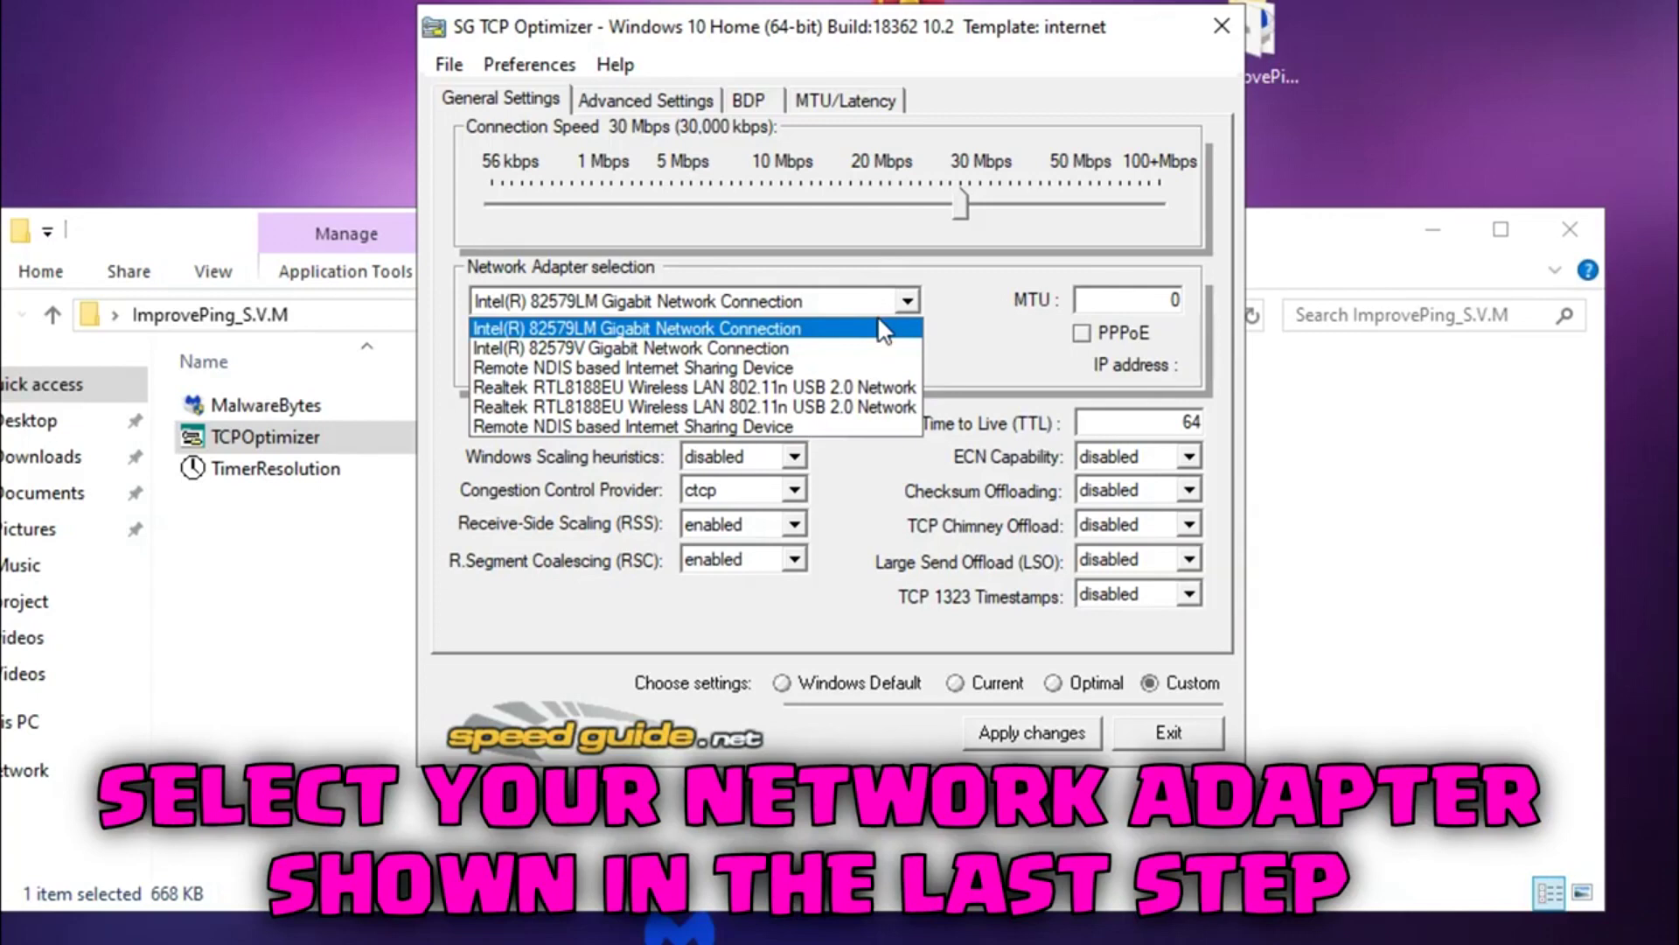
{"action": "left_click", "coordinate": [885, 391]}
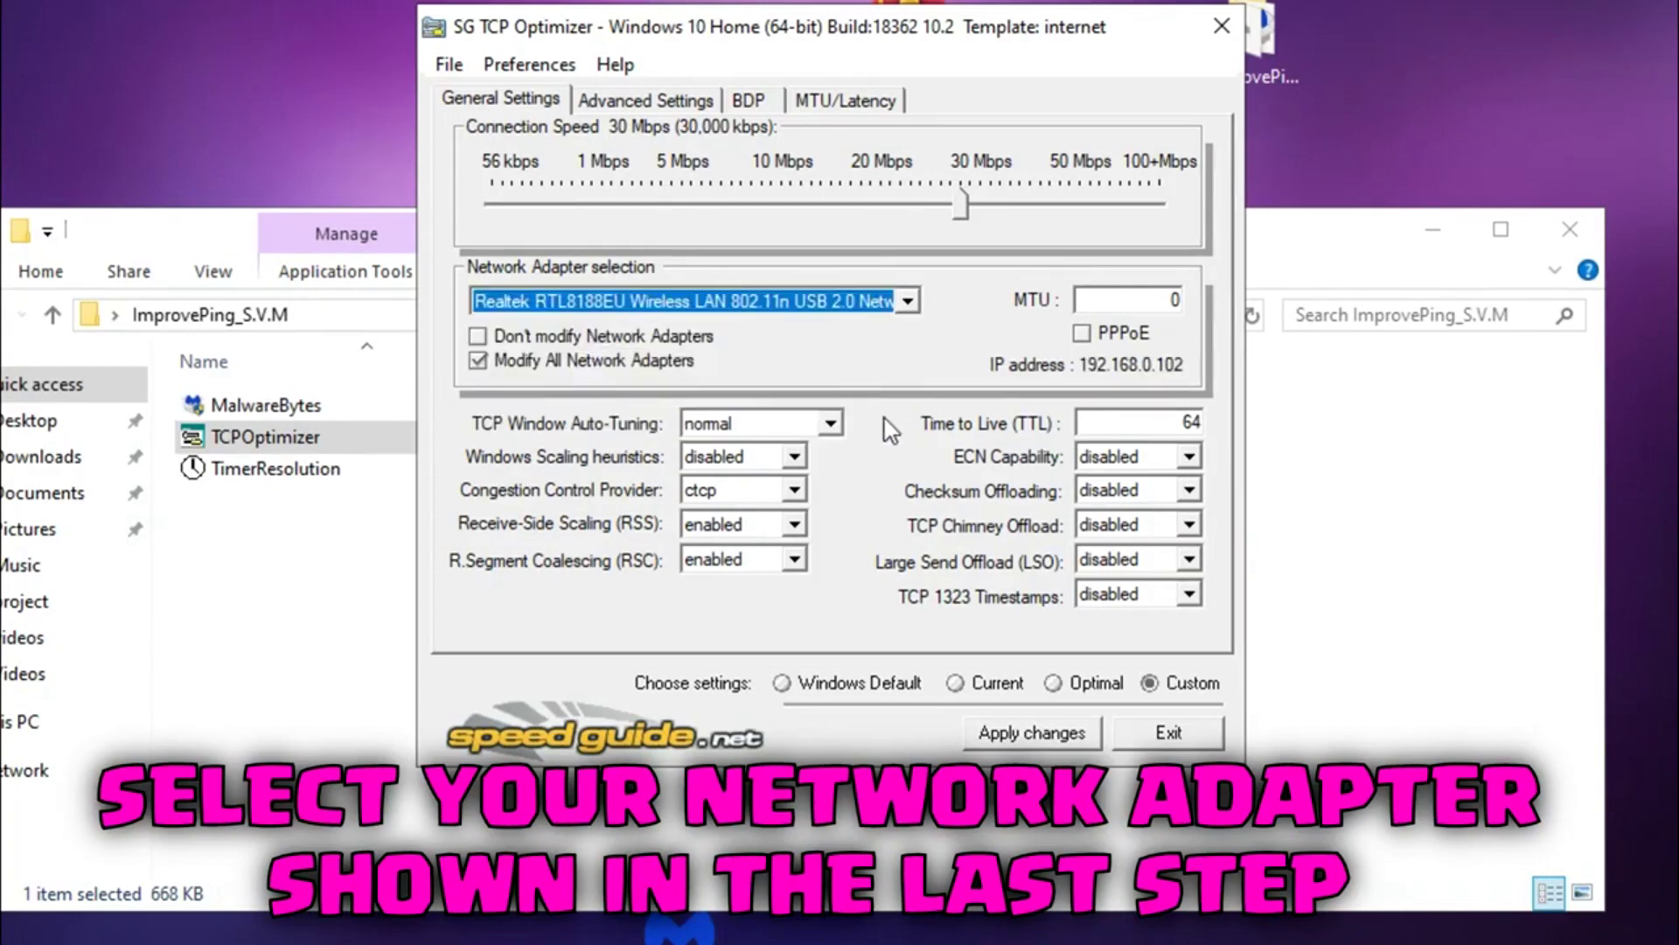
Check the available choices for TCP Window Auto-Tuning and Receive-Side Scaling (RSS) in the general settings
{"action": "left_click", "coordinate": [827, 432]}
{"action": "left_click", "coordinate": [830, 424]}
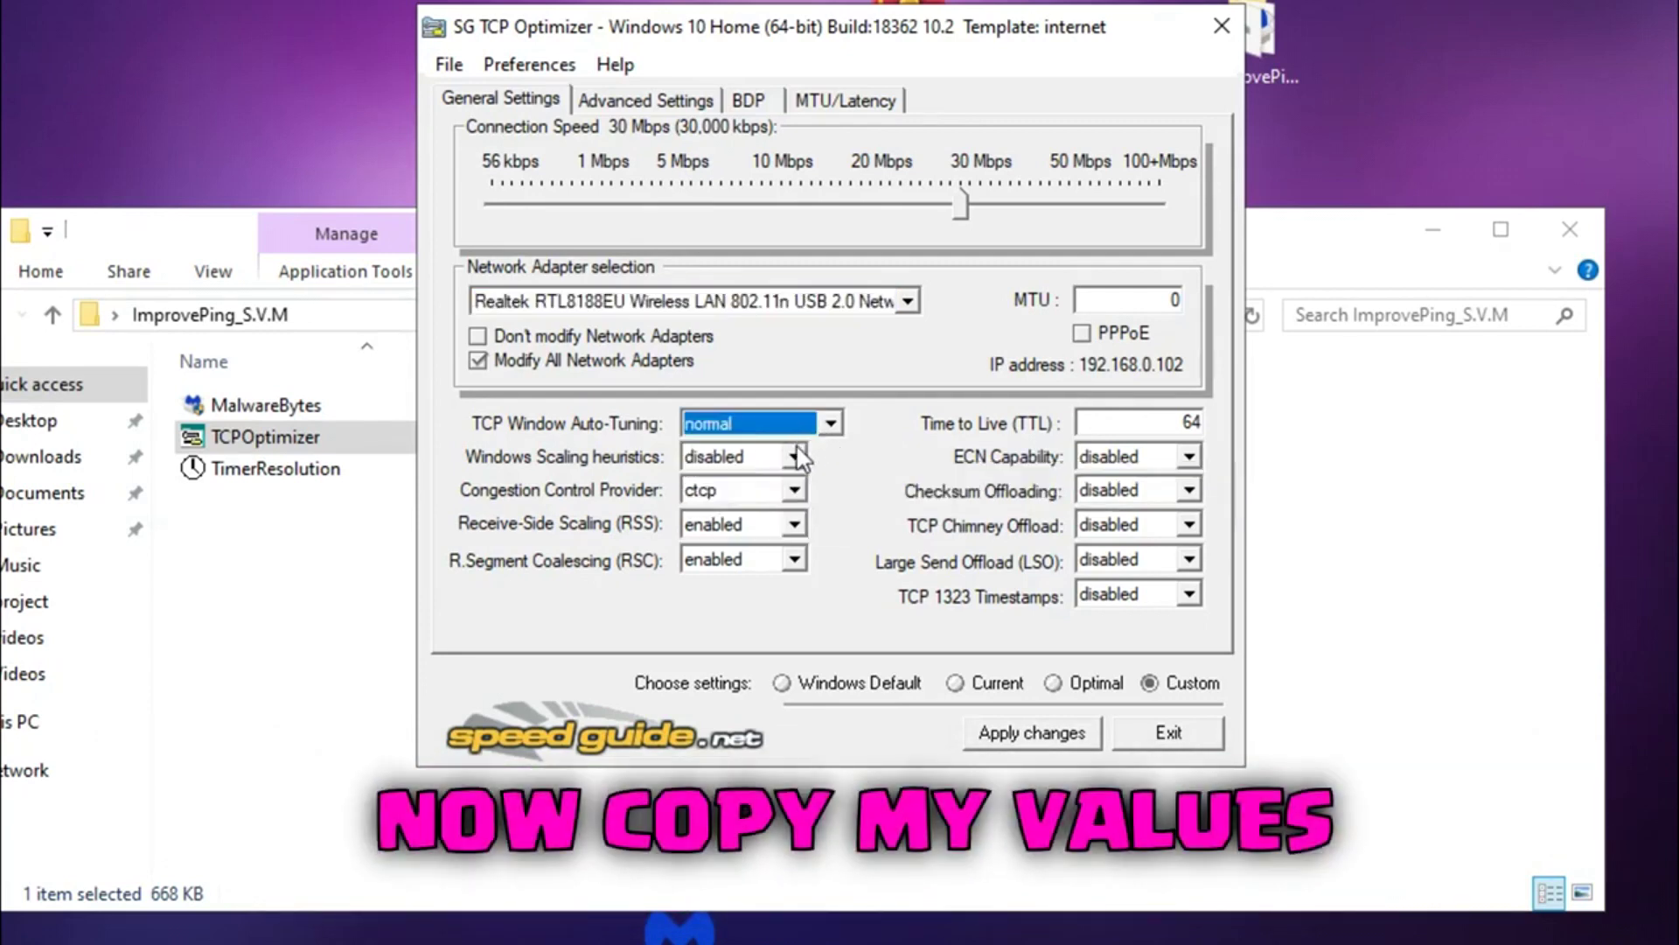
{"action": "left_click", "coordinate": [795, 525]}
{"action": "left_click", "coordinate": [795, 524]}
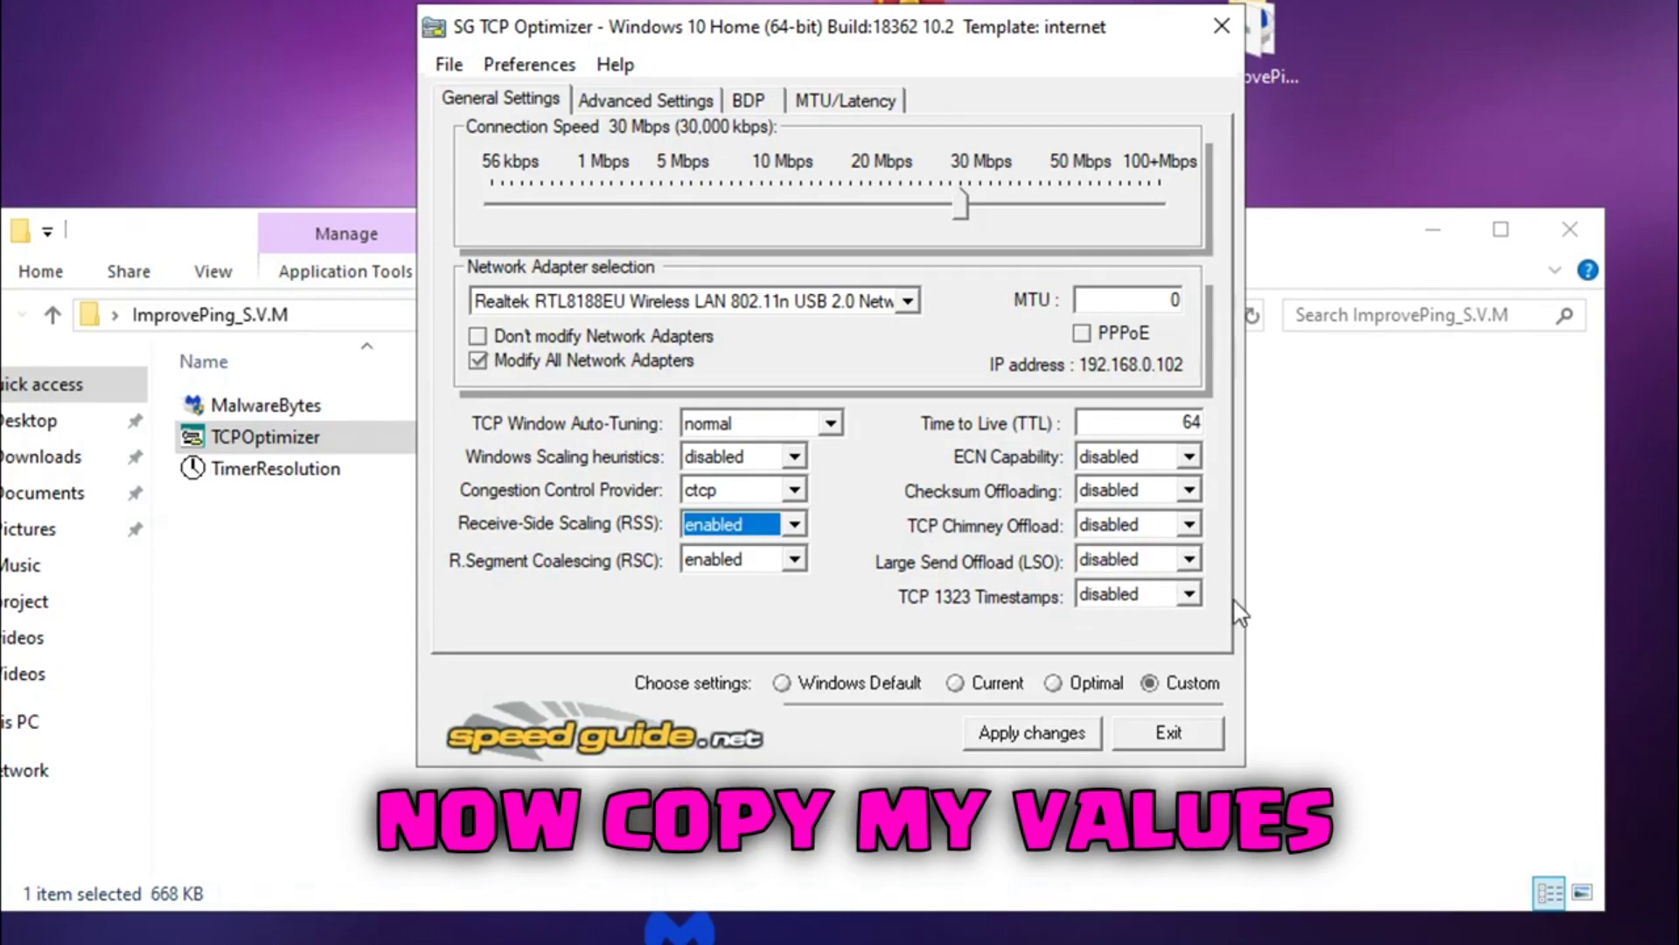
In the advanced settings, set MaxConnectionsPer1_0Server and MaxConnectionsPerServer to 20 and Initial RTO to 3000
{"action": "left_click", "coordinate": [674, 99]}
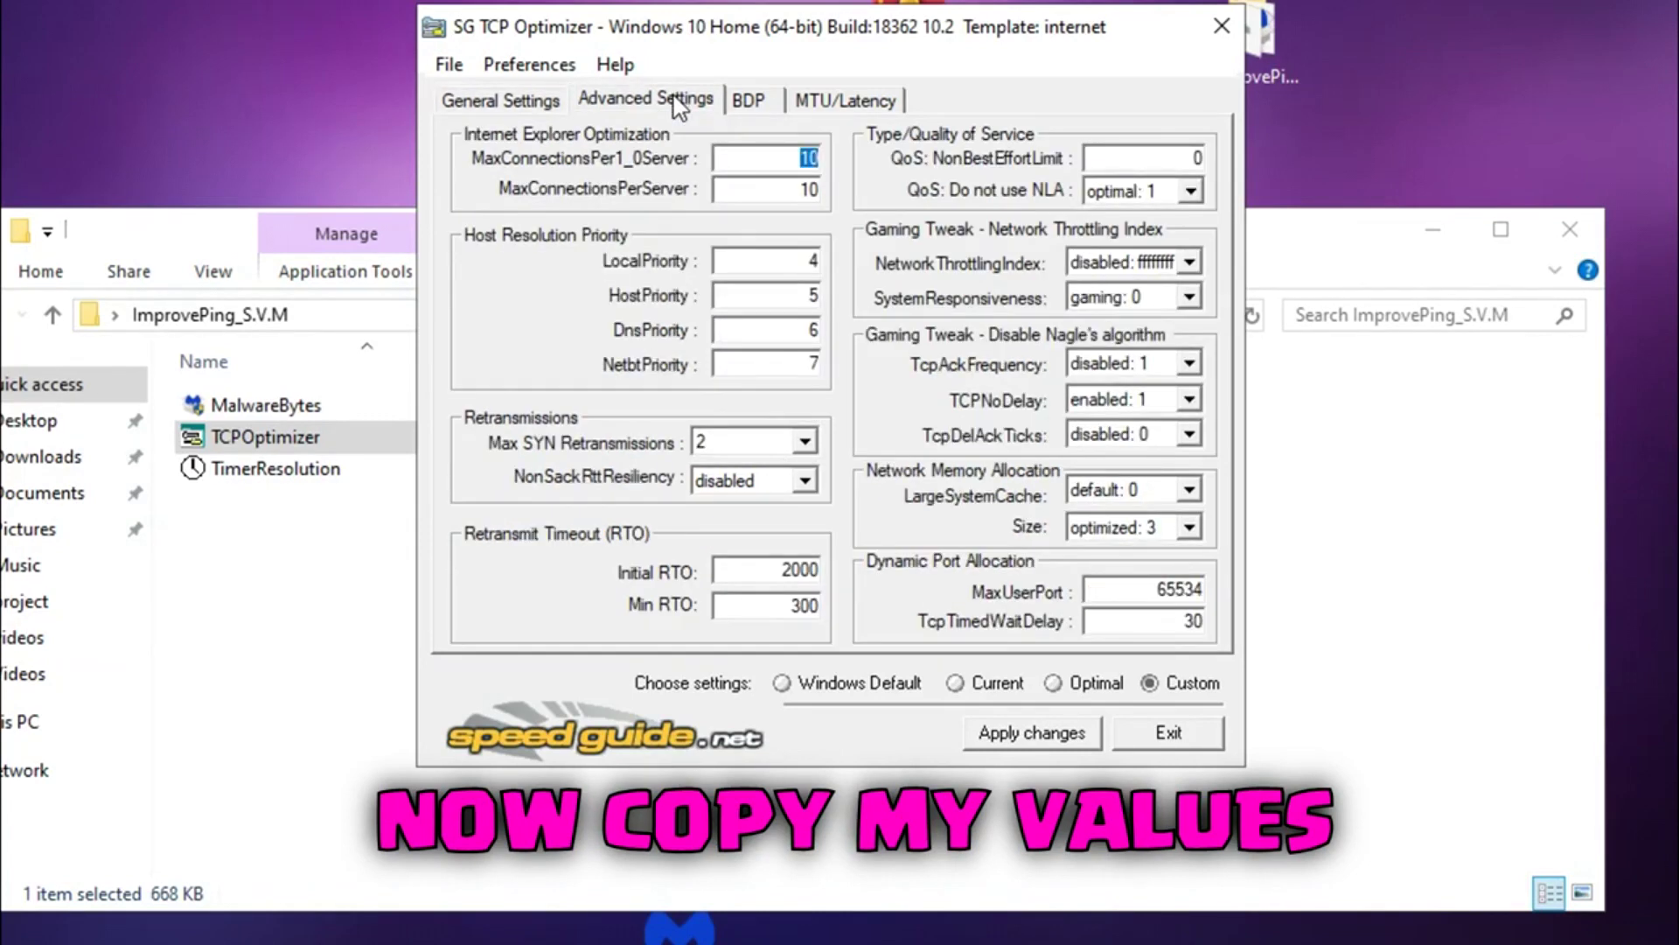
{"action": "type", "text": "20"}
{"action": "key", "text": "Tab"}
{"action": "type", "text": "20"}
{"action": "left_click", "coordinate": [774, 570]}
{"action": "left_click_drag", "start_coordinate": [774, 570], "coordinate": [939, 584]}
{"action": "type", "text": "30"}
Set "QoS: Do not use NLA" to "default: n/a" and apply all the TCP changes with a backup
{"action": "left_click", "coordinate": [1191, 191]}
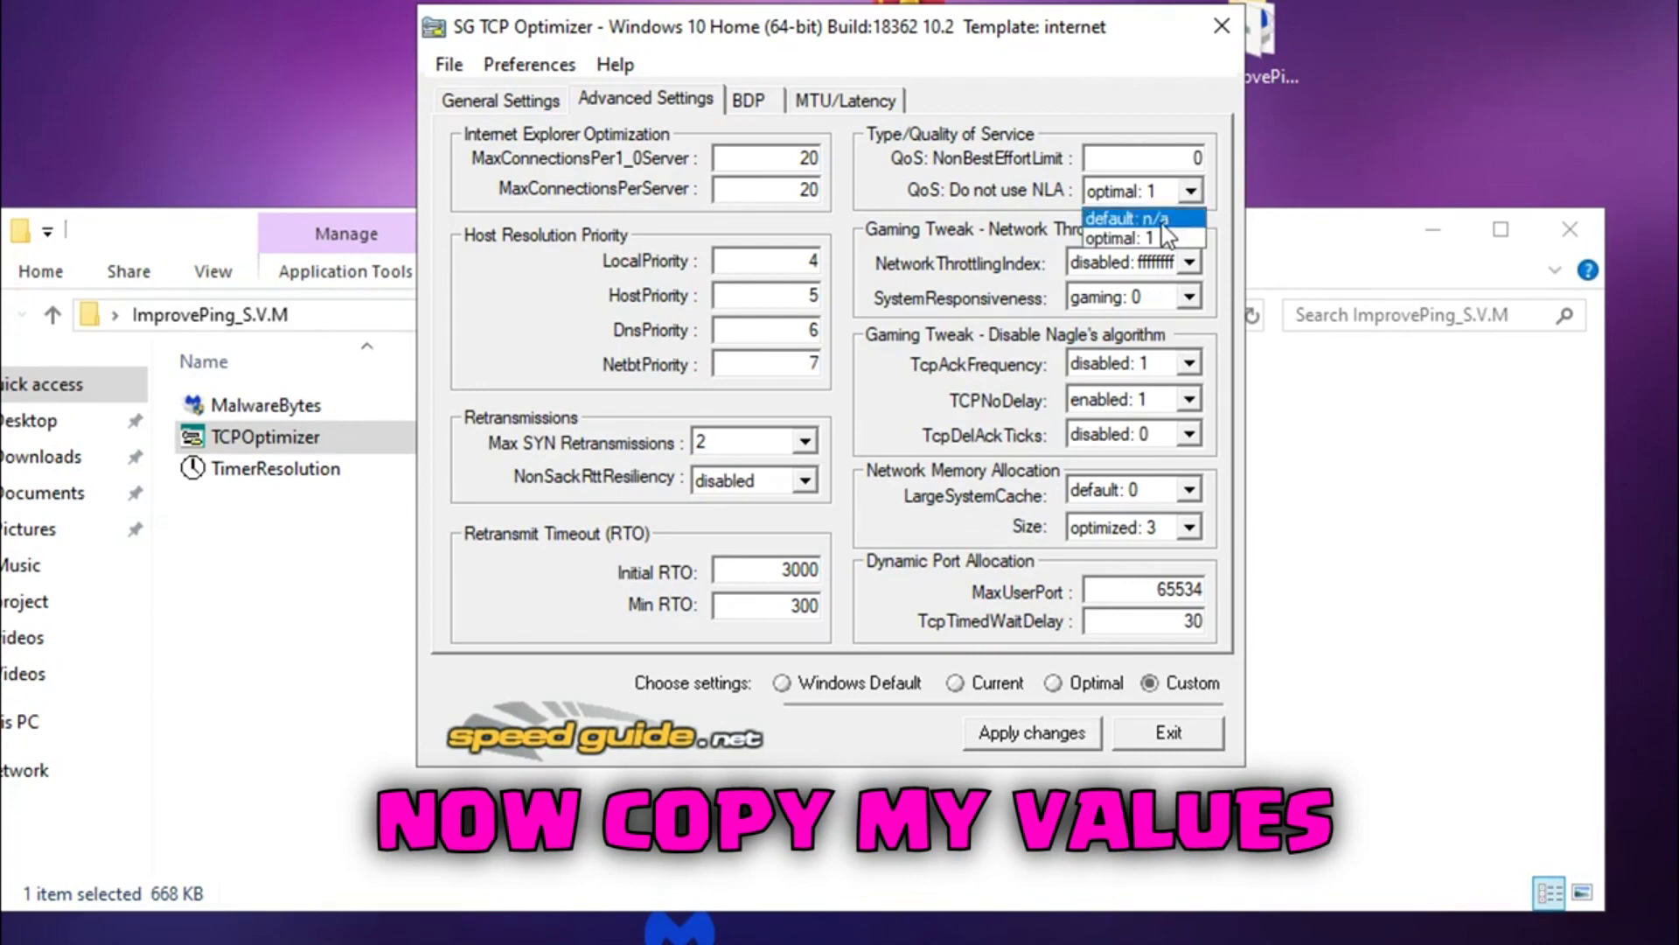
{"action": "left_click", "coordinate": [1163, 233]}
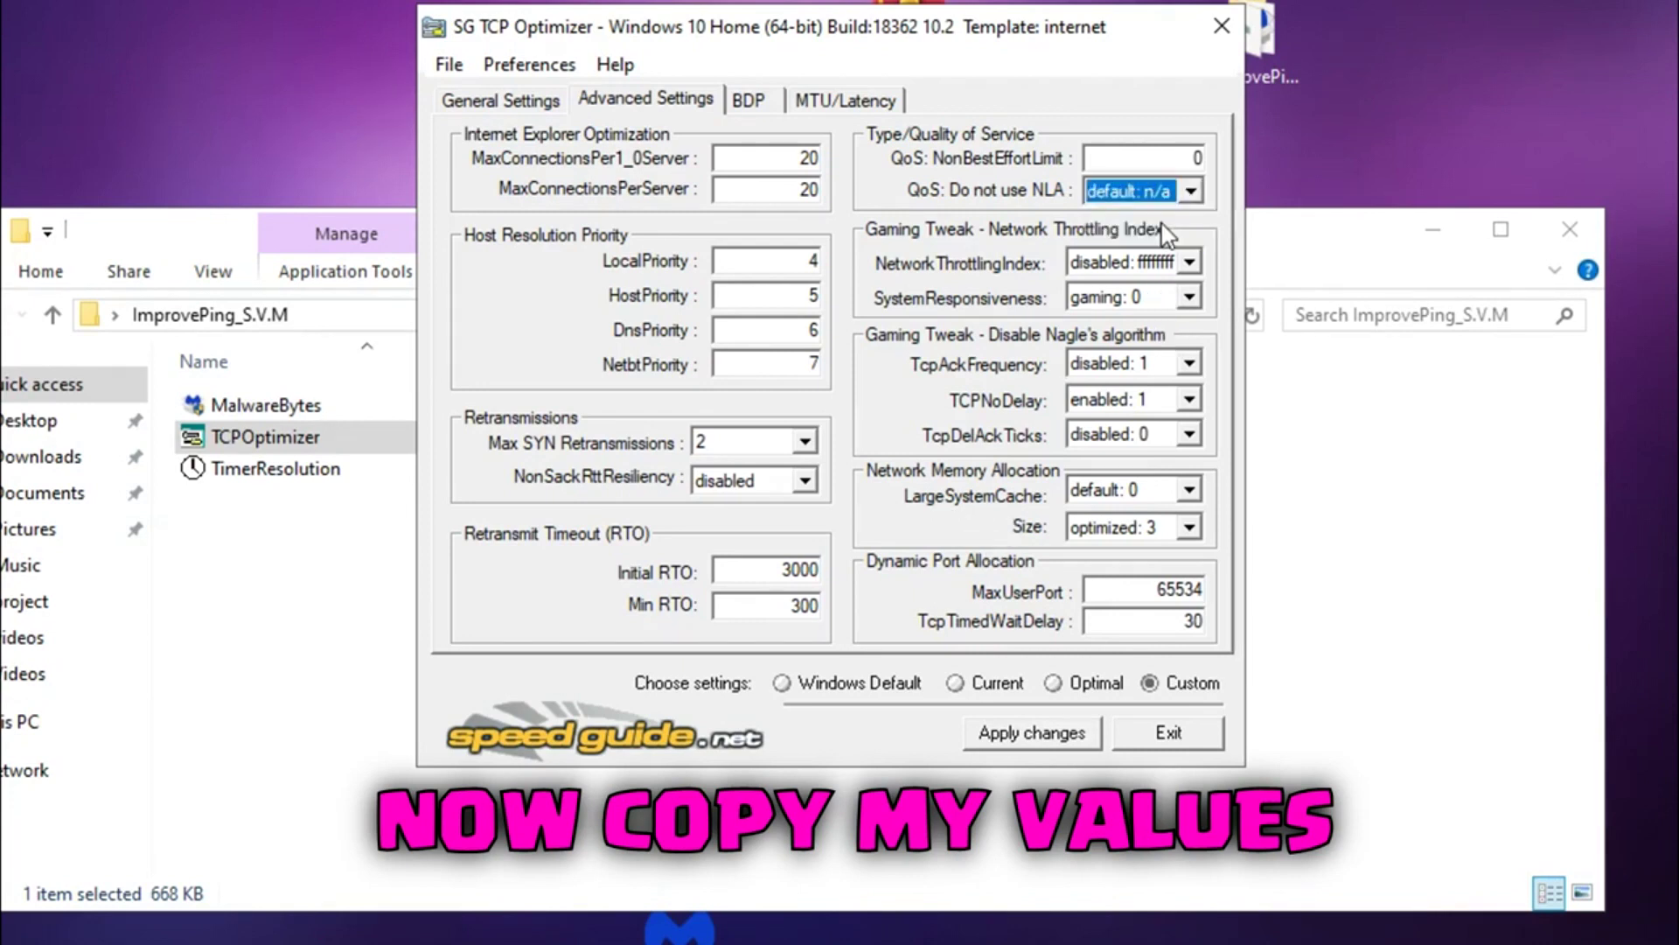
{"action": "left_click", "coordinate": [1190, 262]}
{"action": "left_click", "coordinate": [1189, 262]}
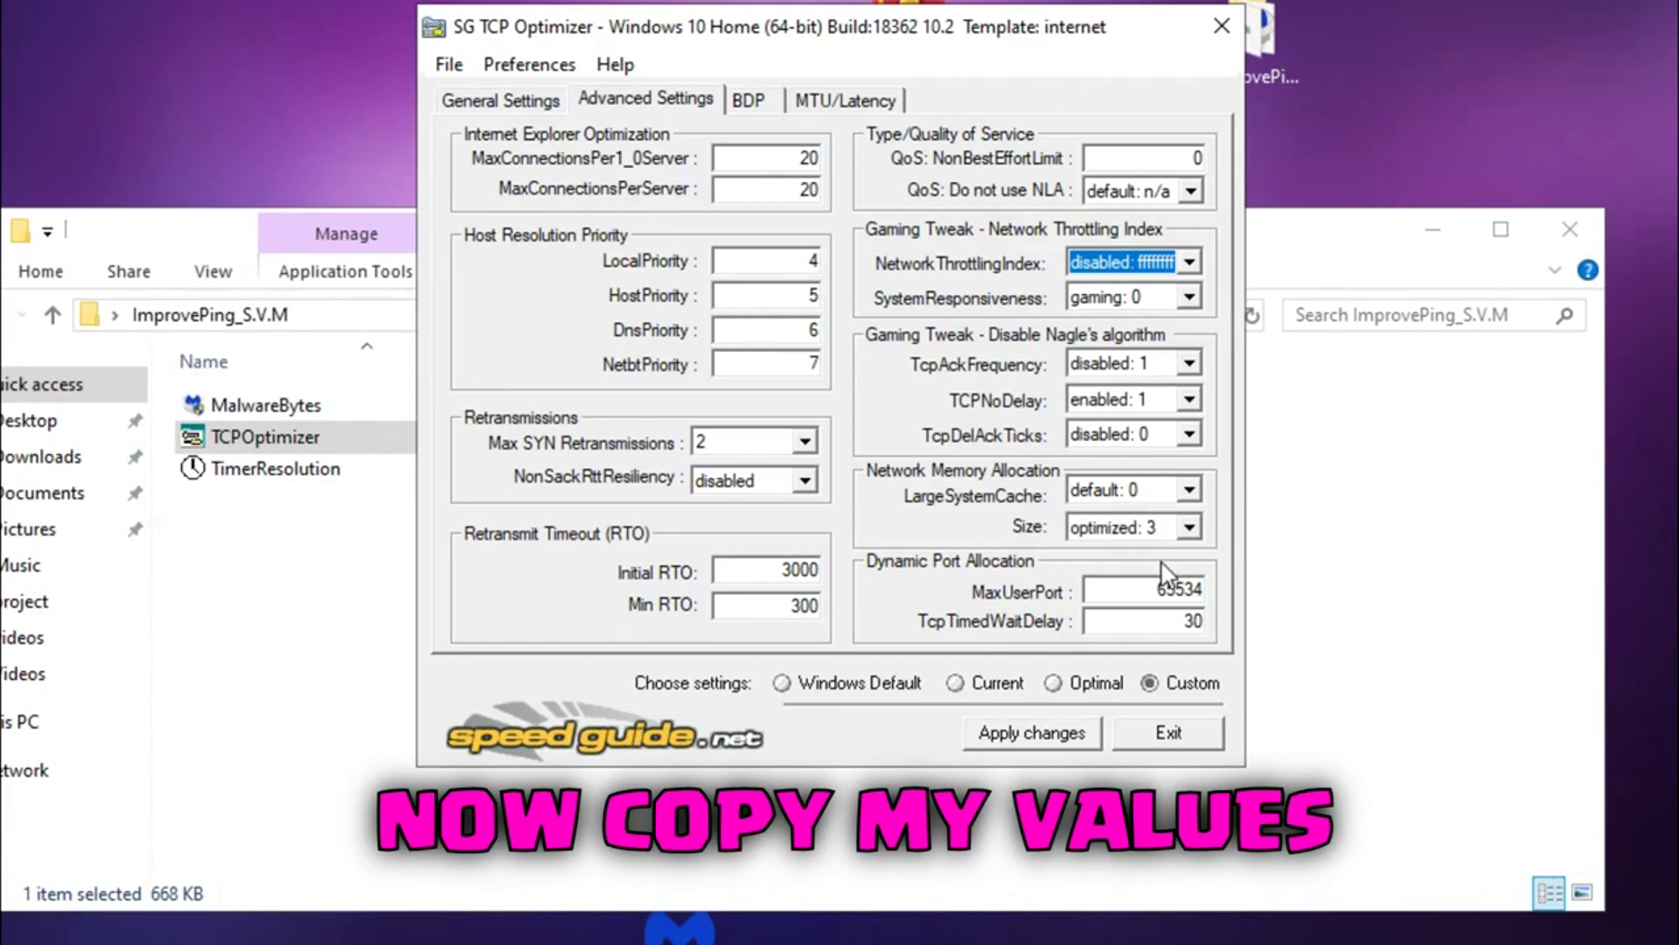
{"action": "left_click", "coordinate": [1030, 738]}
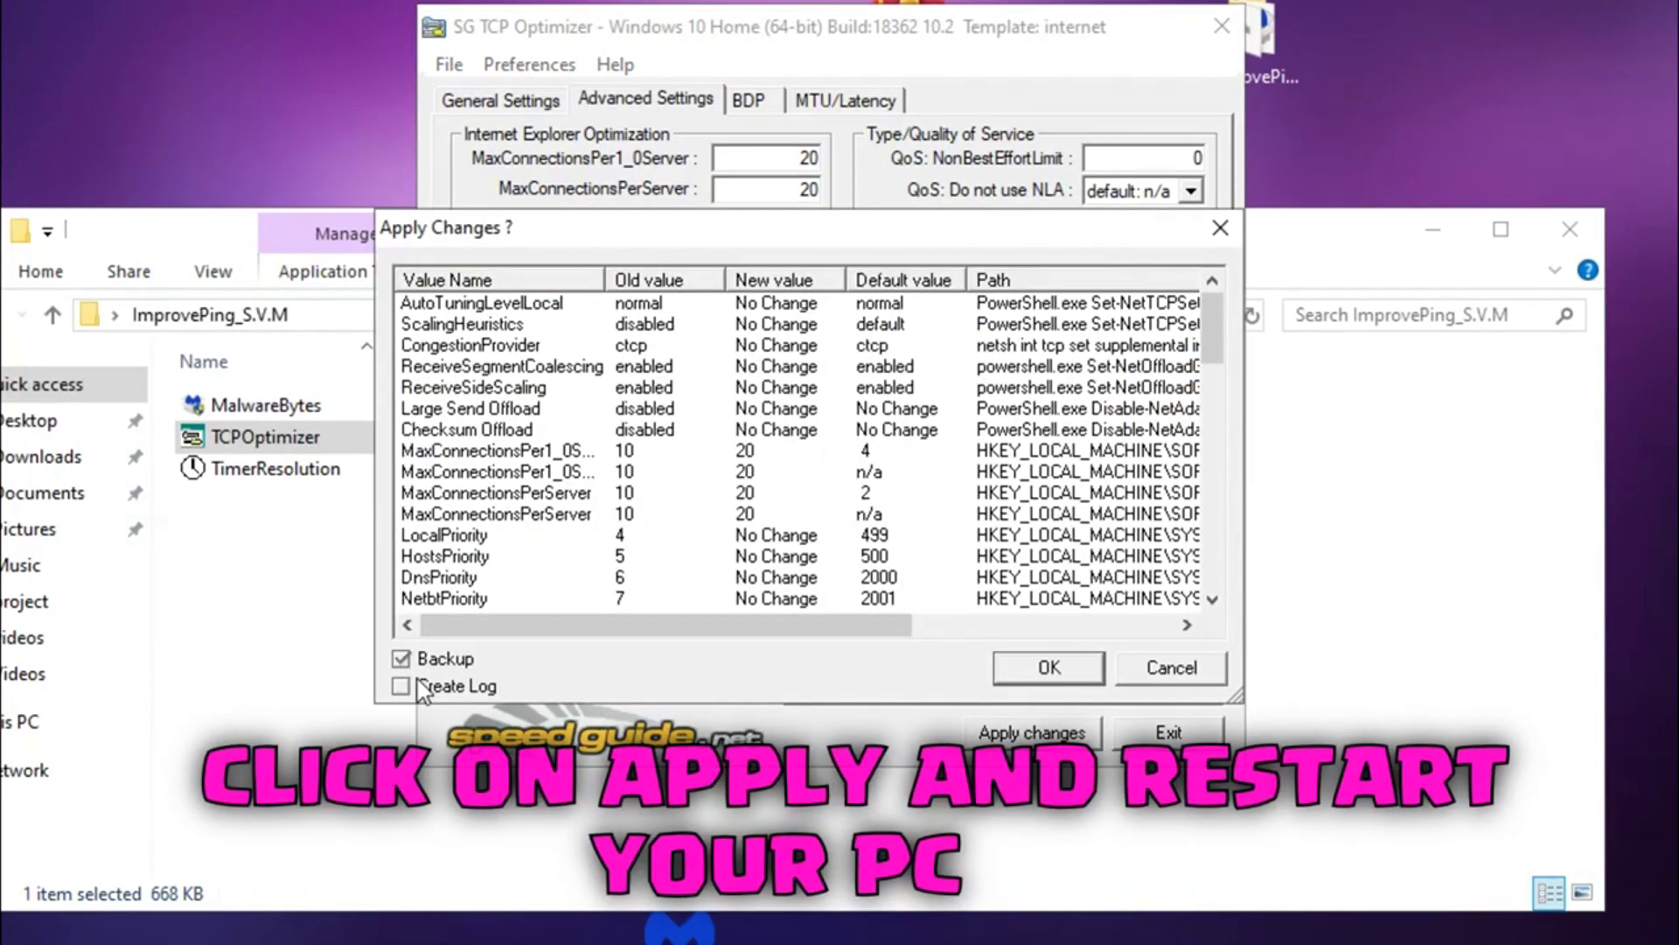
{"action": "left_click", "coordinate": [1022, 663]}
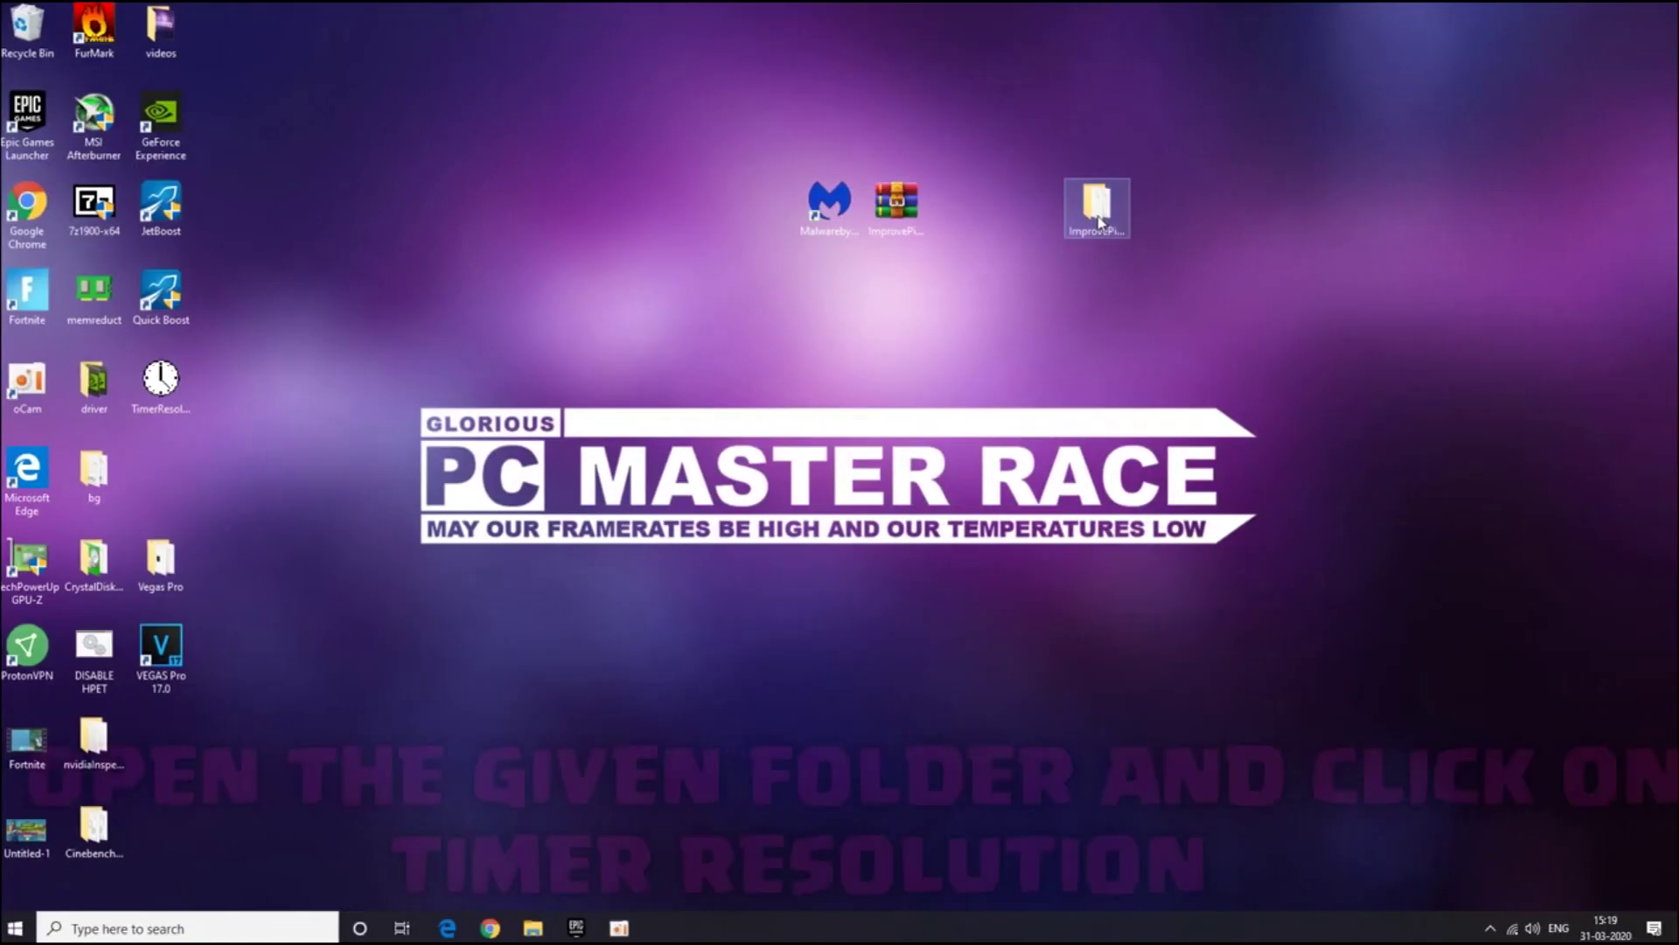
Run TimerResolution from the ImprovePing_S.V.M folder, set the timer resolution to maximum and minimize its window
{"action": "double_click", "coordinate": [1096, 210]}
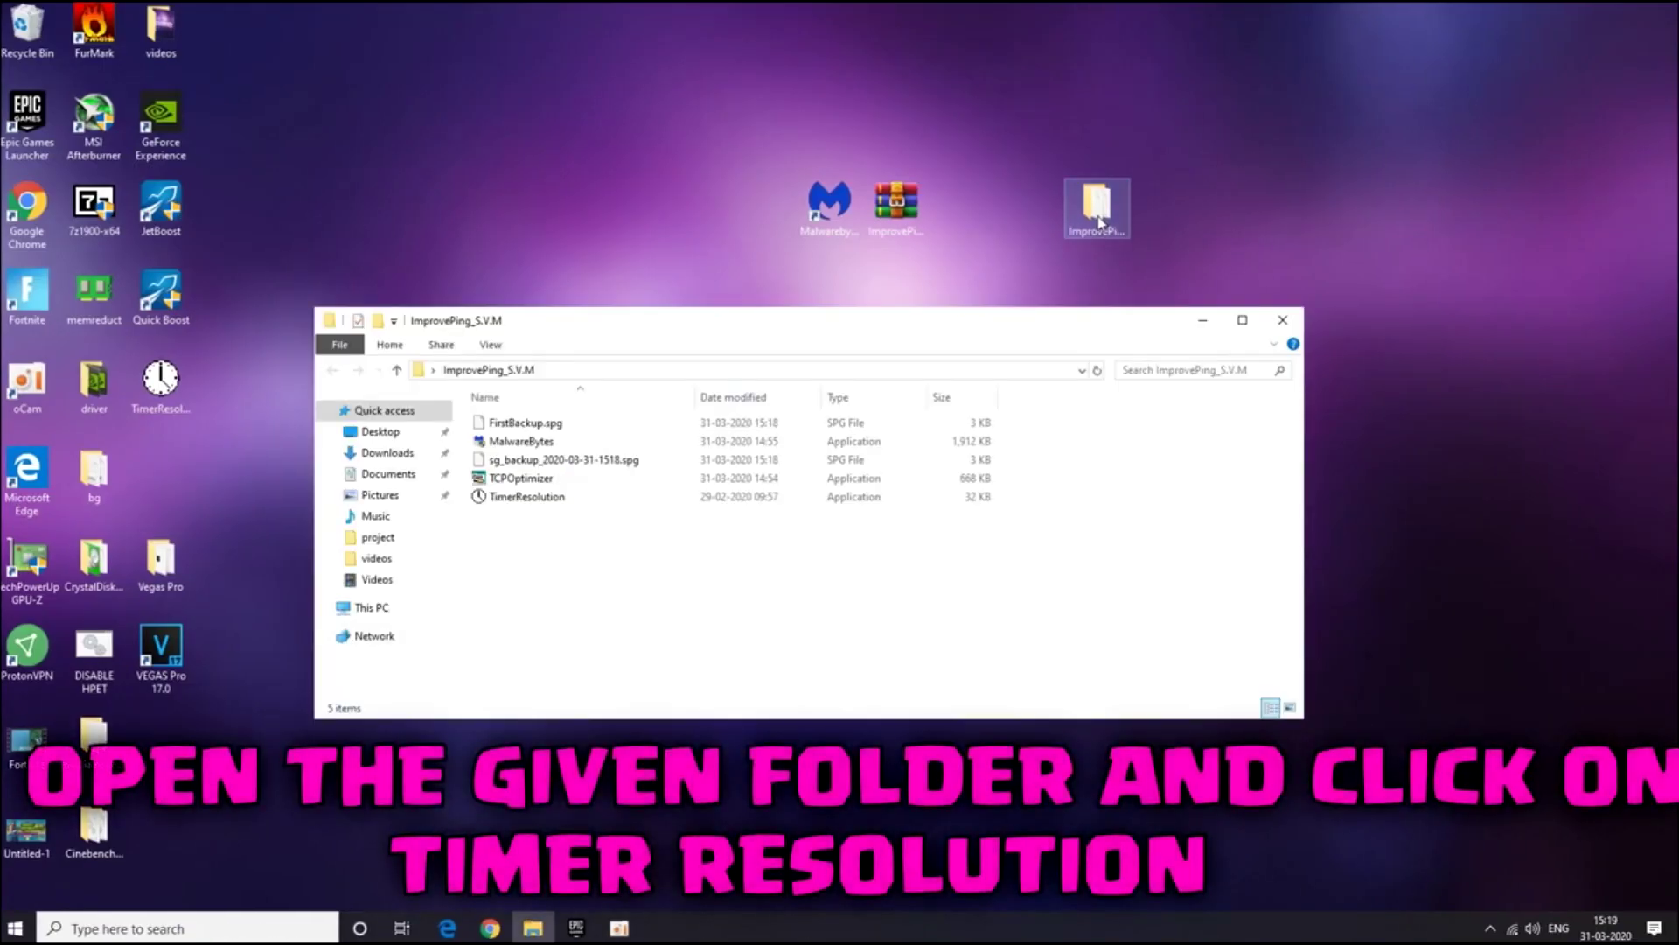
{"action": "double_click", "coordinate": [639, 504]}
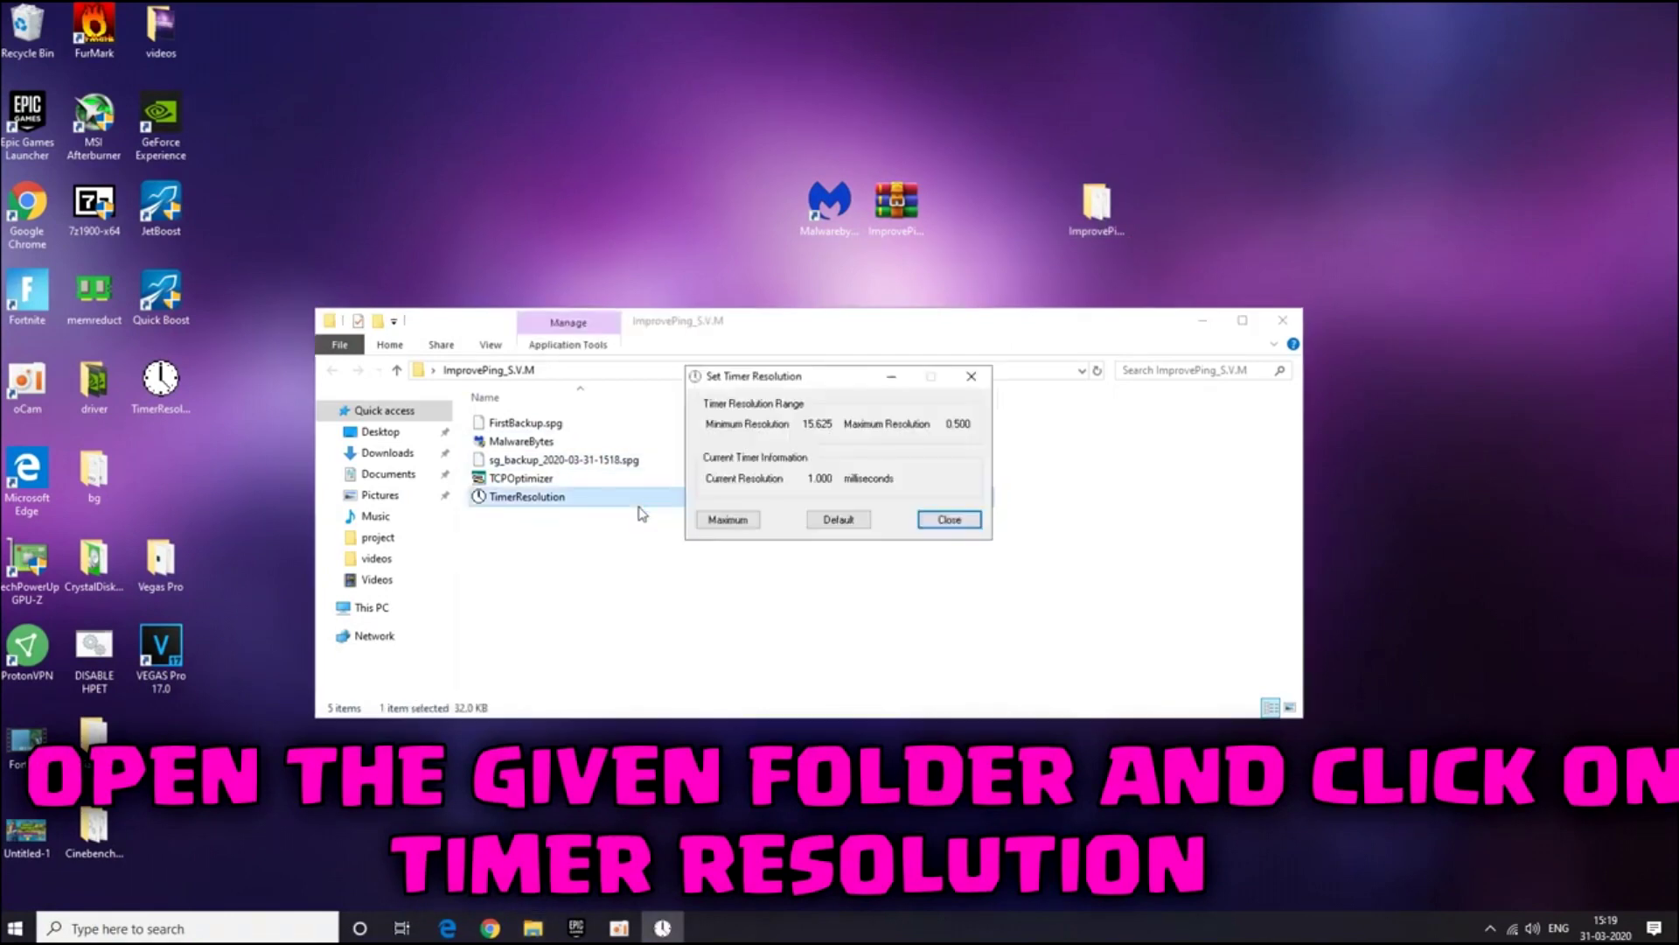
{"action": "left_click", "coordinate": [714, 521]}
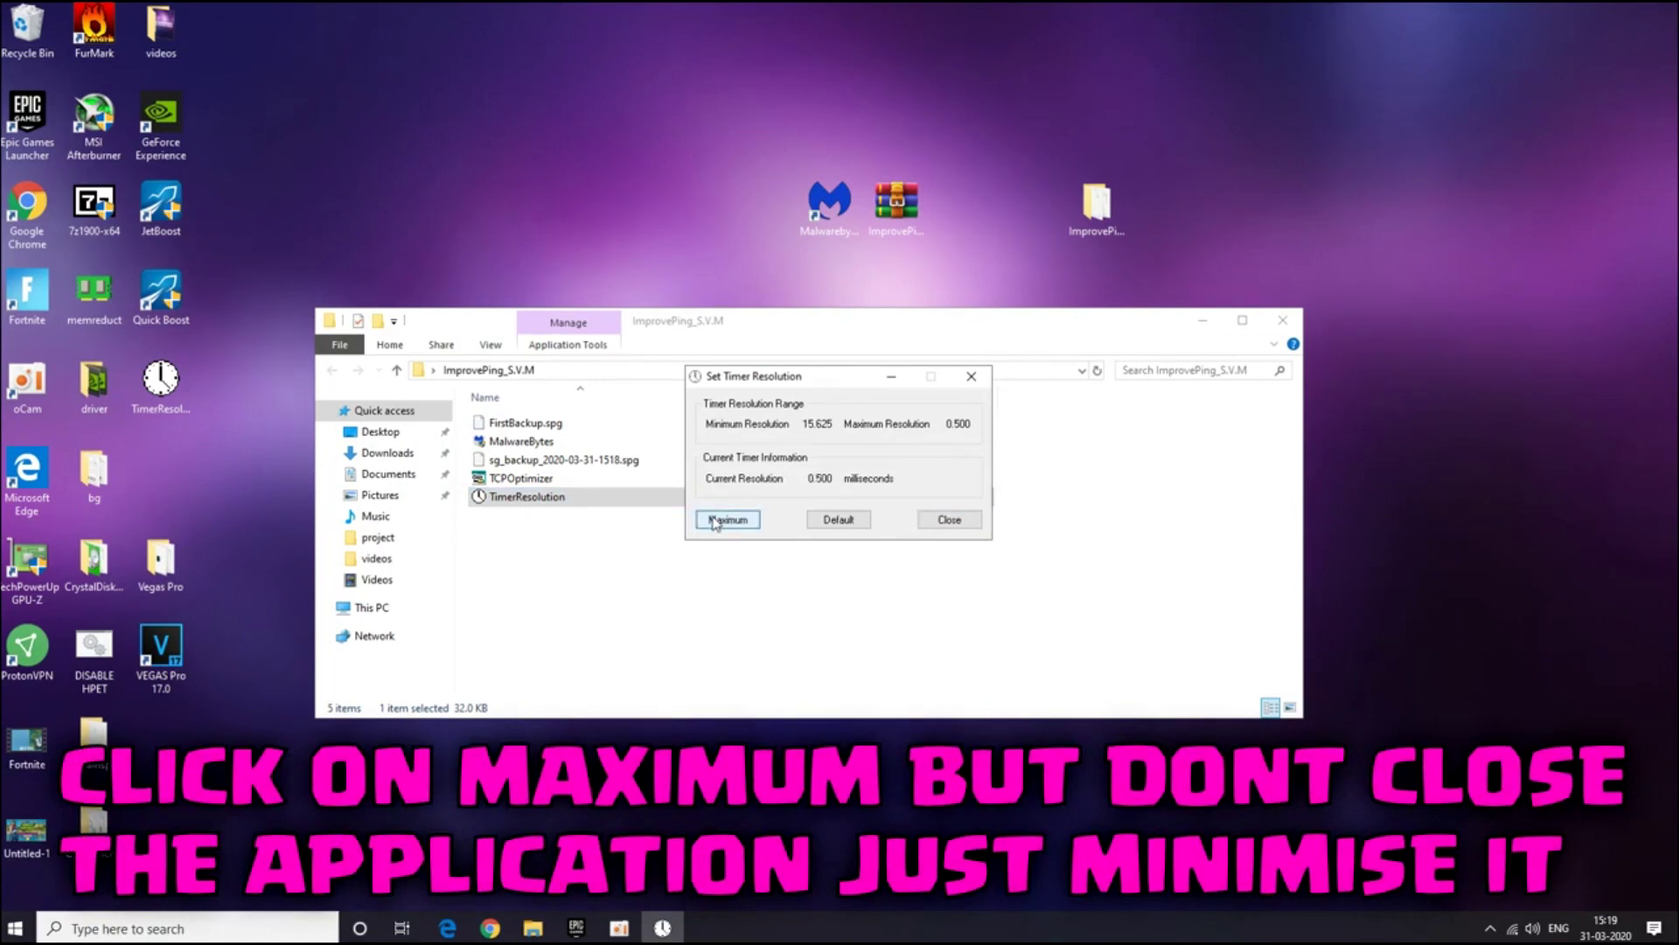
{"action": "left_click", "coordinate": [892, 376]}
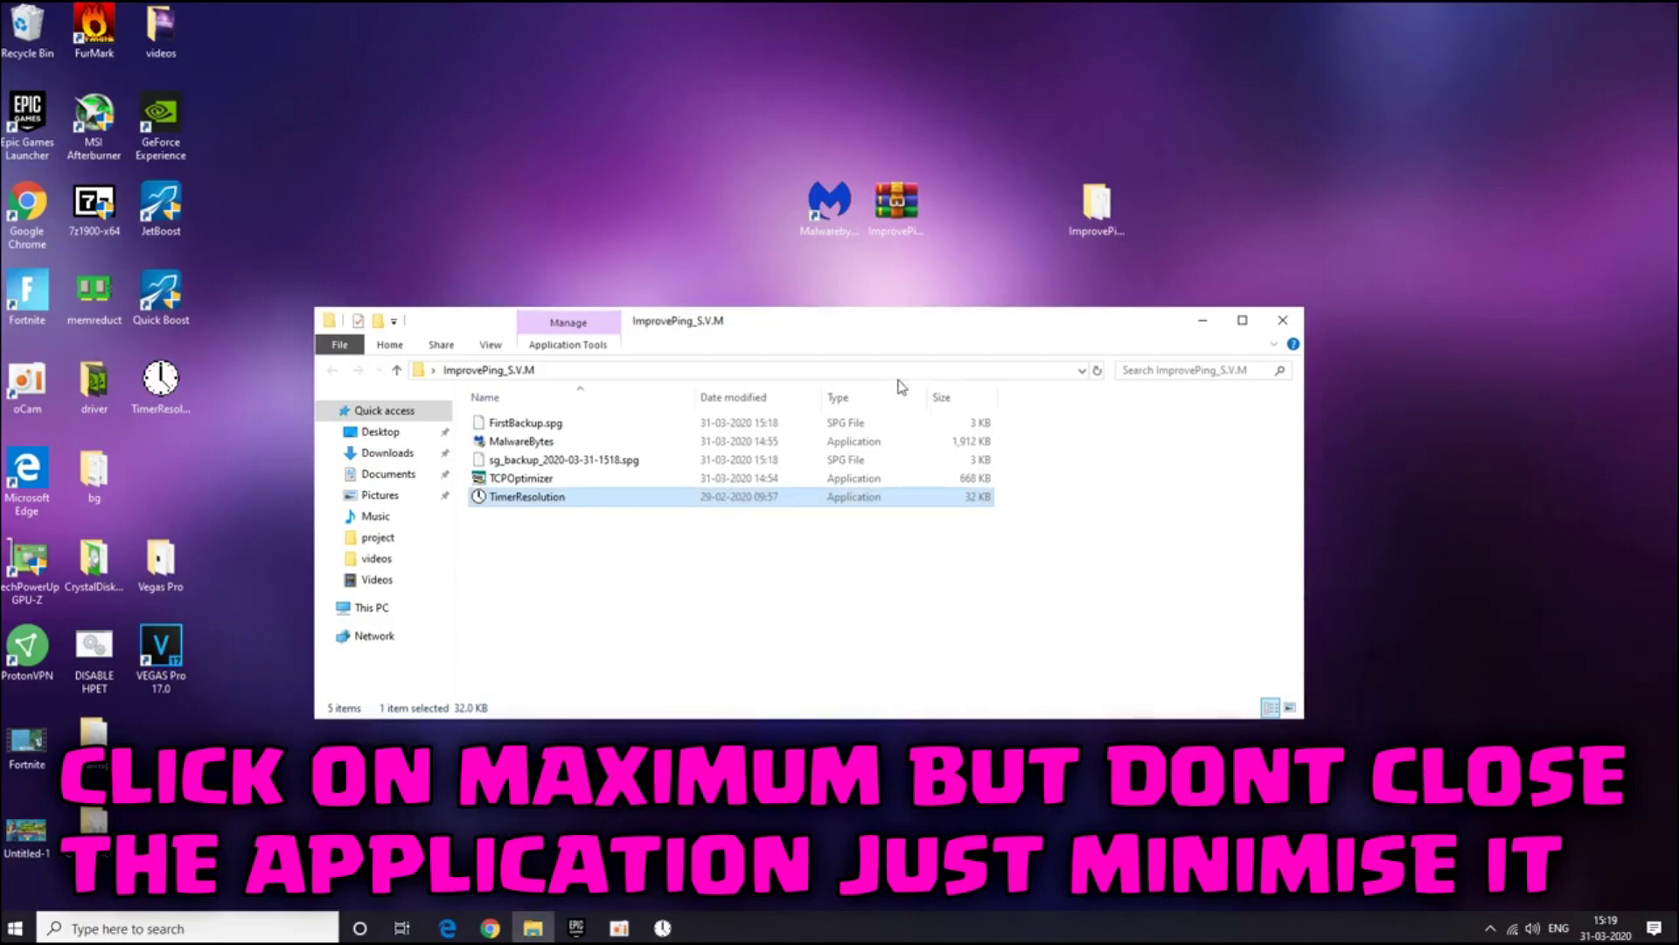